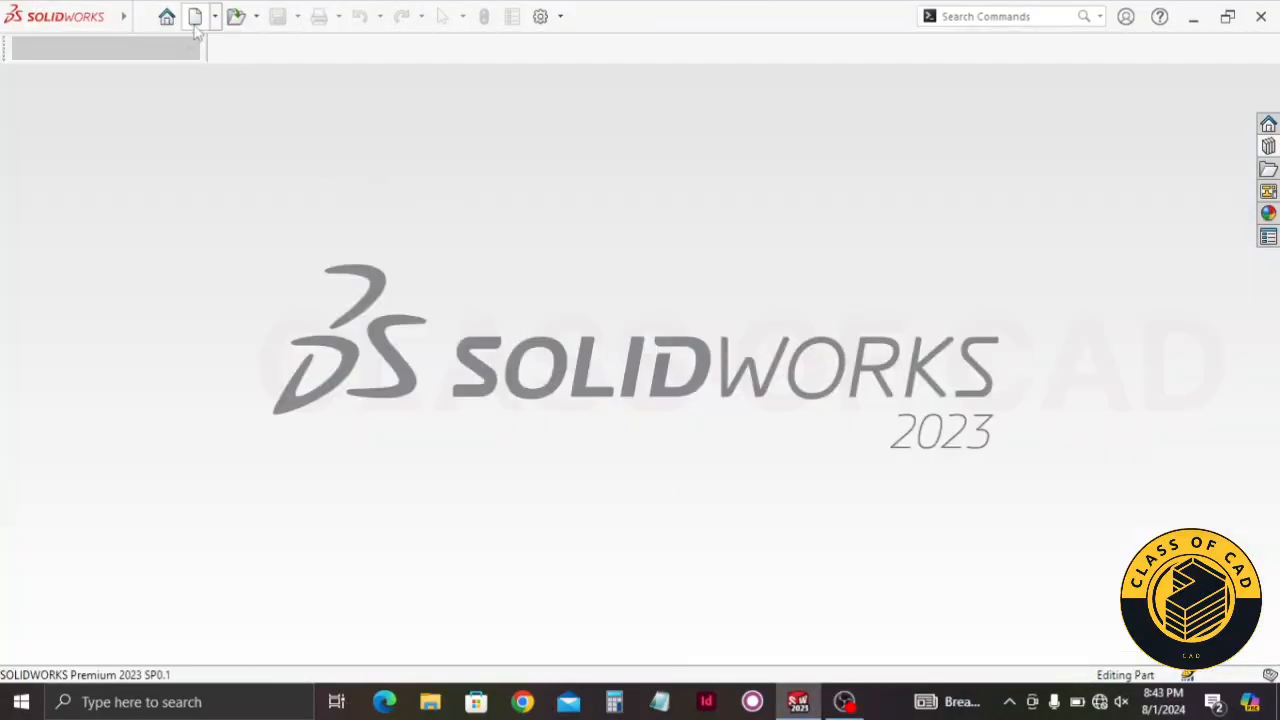
# Create a new assembly document and dismiss the initial component insertion
pyautogui.click(195, 17)
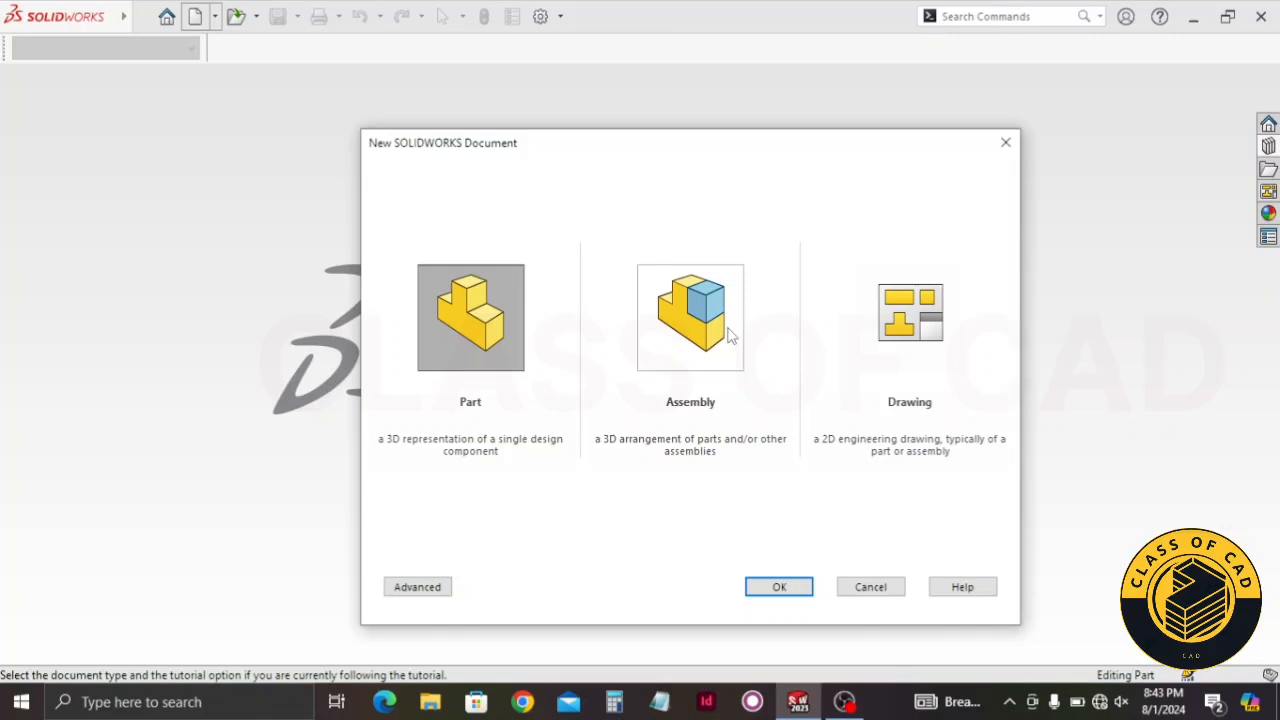
pyautogui.click(730, 337)
pyautogui.click(785, 588)
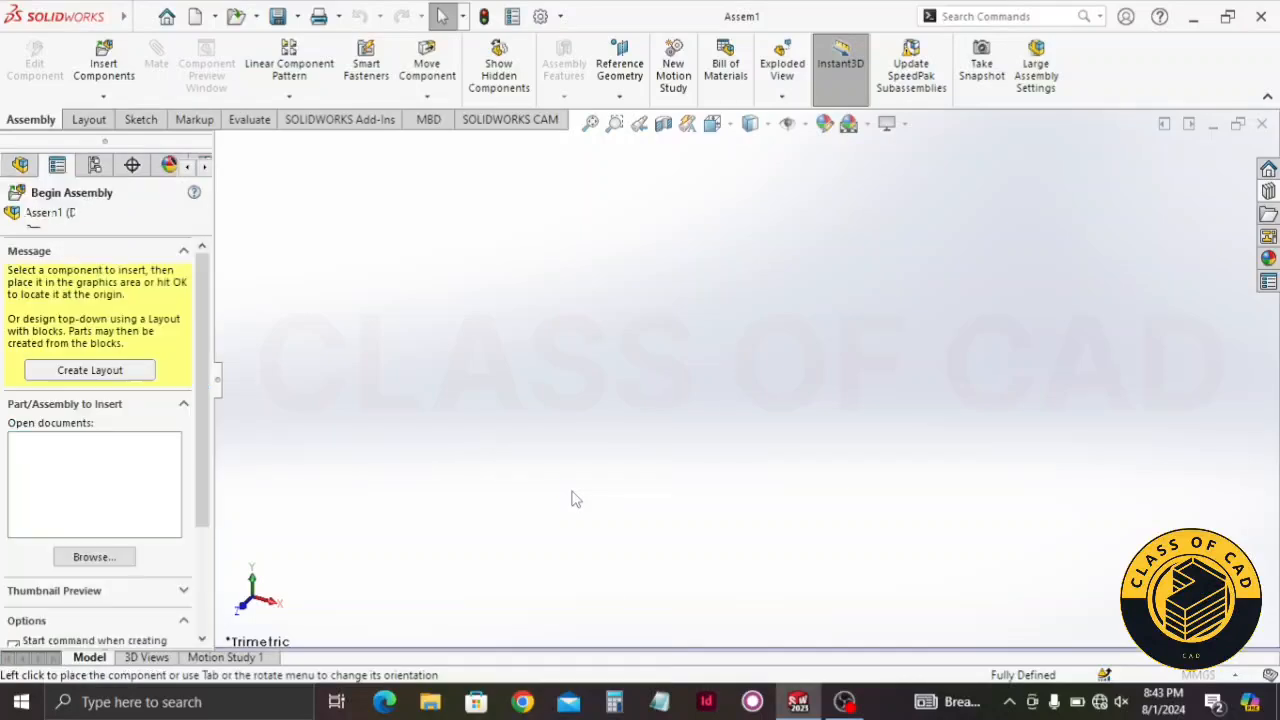
pyautogui.press('Escape')
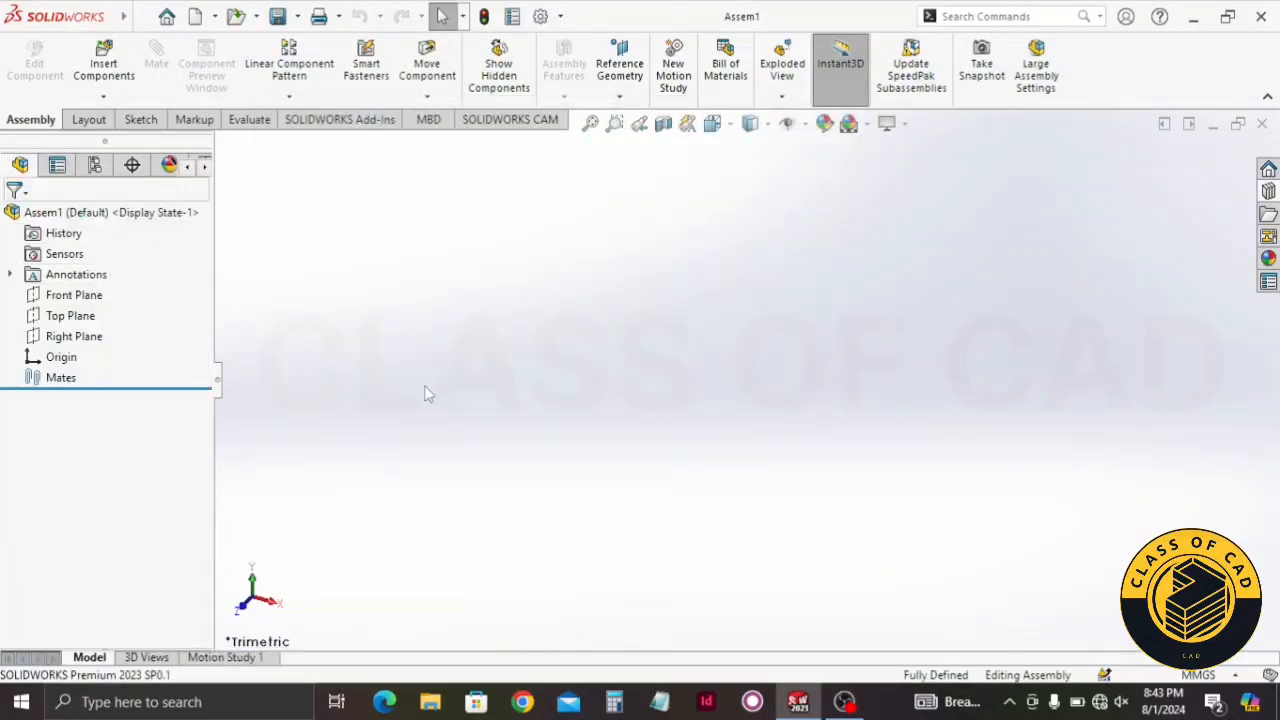
# Start a sketch on the Right Plane and draw a circle of about 26 mm radius centred on the origin
pyautogui.click(74, 340)
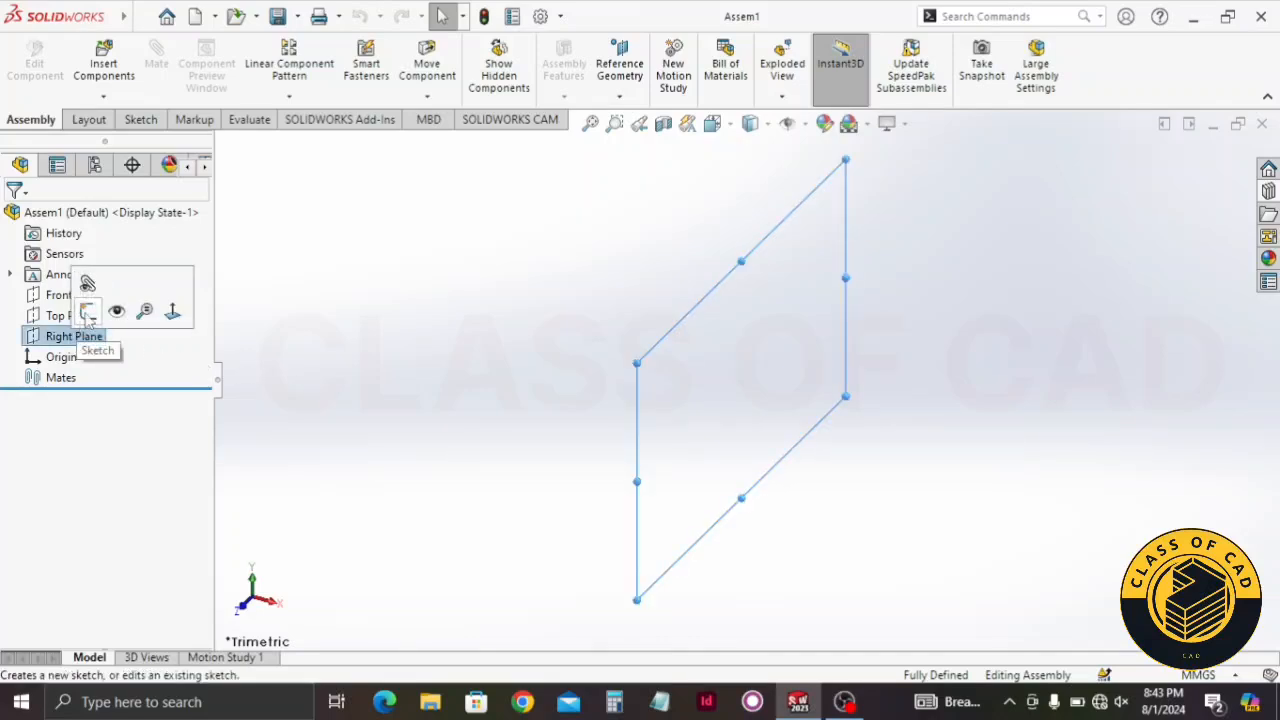
pyautogui.click(87, 314)
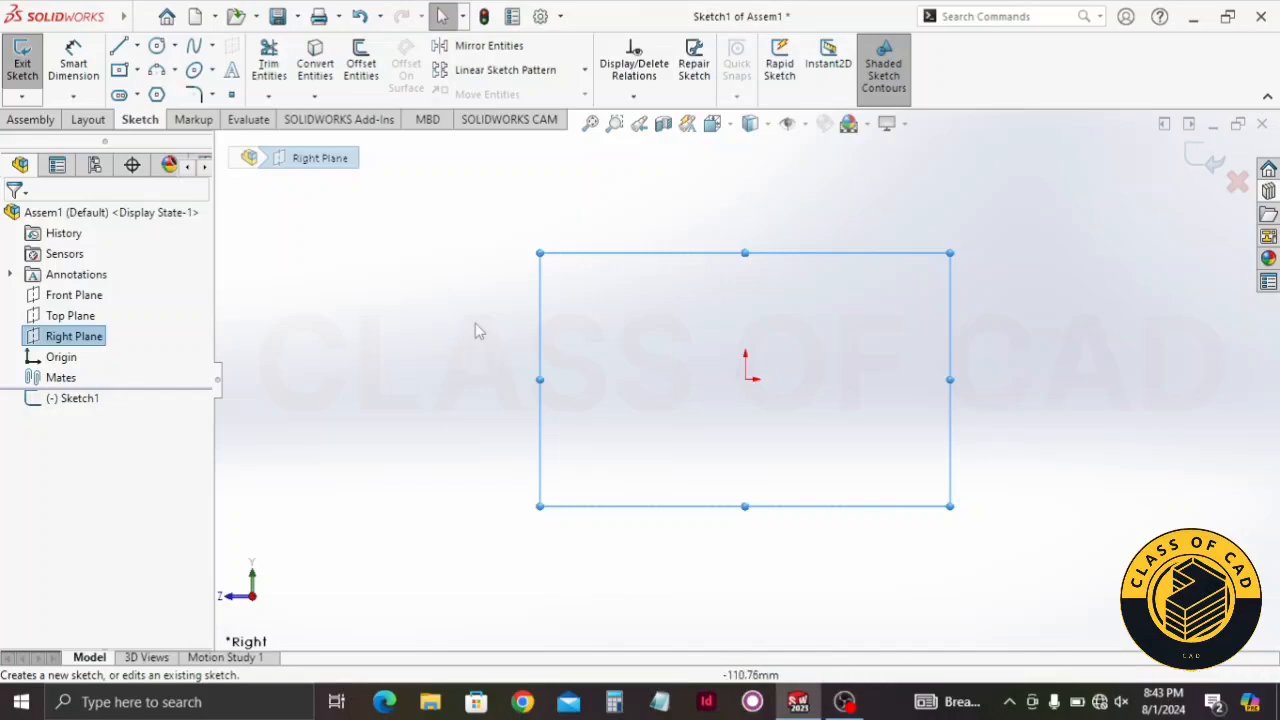
pyautogui.click(156, 46)
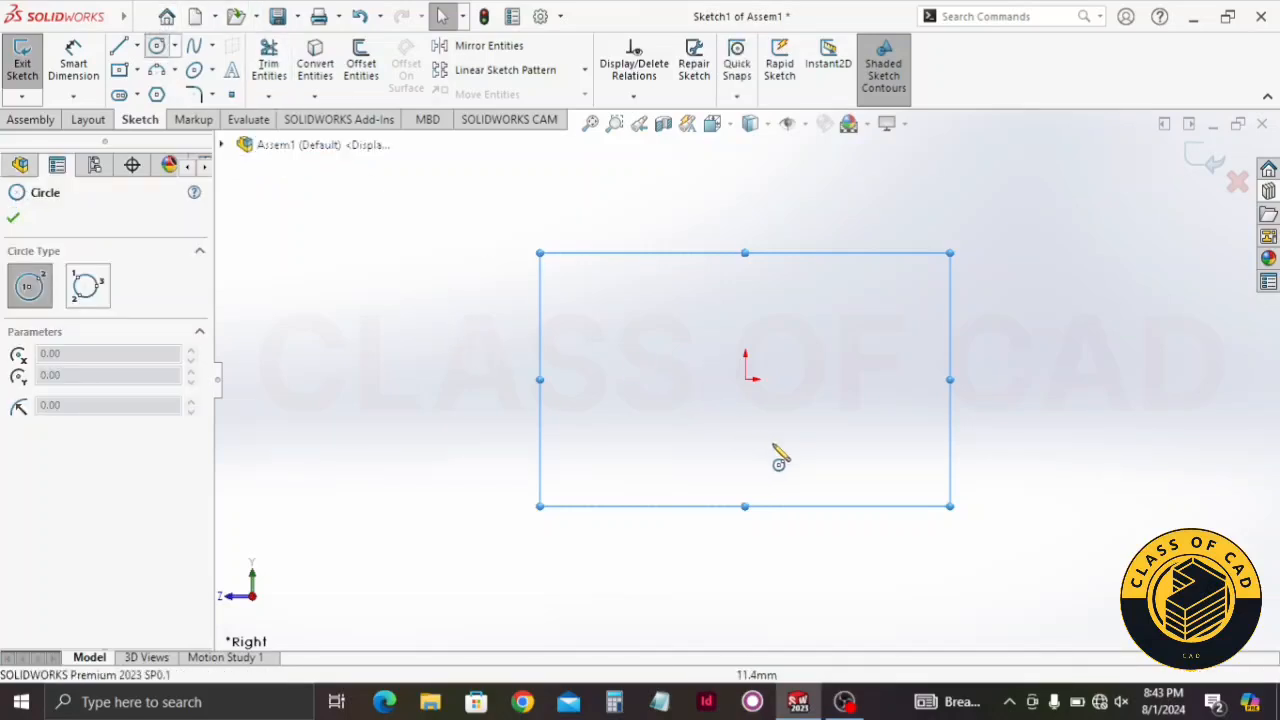
pyautogui.click(745, 379)
pyautogui.click(694, 408)
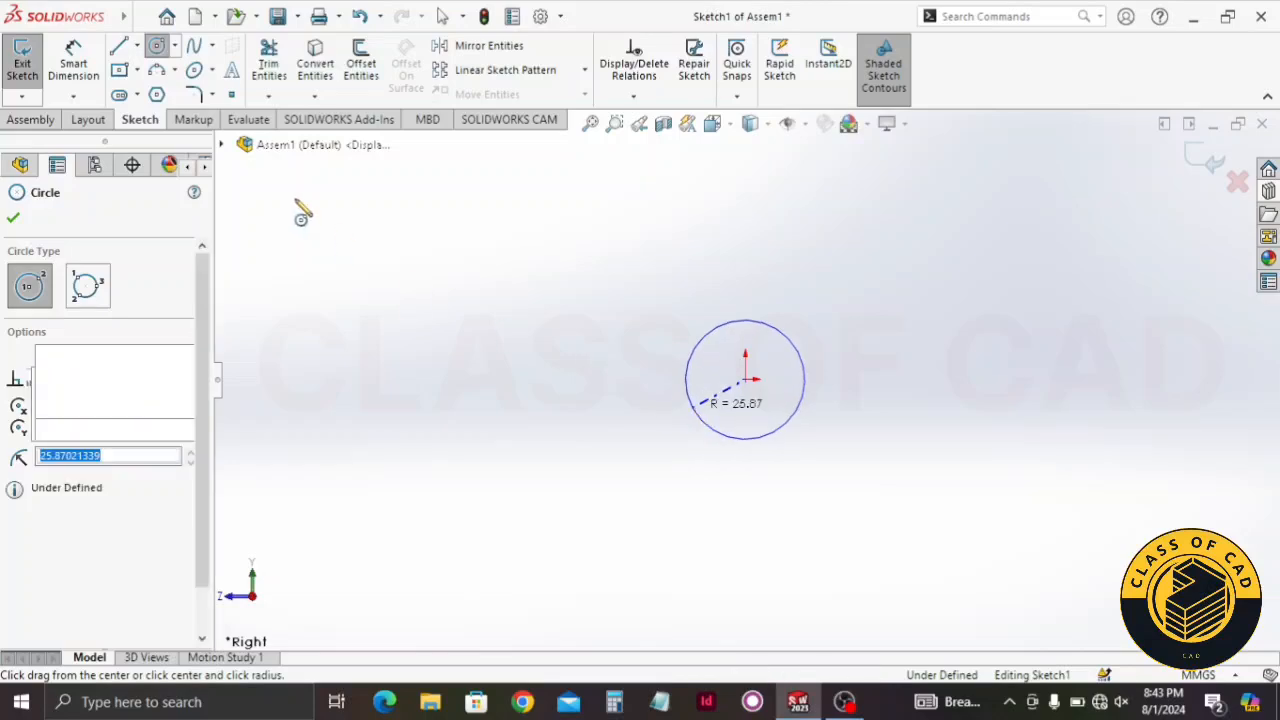
pyautogui.press('Escape')
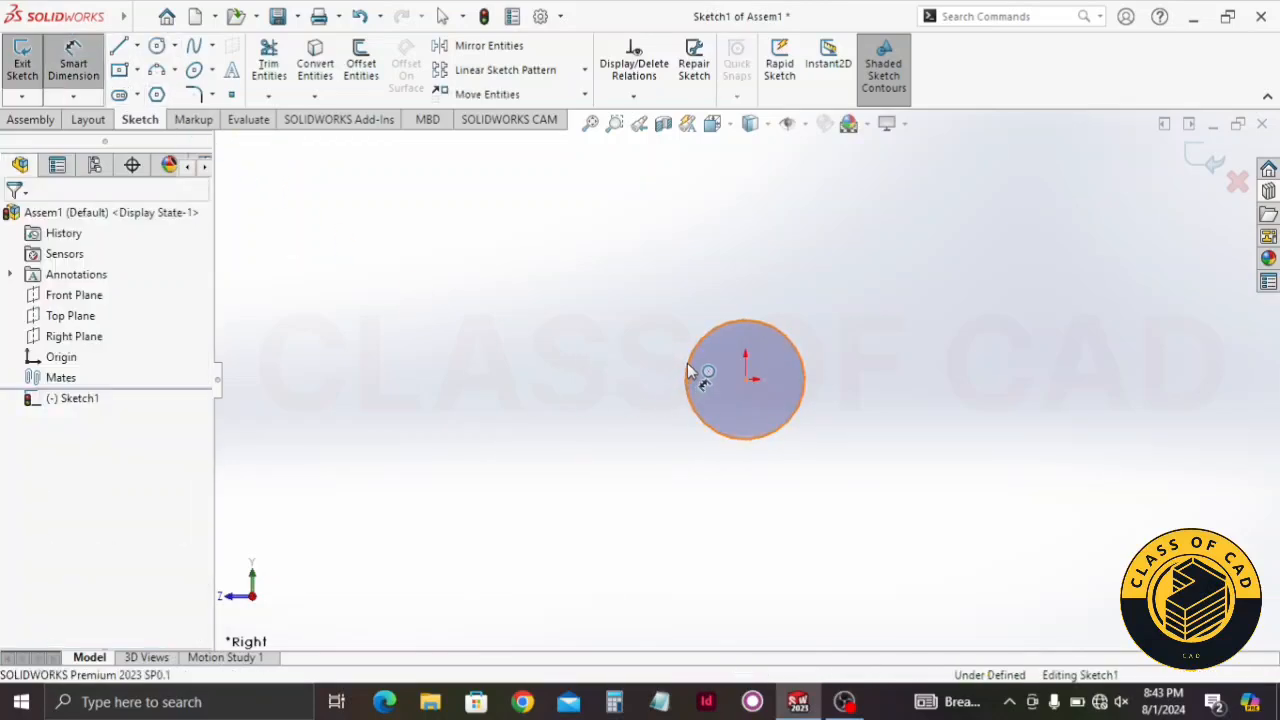
# Dimension the circle's diameter and set it to 18 mm
pyautogui.click(688, 372)
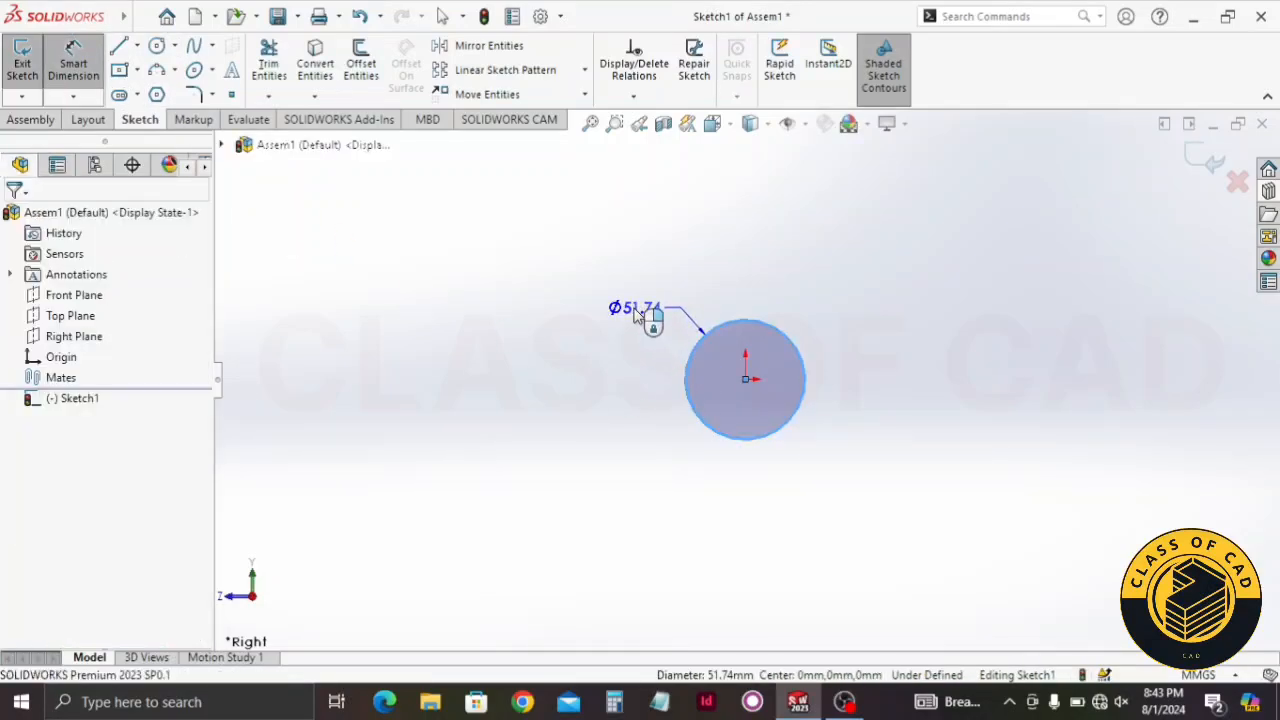
pyautogui.click(635, 312)
pyautogui.write('18')
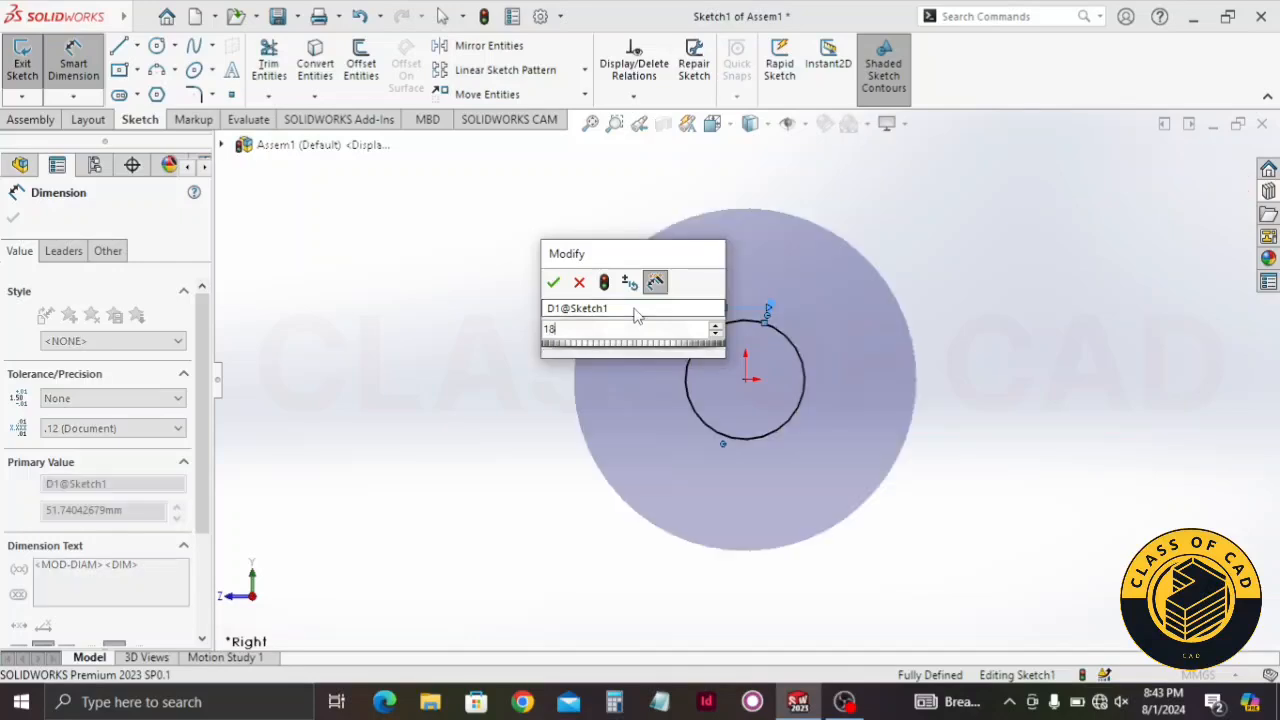
pyautogui.press('Return')
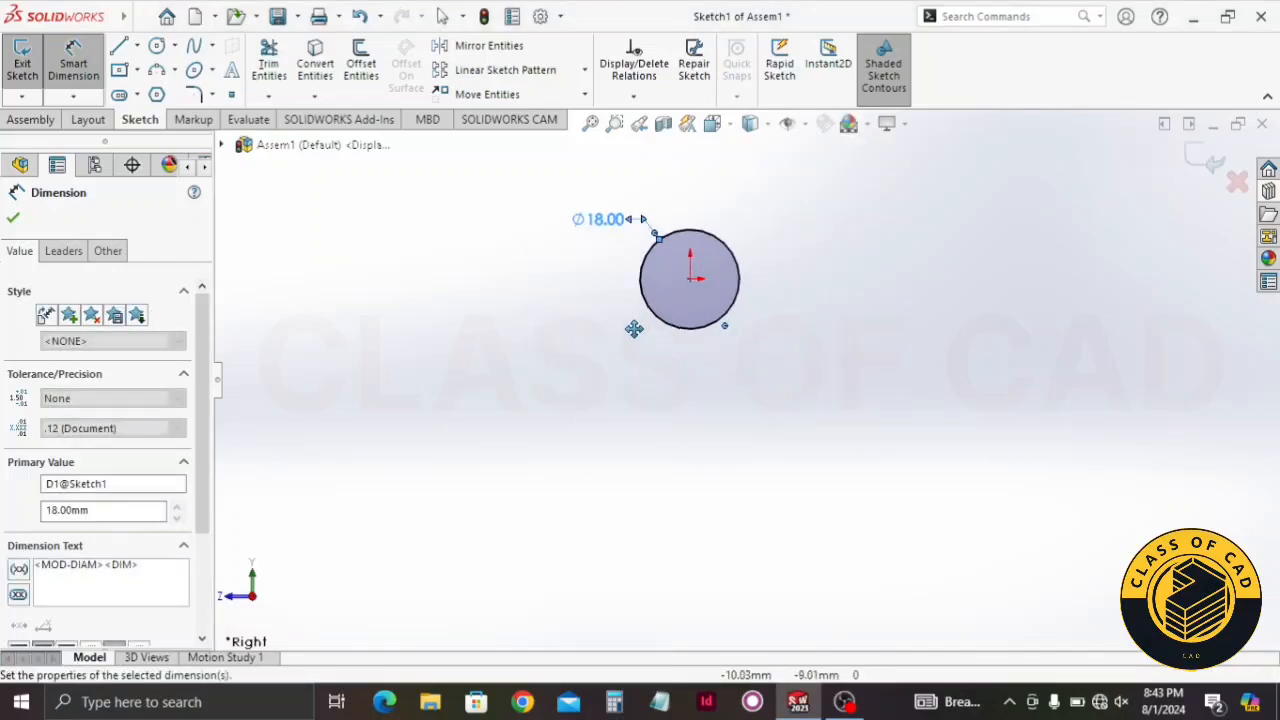
# Draw a horizontal line below the circle and extend its end nearest the circle further outward
pyautogui.press('l')
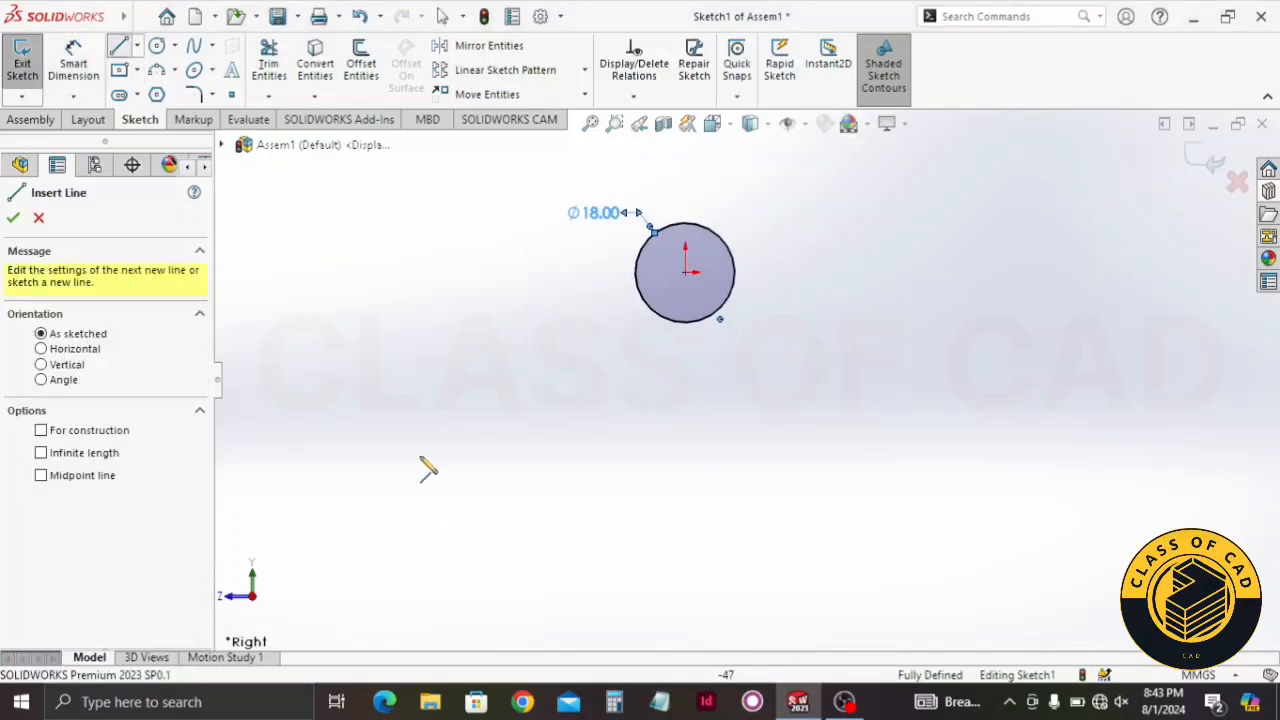
pyautogui.click(418, 448)
pyautogui.click(724, 448)
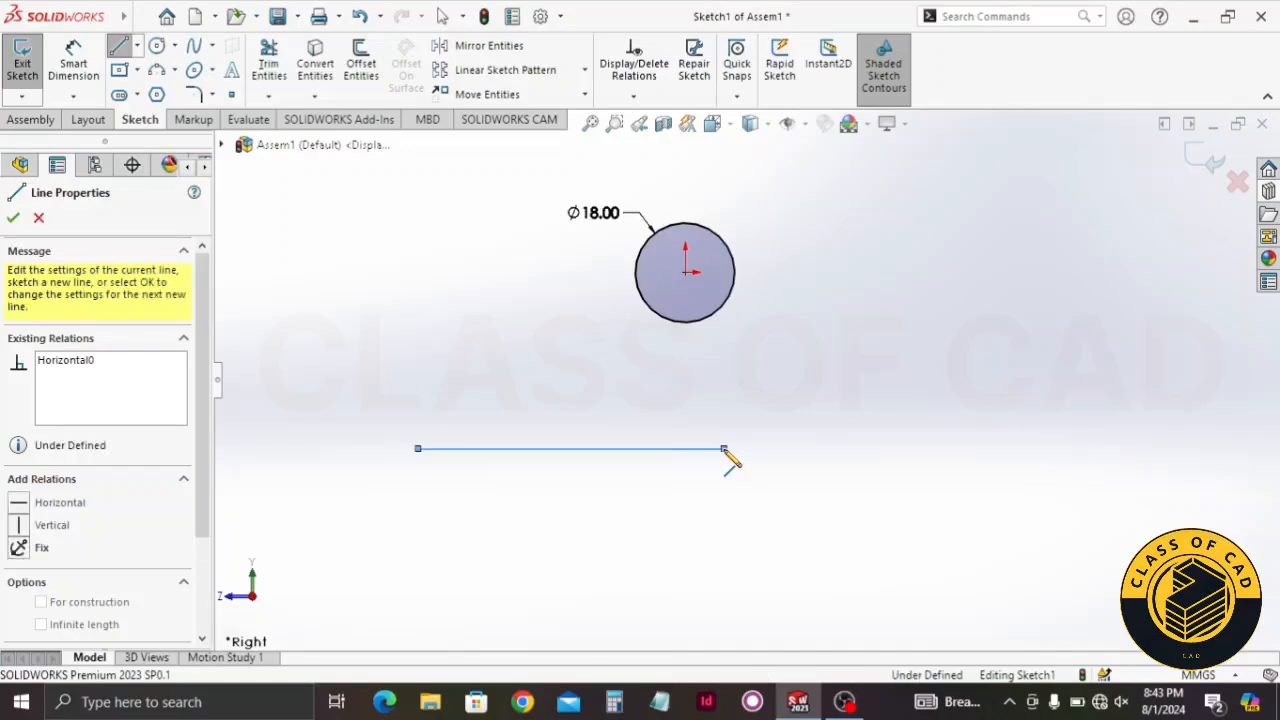
pyautogui.press('Escape')
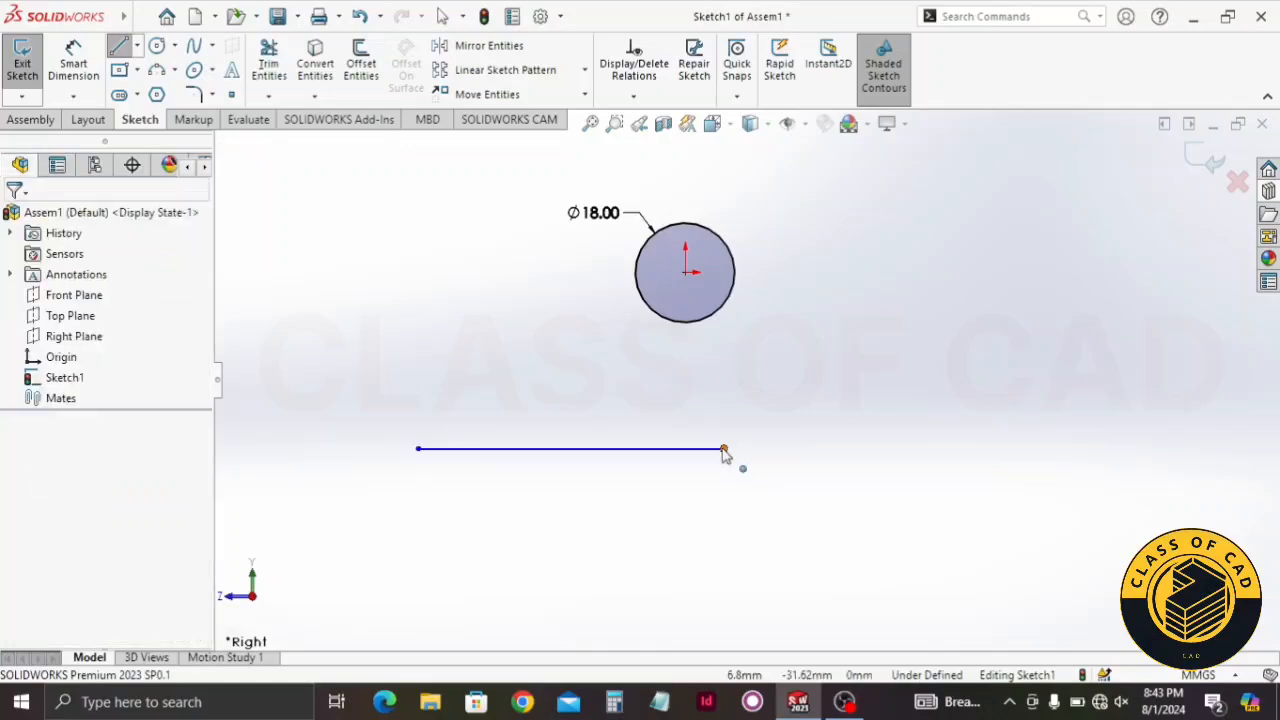
pyautogui.moveTo(726, 448); pyautogui.dragTo(774, 445)
# Set the vertical distance from the circle's centre to the horizontal line to 33 mm and exit the sketch
pyautogui.click(74, 62)
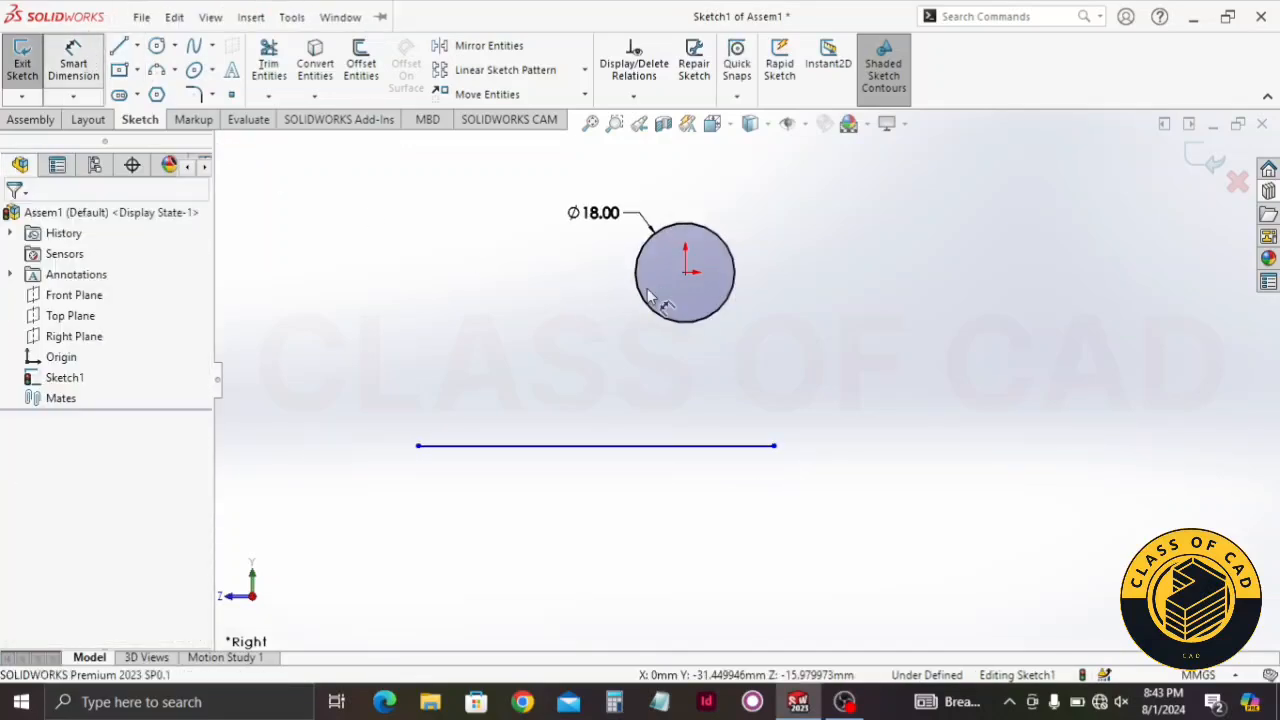
pyautogui.click(685, 271)
pyautogui.click(705, 447)
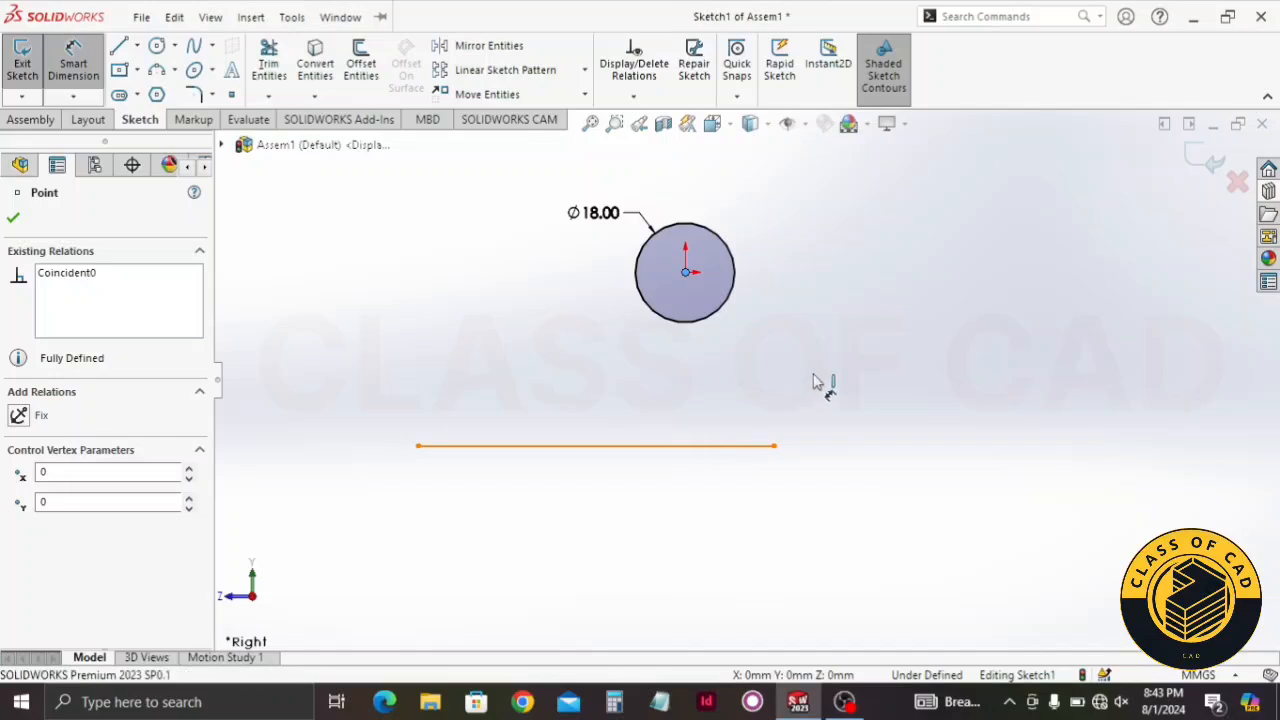
pyautogui.click(835, 381)
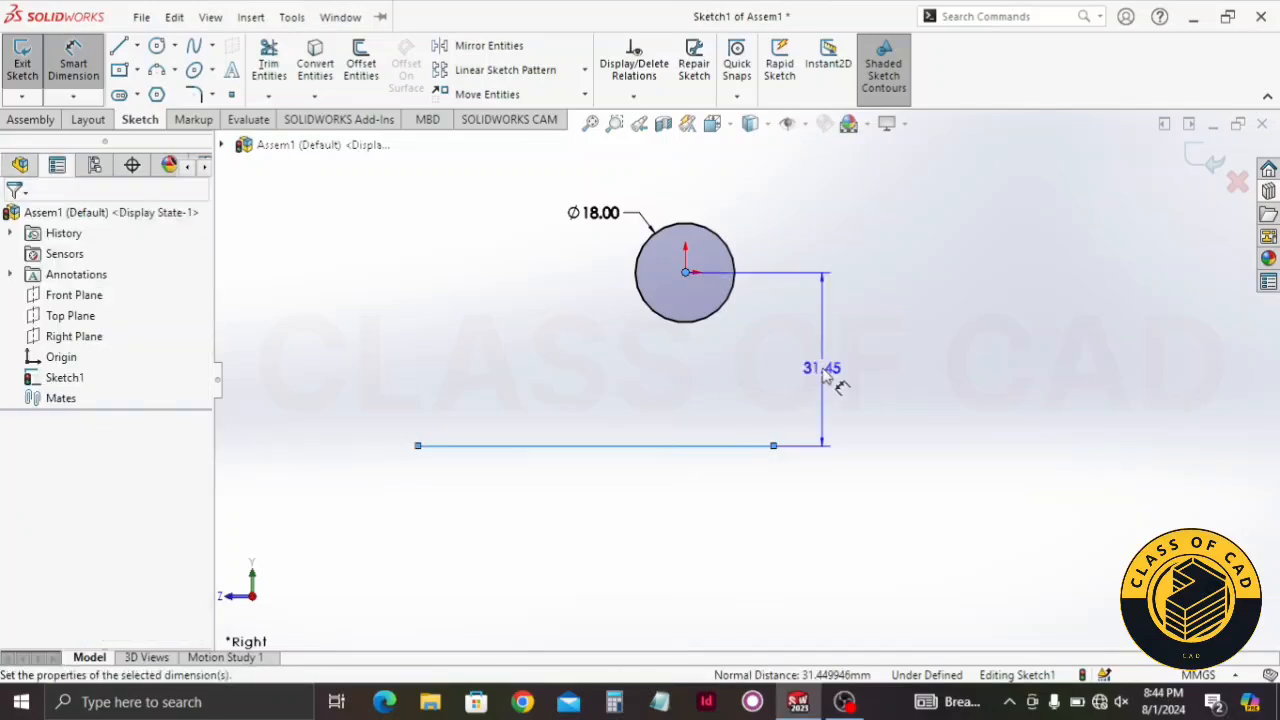
pyautogui.write('33')
pyautogui.press('Return')
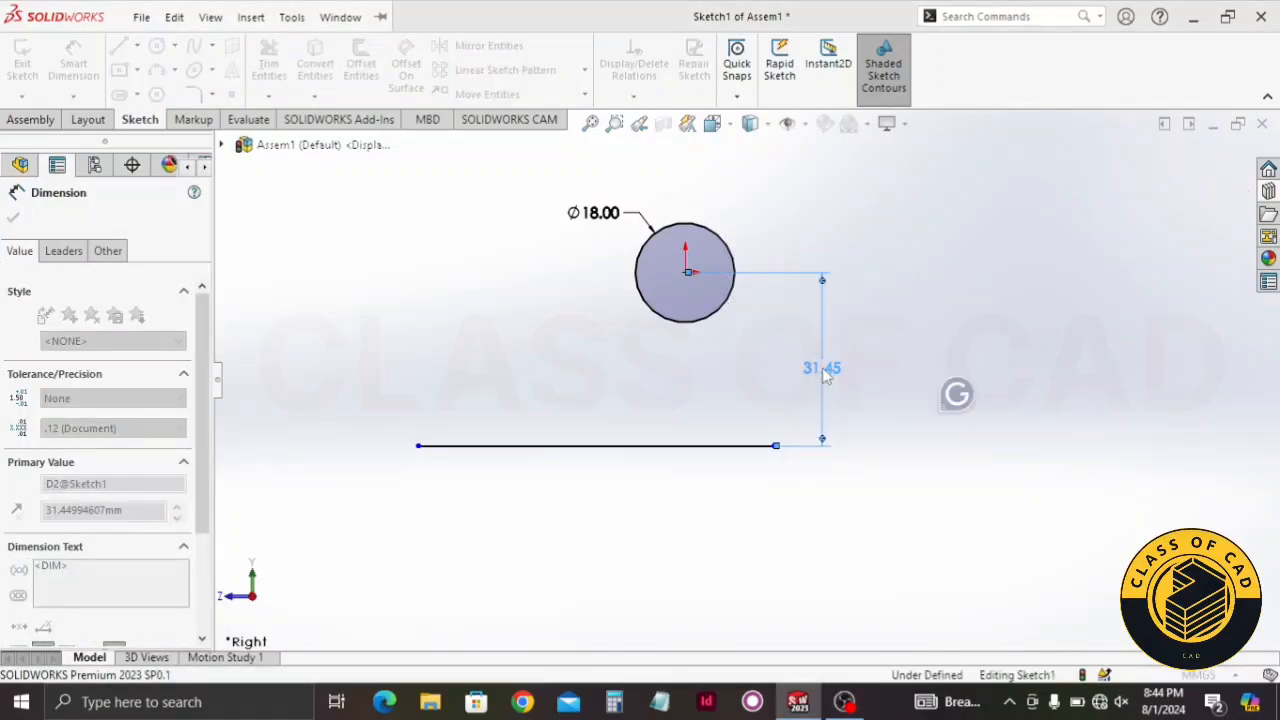
pyautogui.press('Escape')
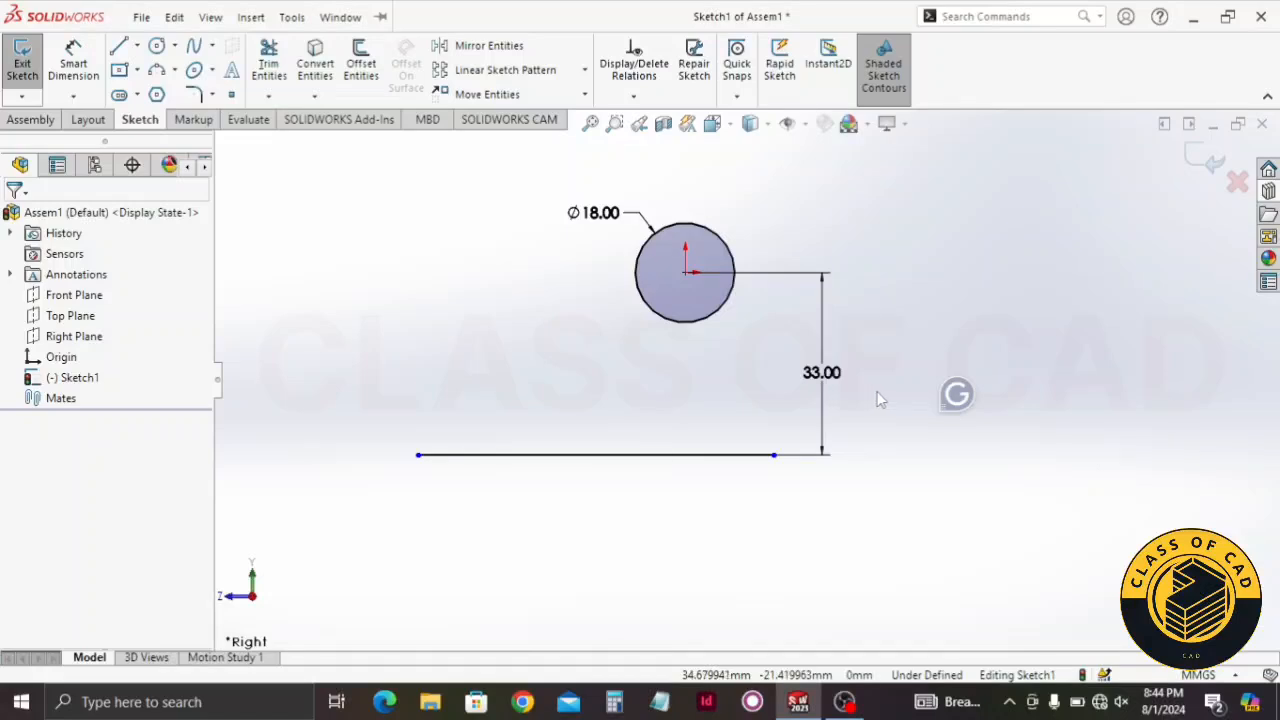
pyautogui.click(1203, 160)
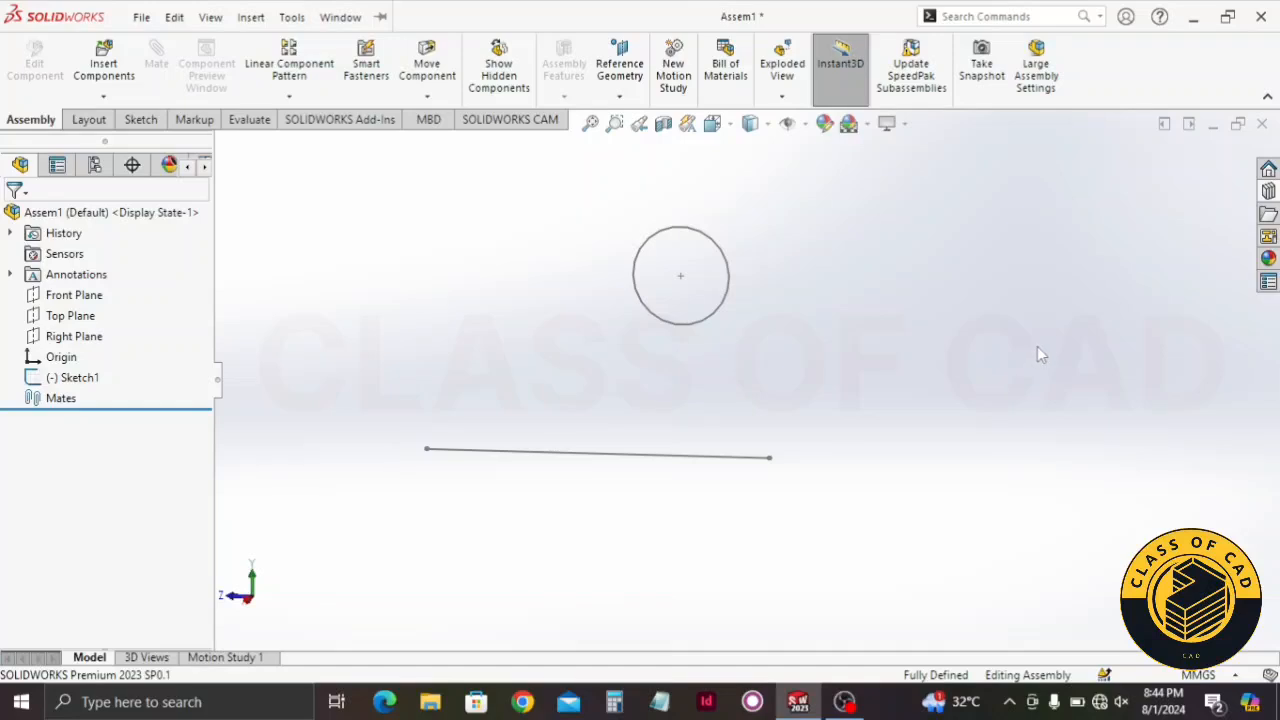
# Show the Design Library, return to its top level and expand the Toolbox contents
pyautogui.click(1270, 192)
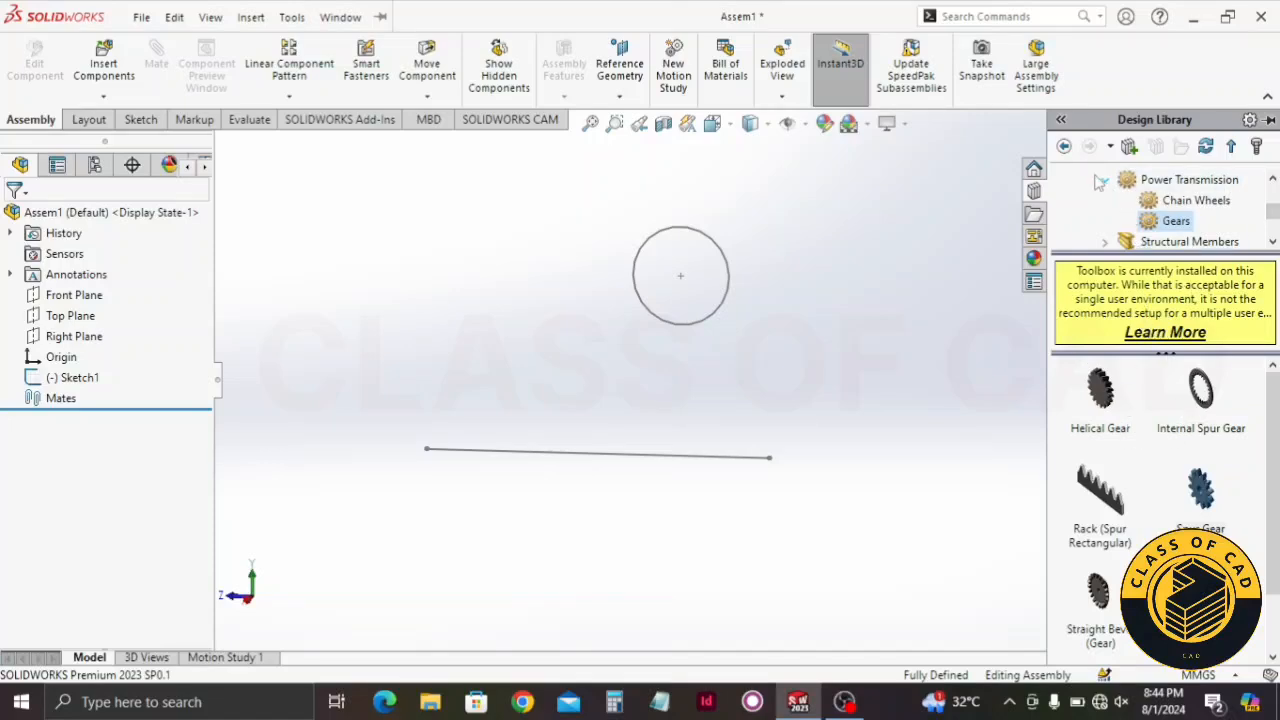
pyautogui.click(1063, 147)
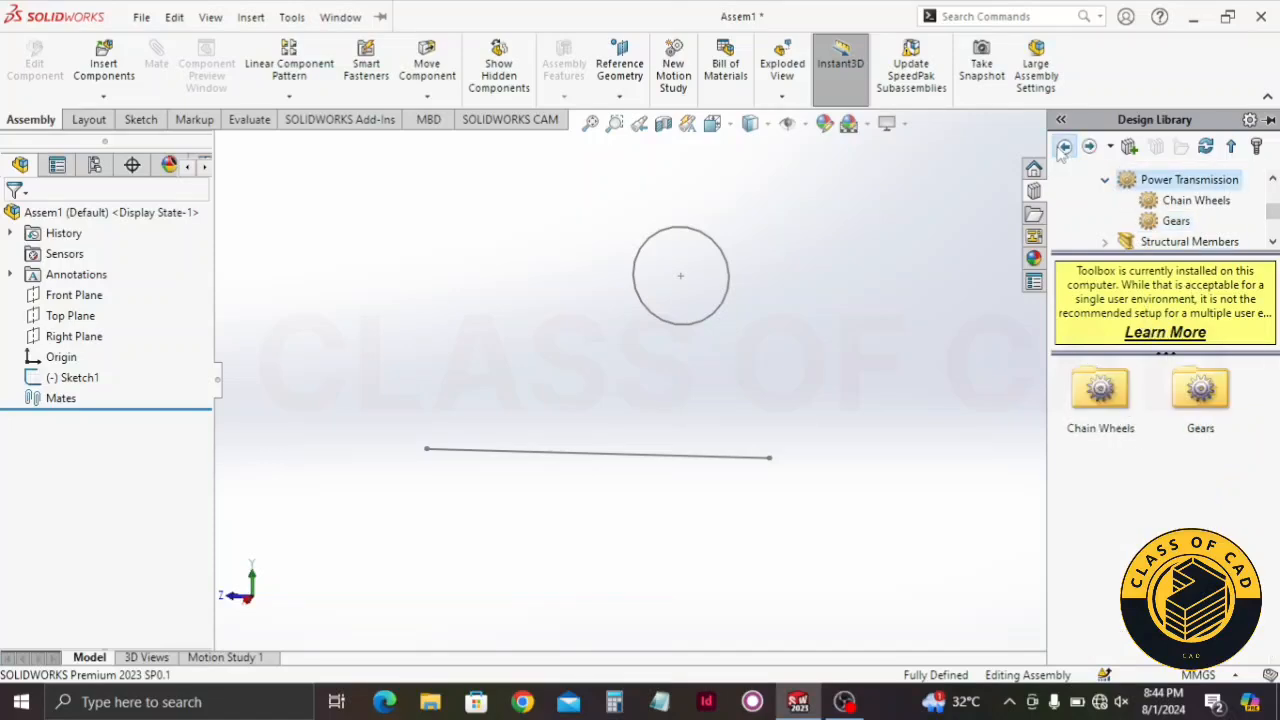
pyautogui.click(1063, 147)
pyautogui.click(1063, 147)
pyautogui.click(1064, 181)
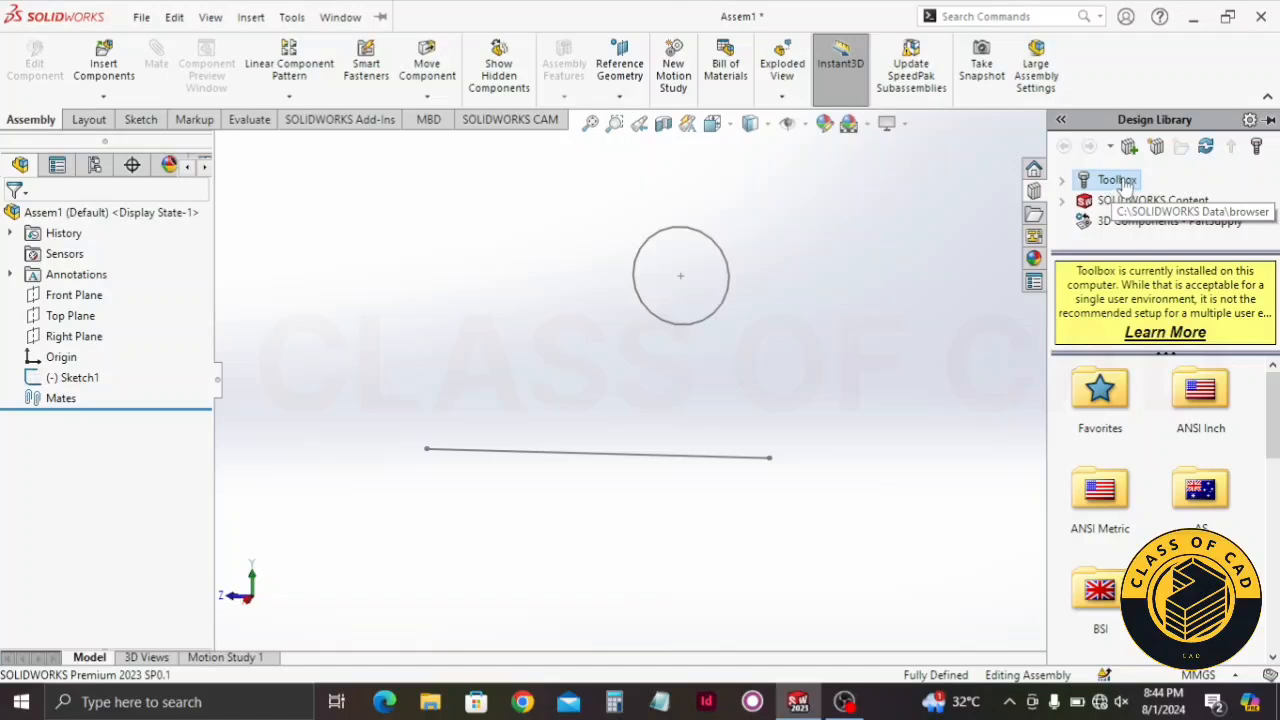
pyautogui.click(1062, 180)
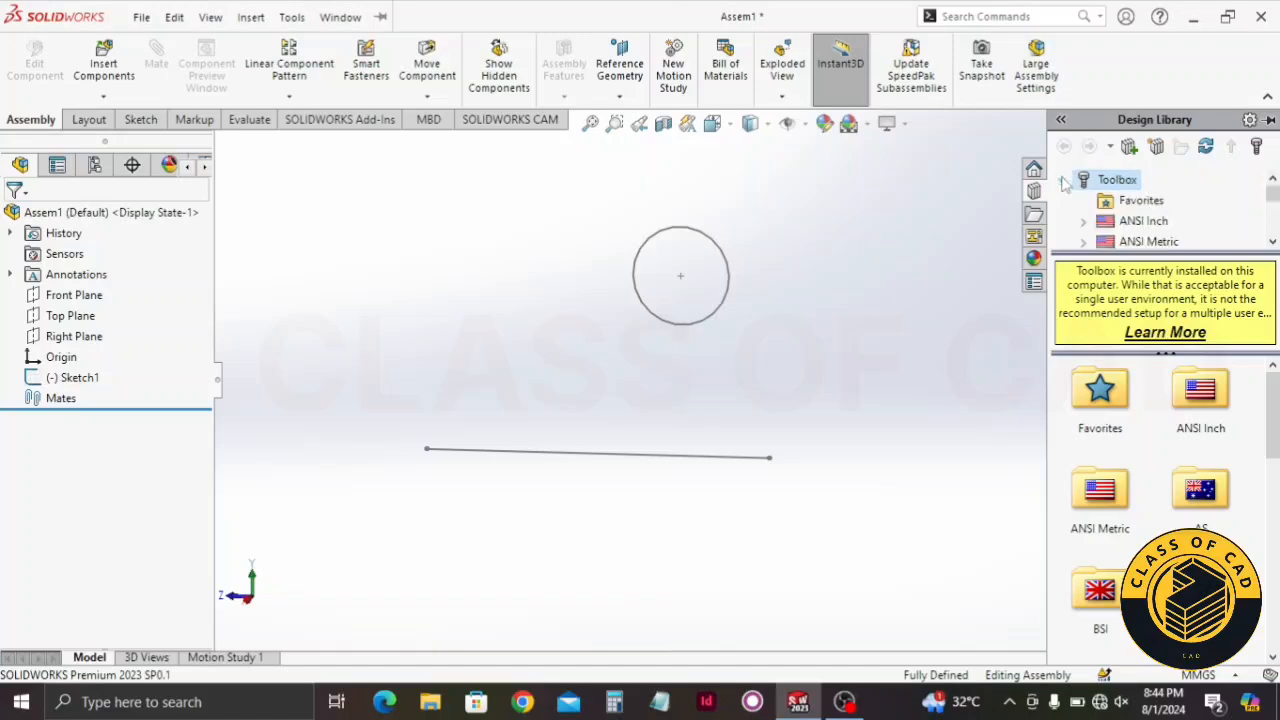
# Open the Gears folder under Power Transmission in the Toolbox's ISO standard
pyautogui.scroll(-2, 1126, 486)
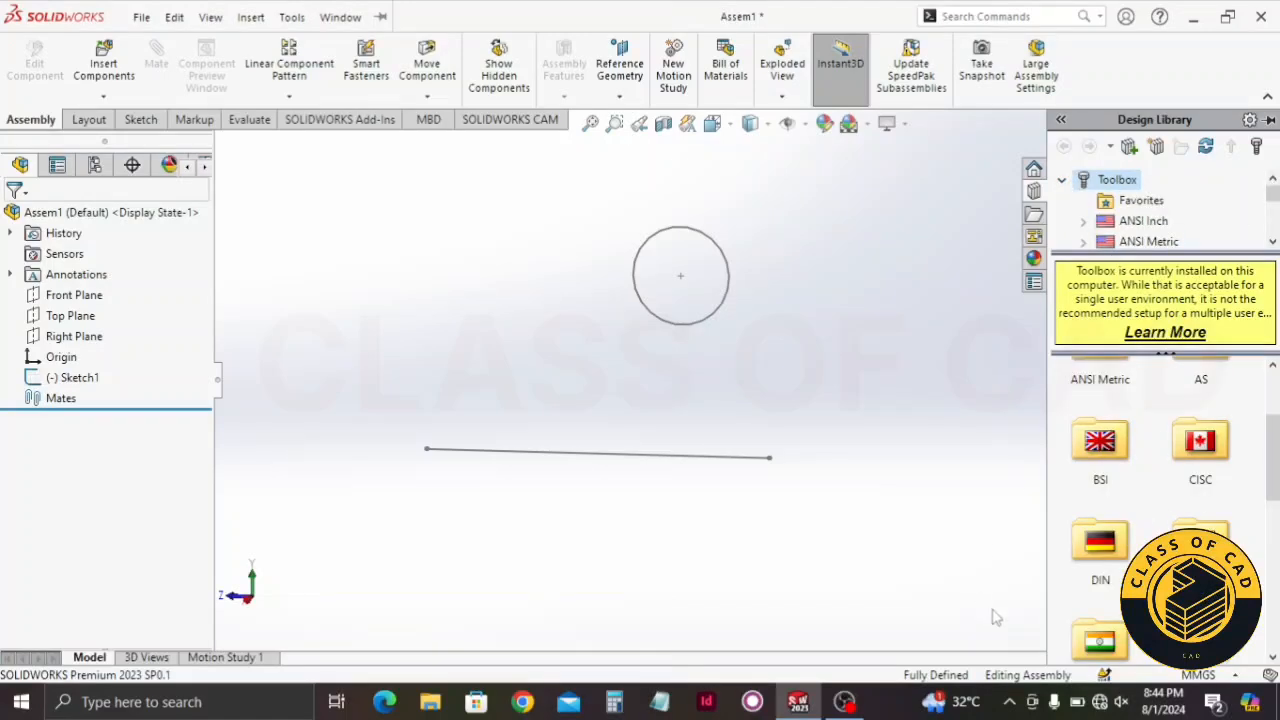
pyautogui.scroll(-3, 1146, 533)
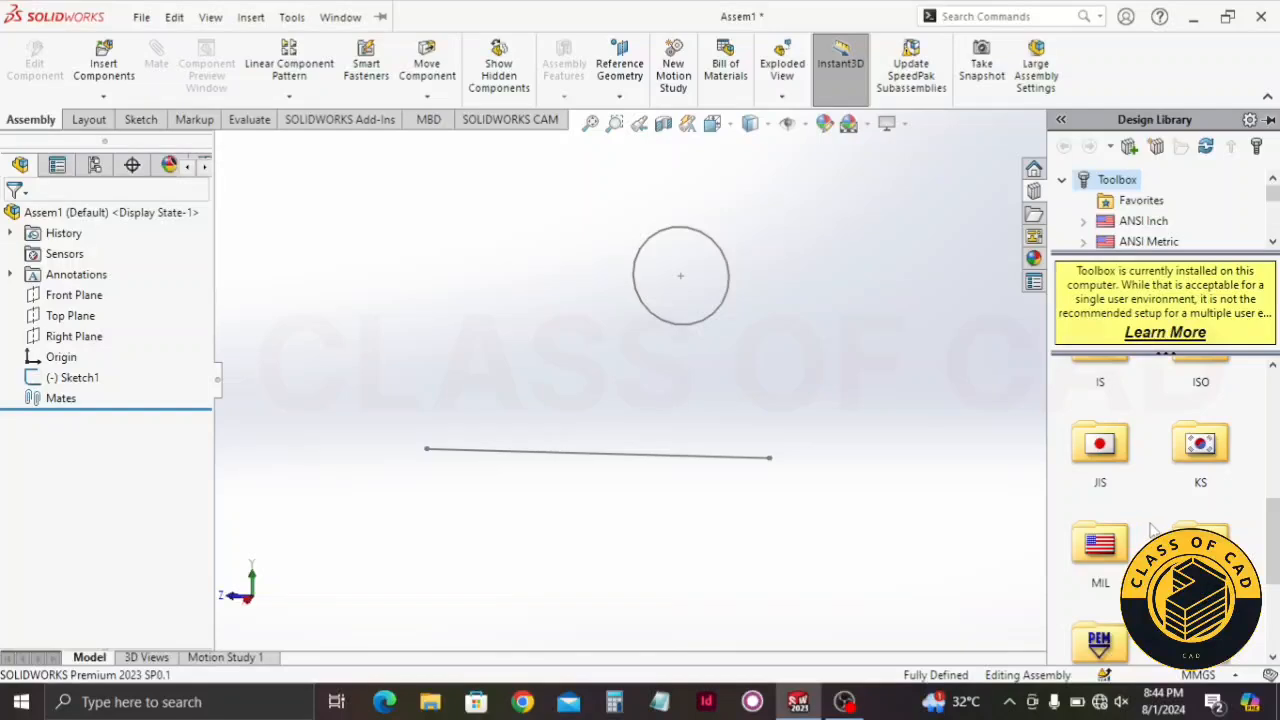
pyautogui.scroll(1, 1152, 530)
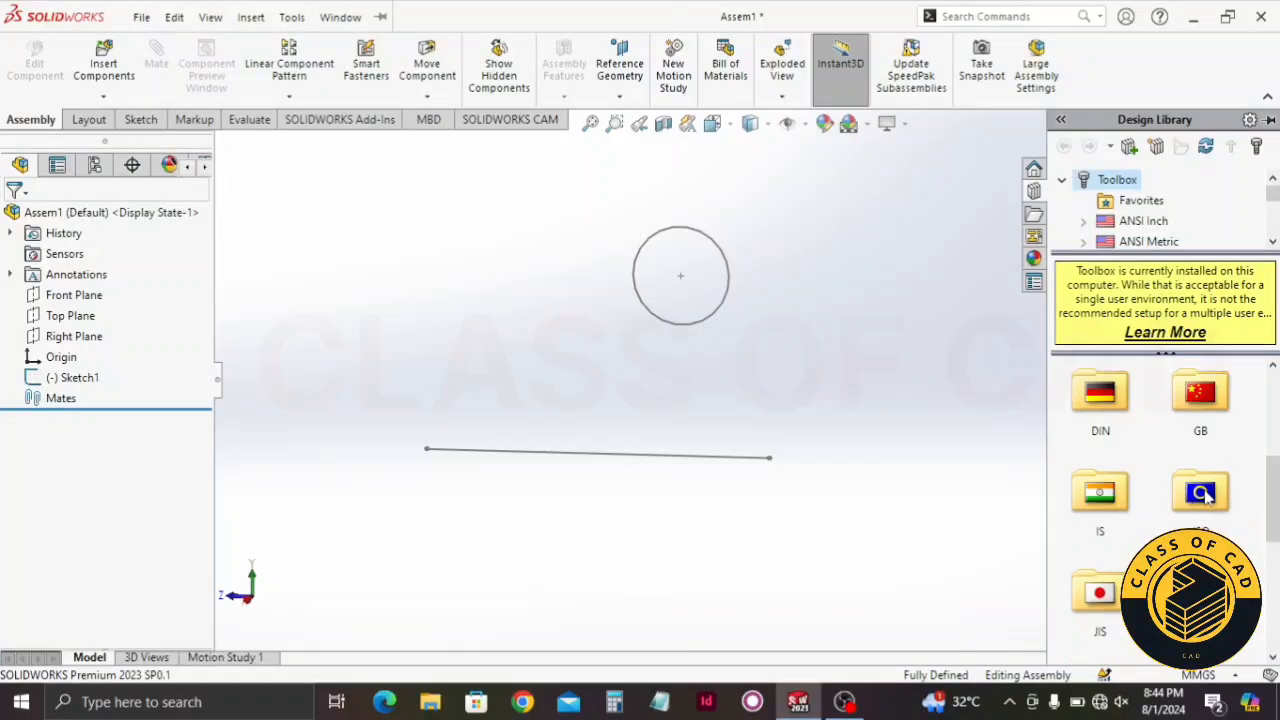
pyautogui.doubleClick(1203, 491)
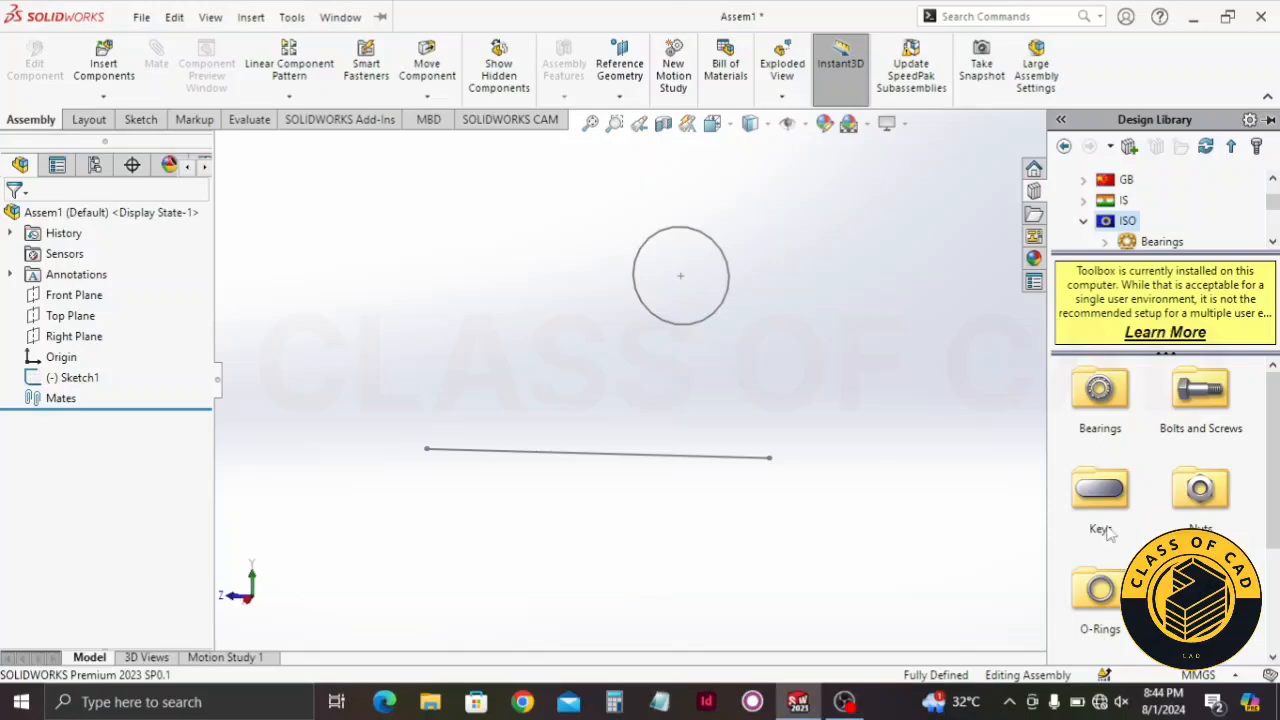
pyautogui.scroll(-3, 1108, 535)
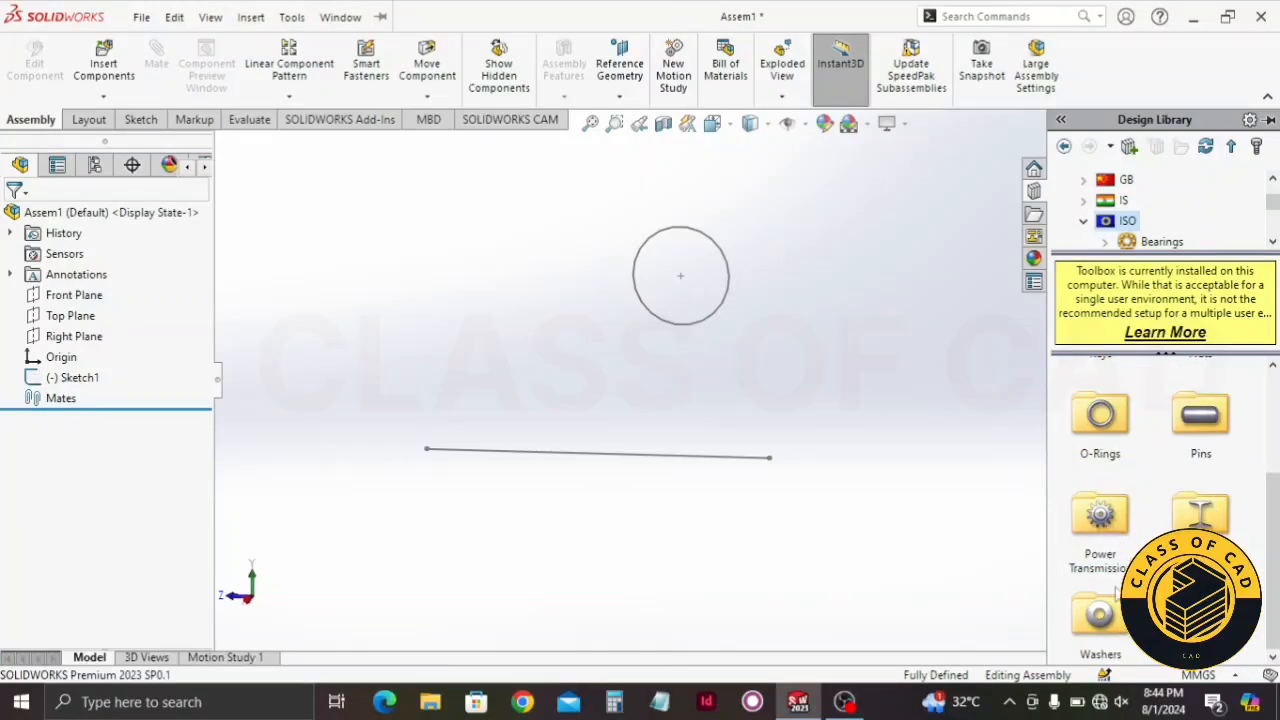
pyautogui.doubleClick(1100, 515)
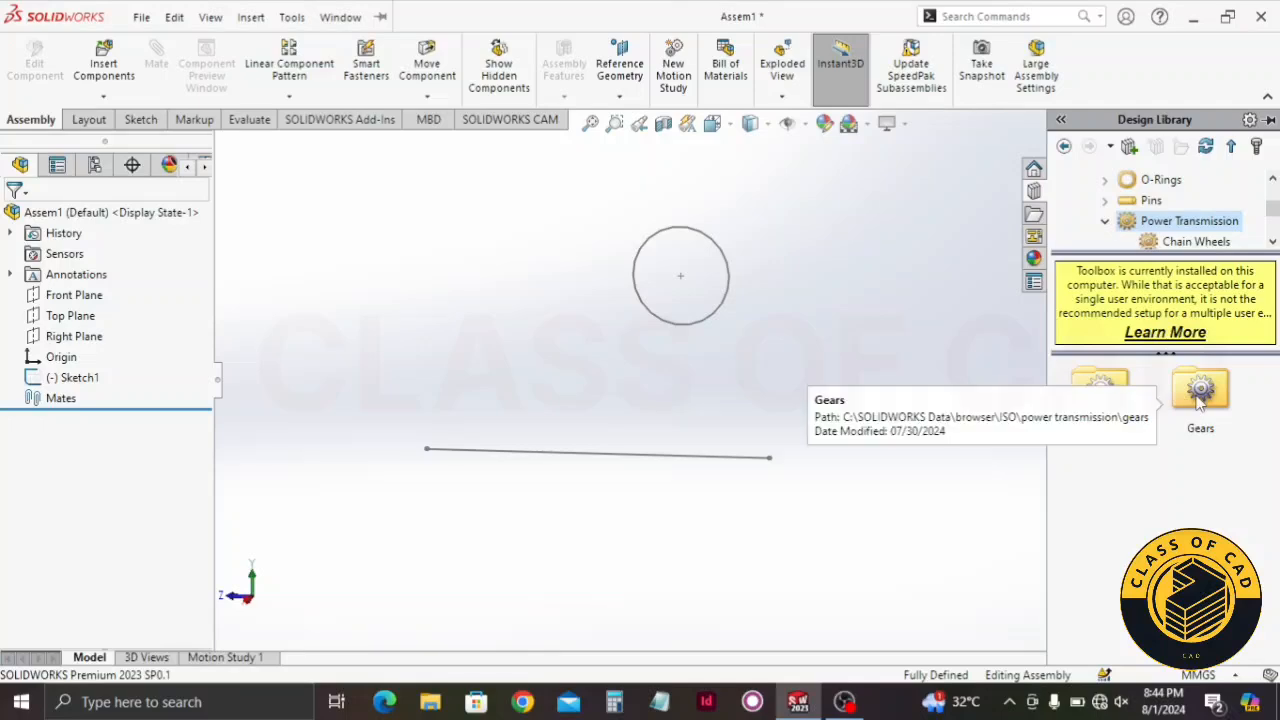
pyautogui.doubleClick(1200, 395)
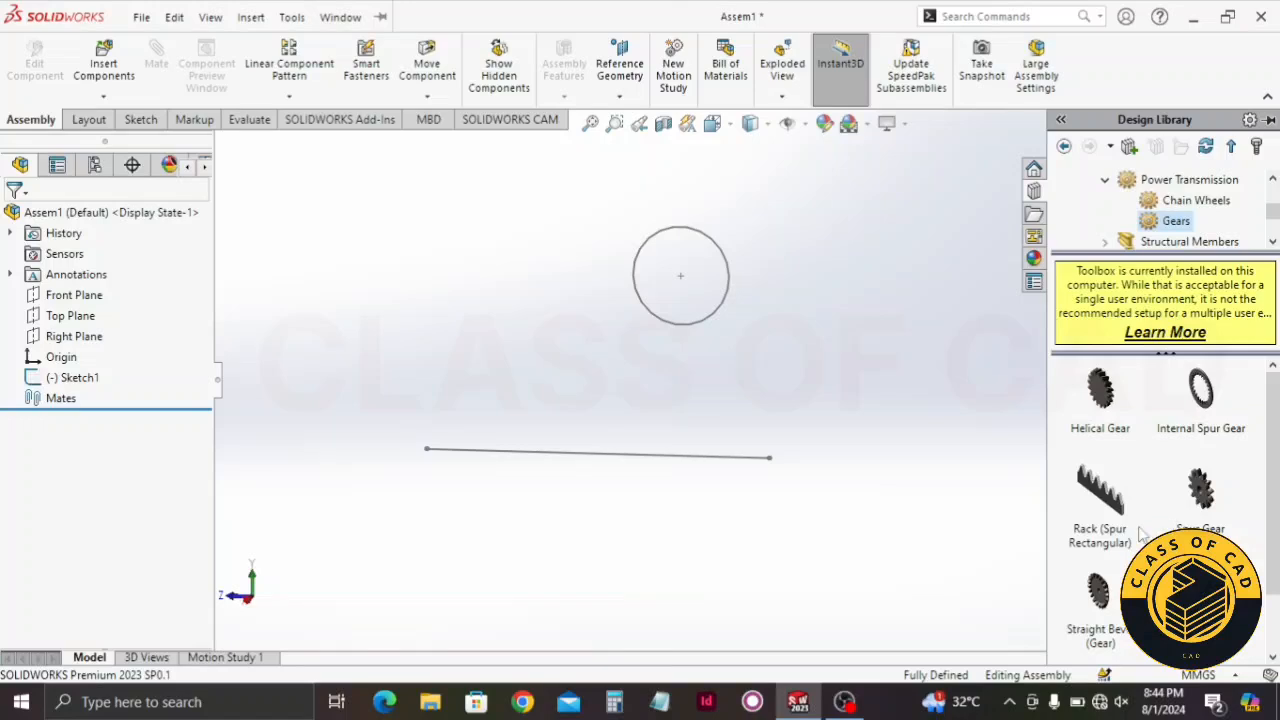
# Insert a Rack (Spur Rectangular) into the assembly with module 2.25, pressure angle 20 and face width 12
pyautogui.moveTo(1122, 510); pyautogui.dragTo(580, 434)
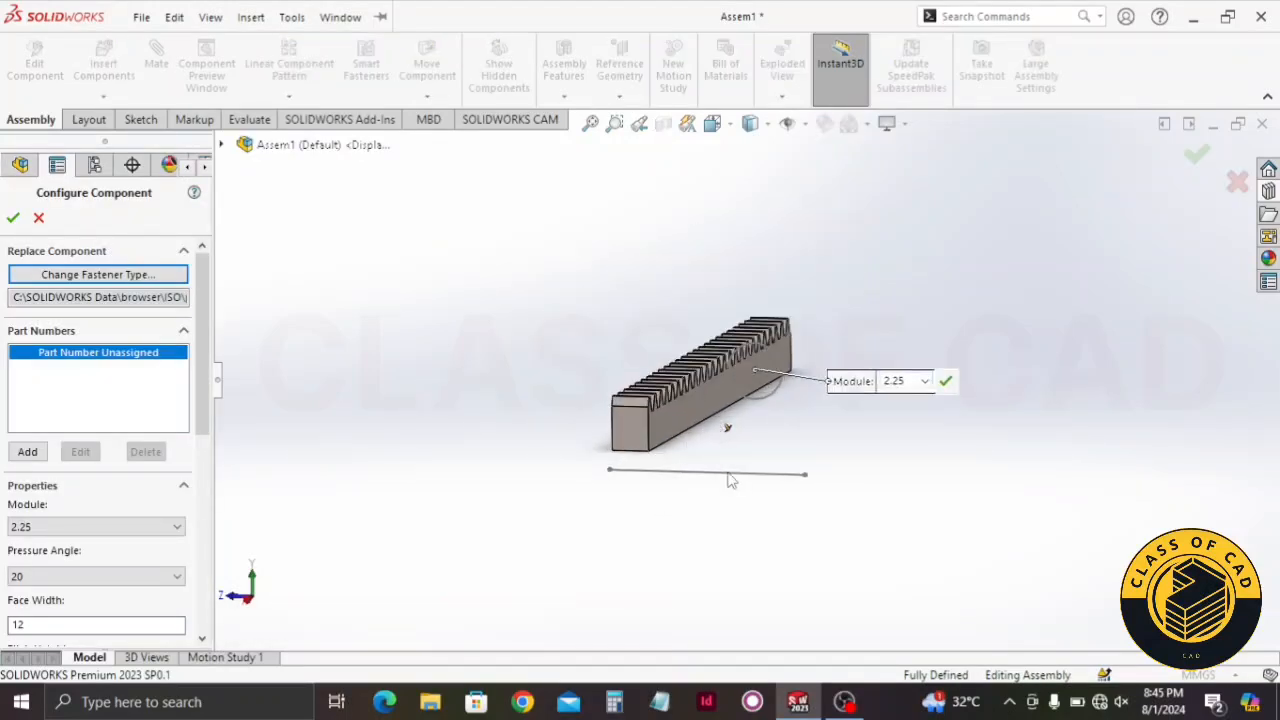
pyautogui.moveTo(729, 481); pyautogui.dragTo(700, 490, button='middle')
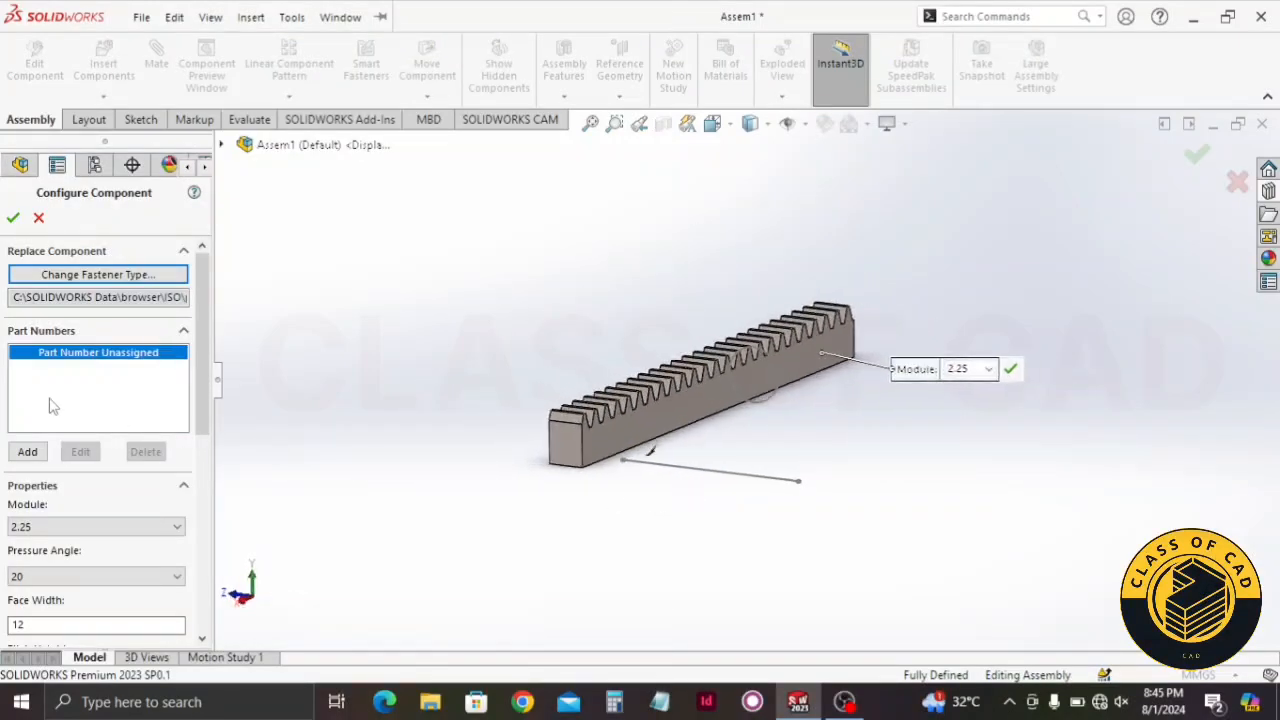
pyautogui.click(13, 217)
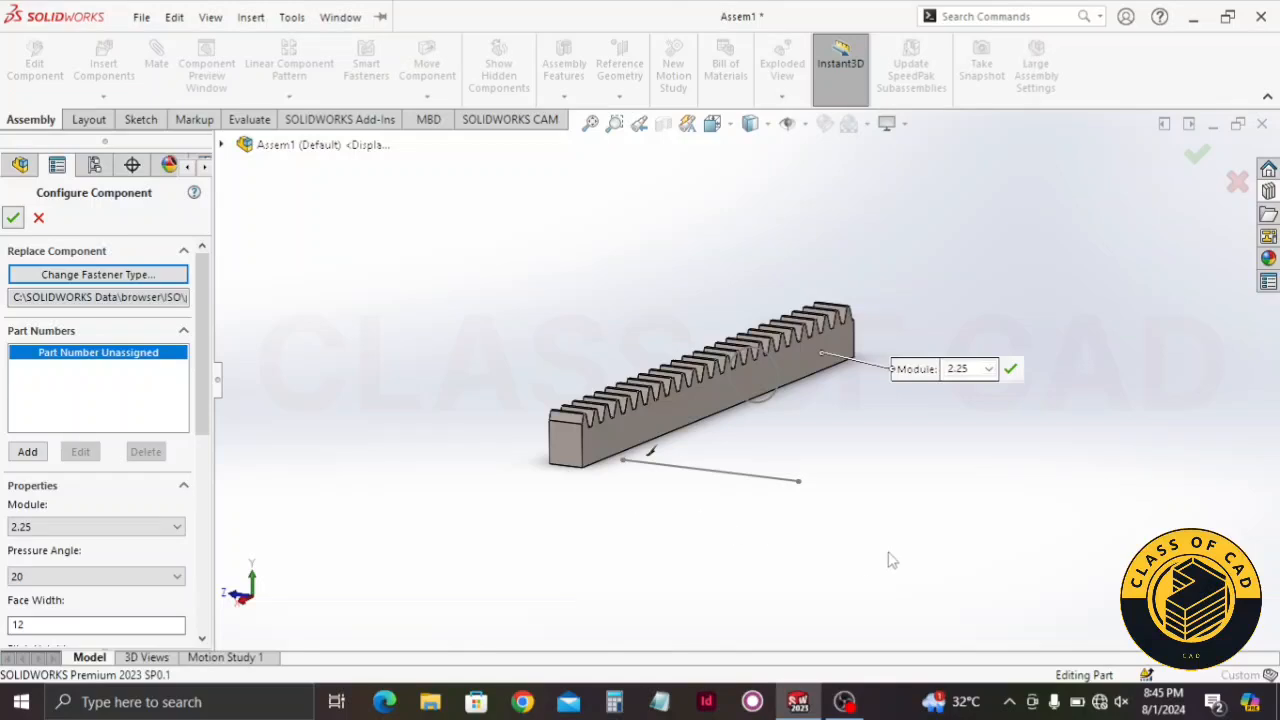
pyautogui.click(940, 495)
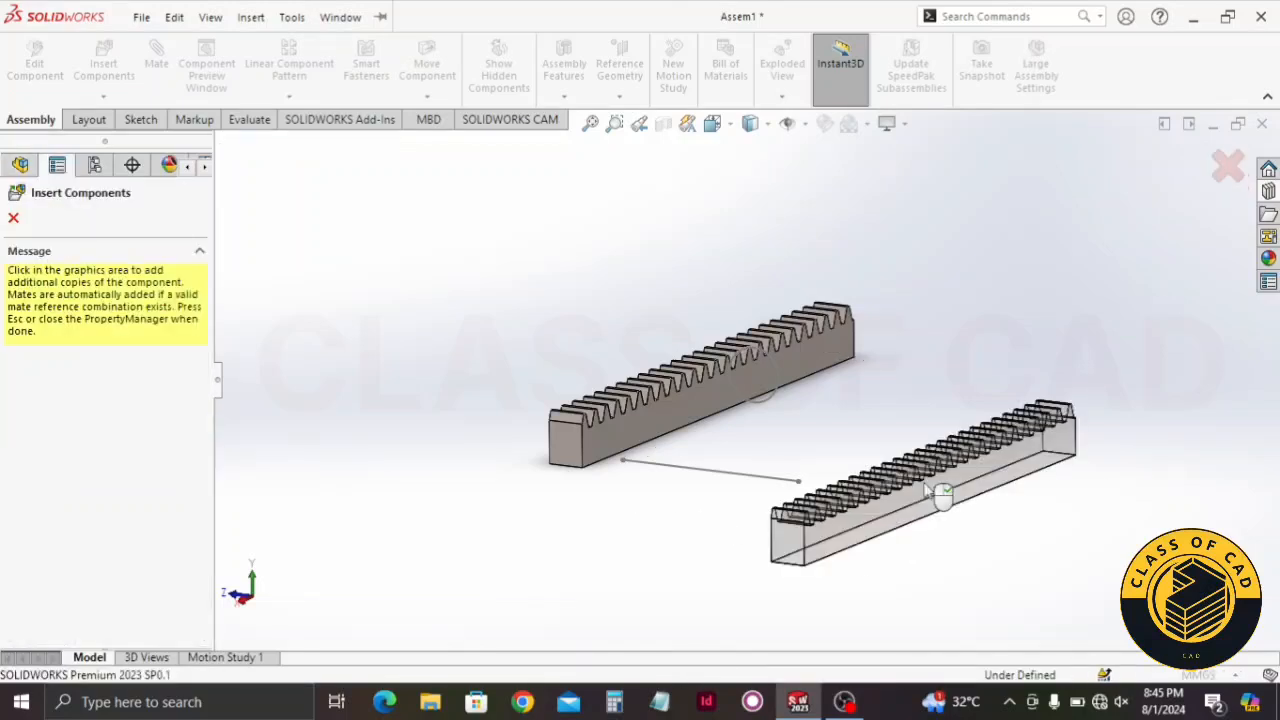
# Stop placing rack copies and place a Spur Gear from the Toolbox's ISO gears beside the rack
pyautogui.click(1140, 318)
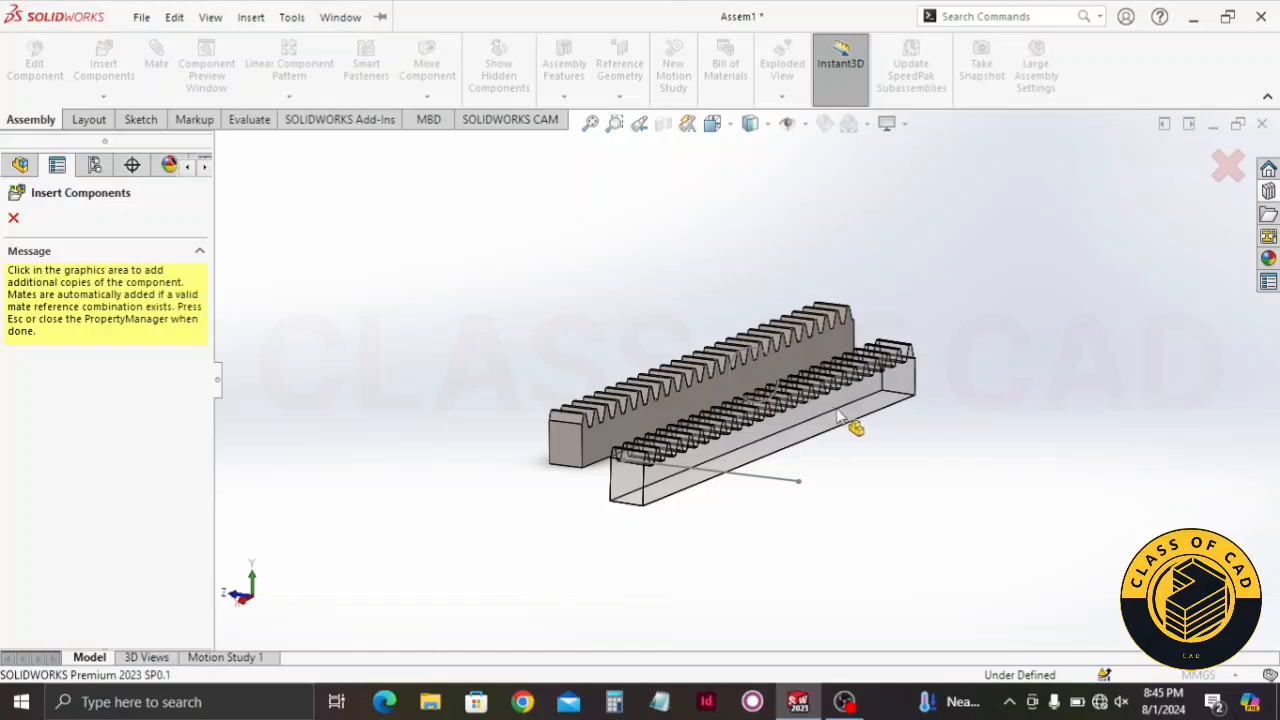
pyautogui.press('Escape')
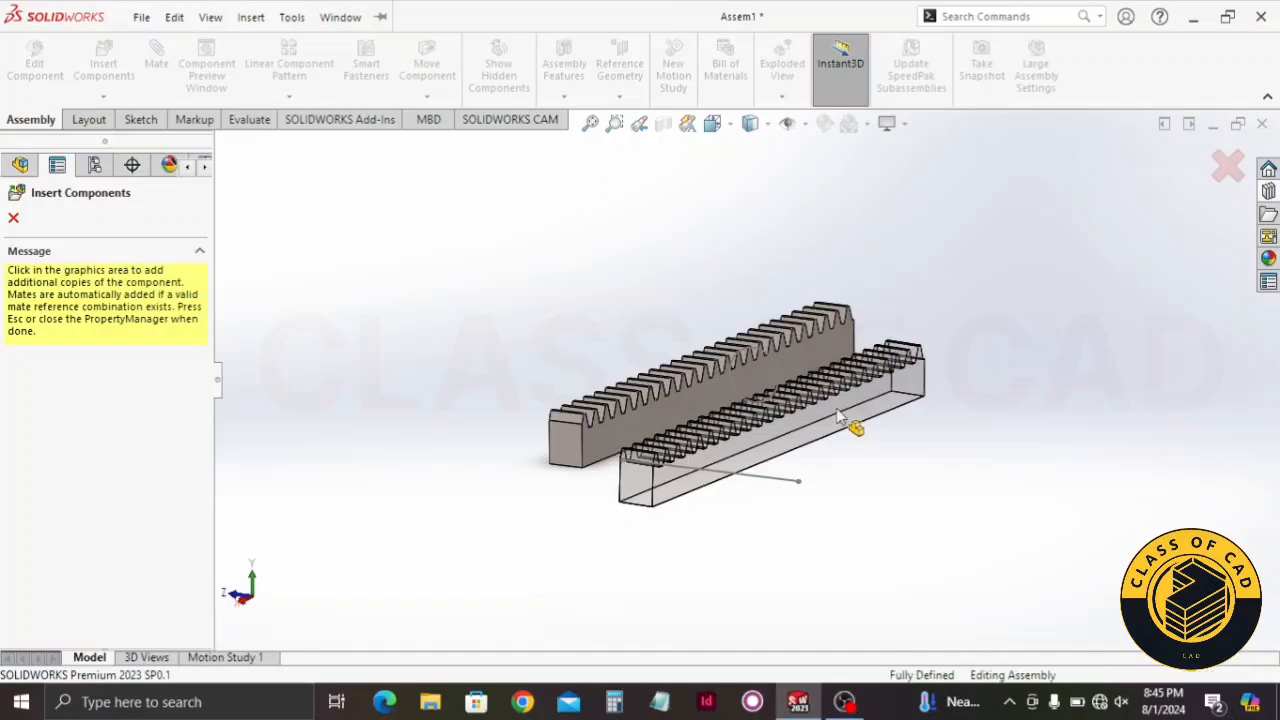
pyautogui.click(1268, 192)
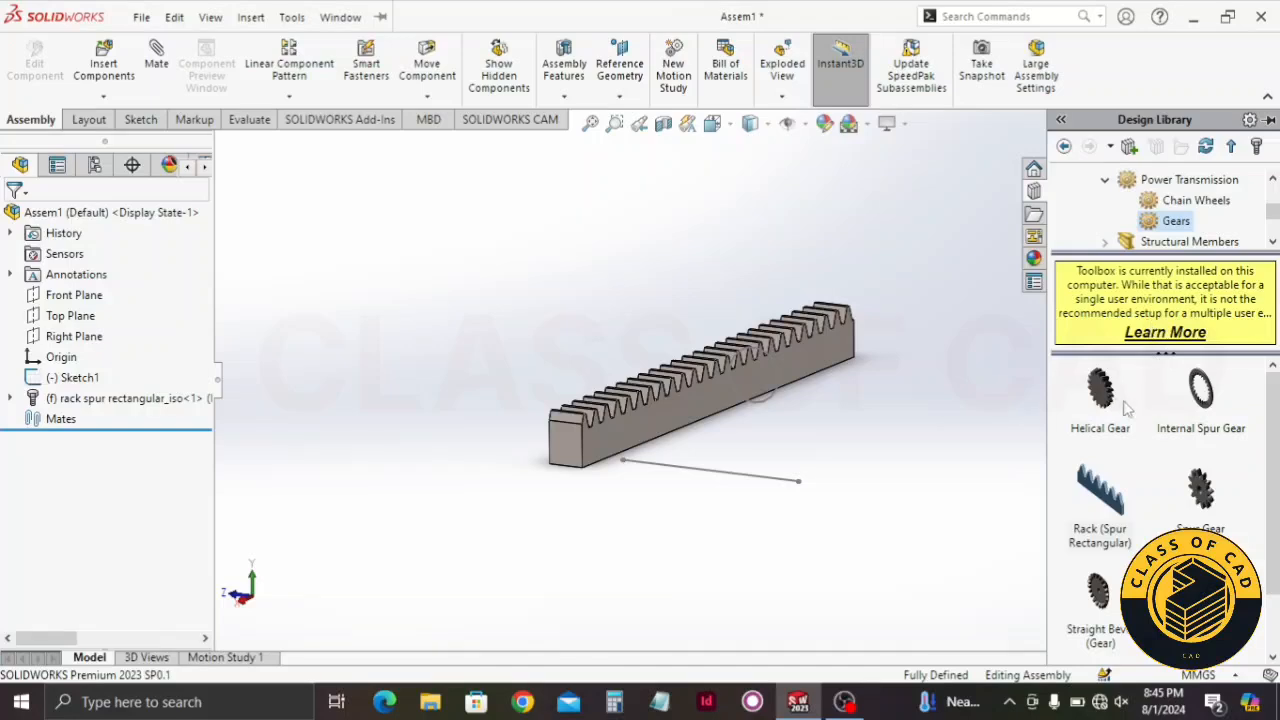
pyautogui.moveTo(1214, 508); pyautogui.dragTo(914, 422)
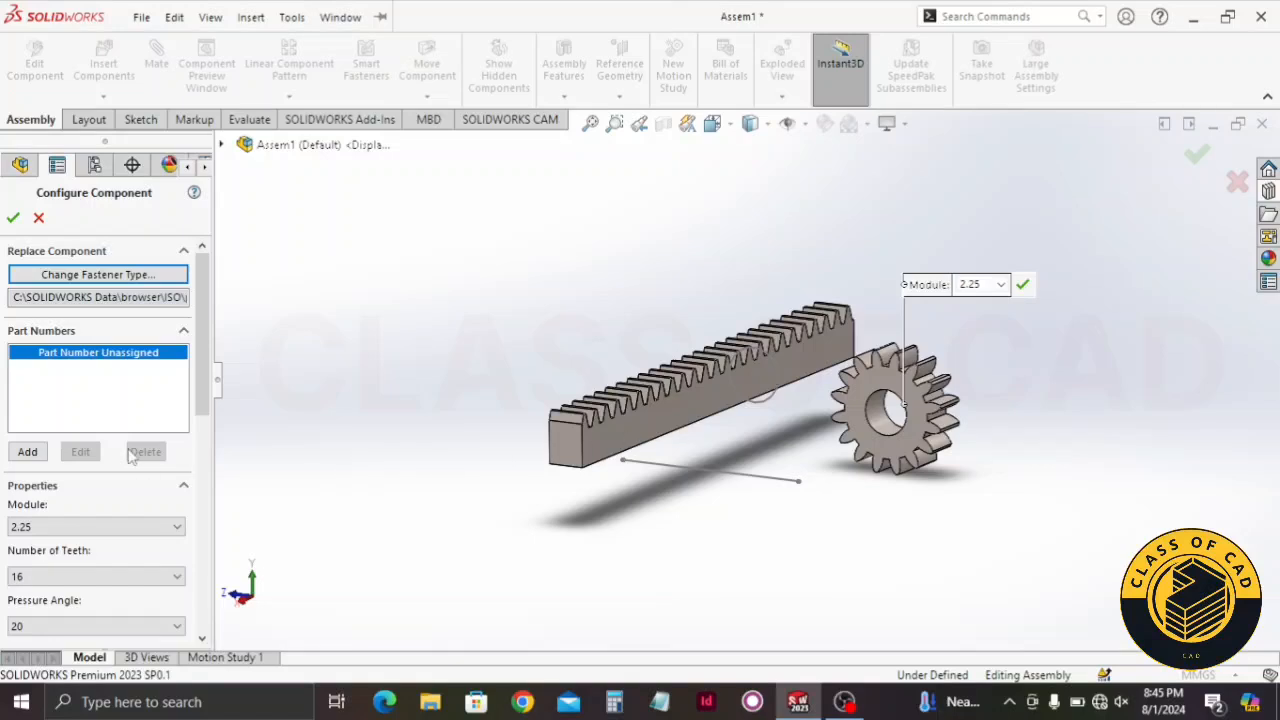
# Configure the spur gear with module 2.25, 16 teeth, pressure angle 20, face width 12, hub Type A, shaft diameter 15 and no keyway
pyautogui.moveTo(206, 375); pyautogui.dragTo(202, 471)
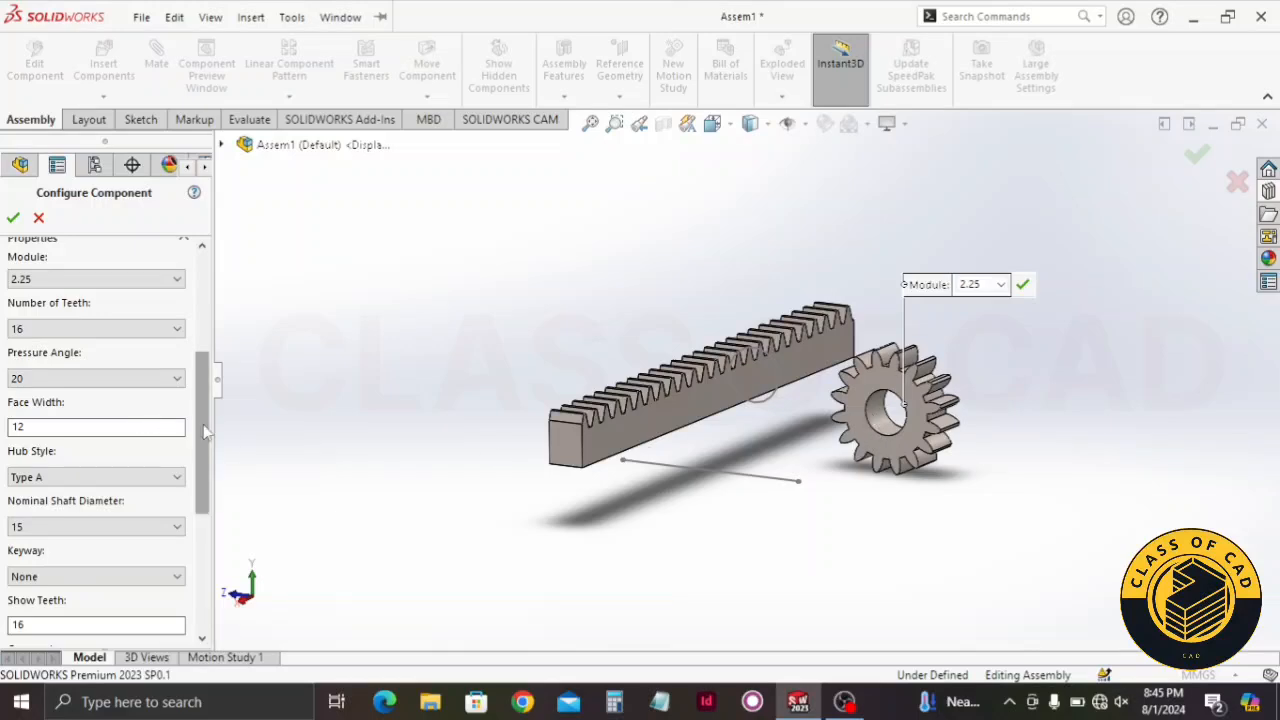
pyautogui.scroll(1, 207, 432)
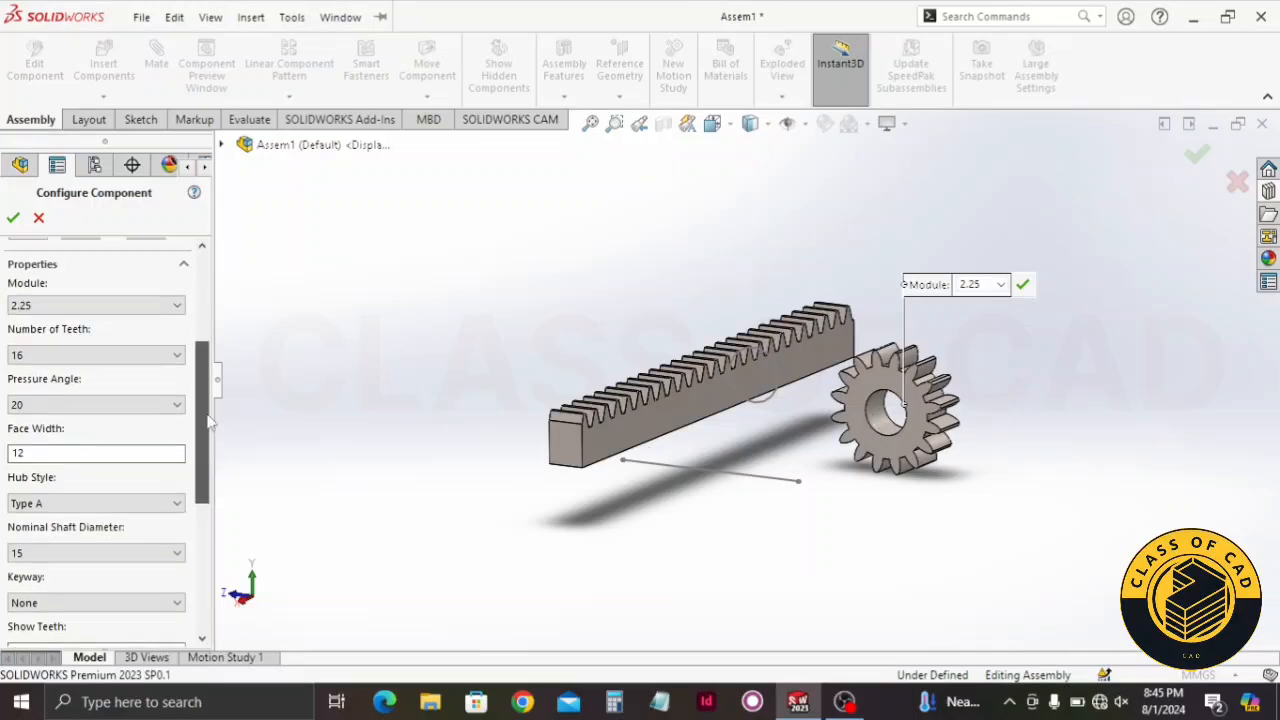
pyautogui.click(63, 308)
pyautogui.click(70, 322)
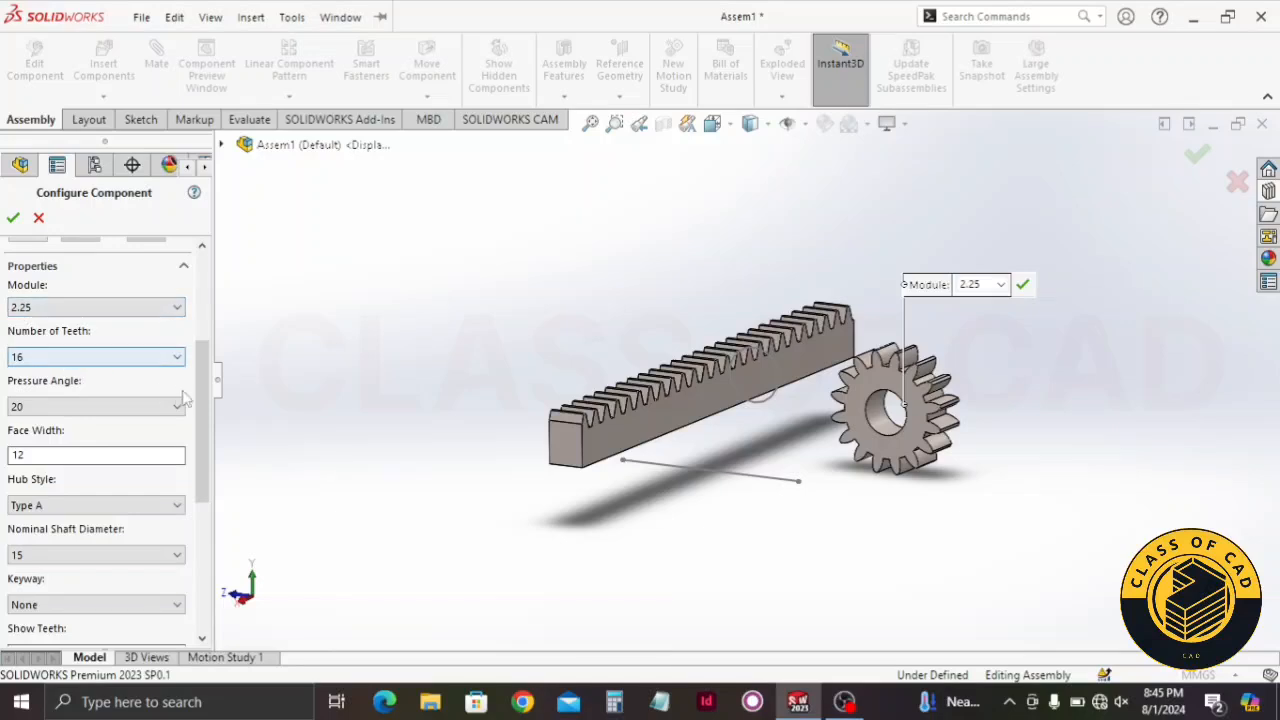
pyautogui.scroll(-2, 110, 350)
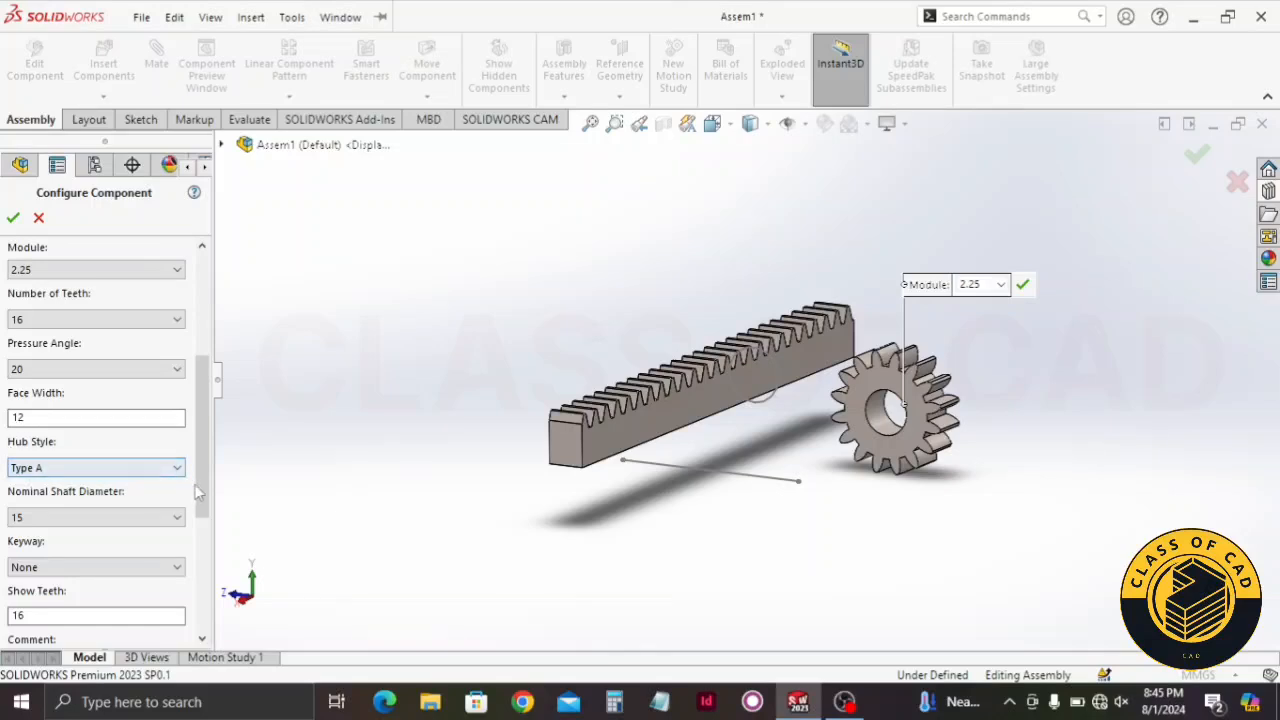
pyautogui.scroll(-3, 197, 490)
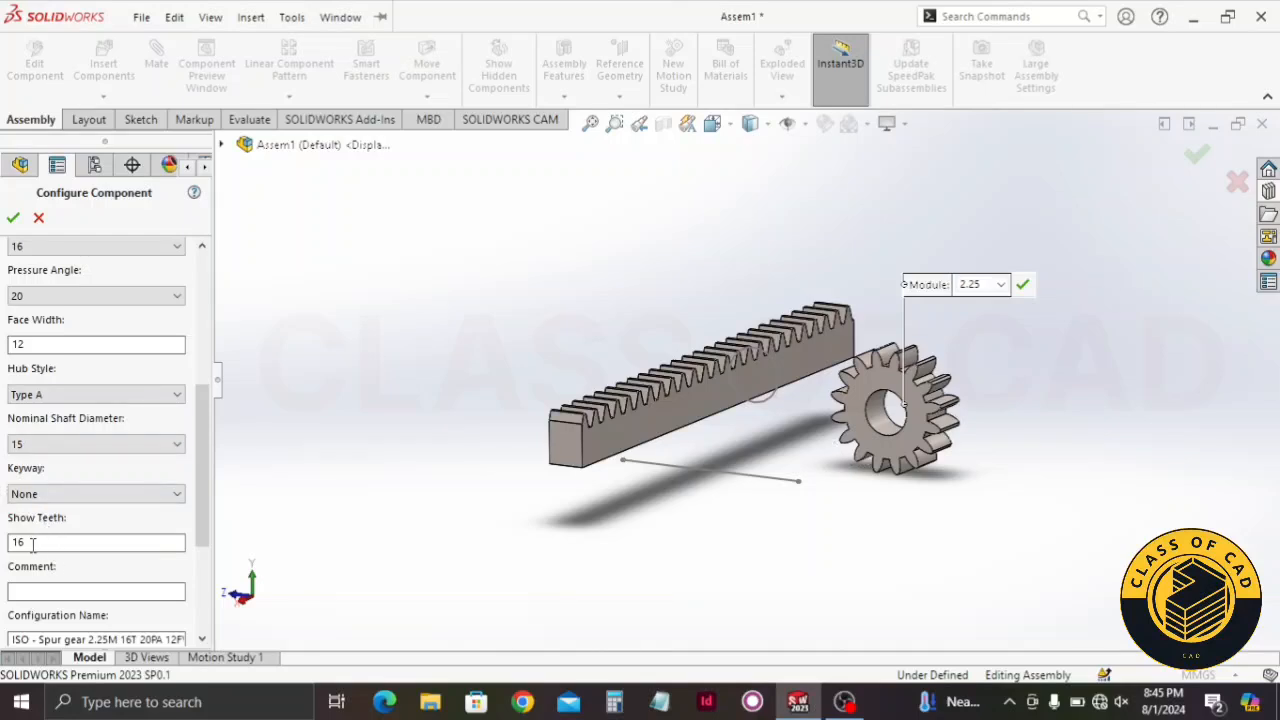
pyautogui.click(12, 218)
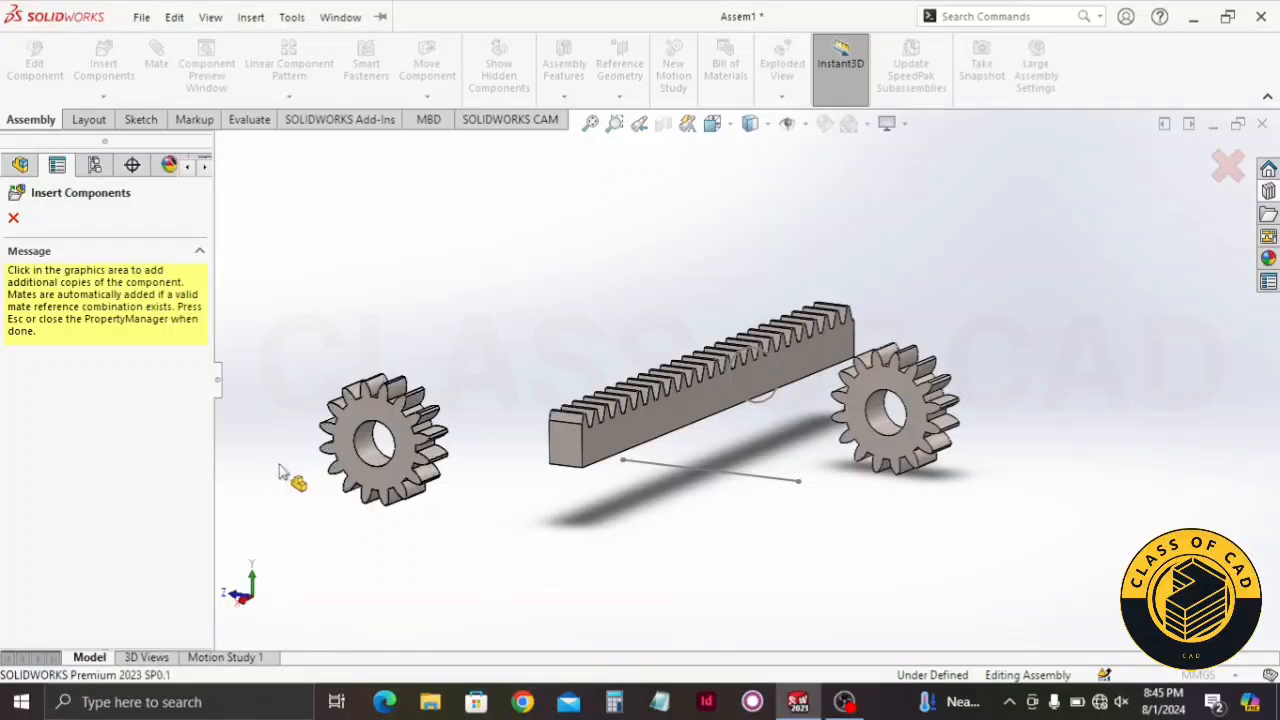
# End the component insertion and delete the extra spur gear copy, keeping the one beside the rack's far end
pyautogui.press('Escape')
pyautogui.click(395, 465)
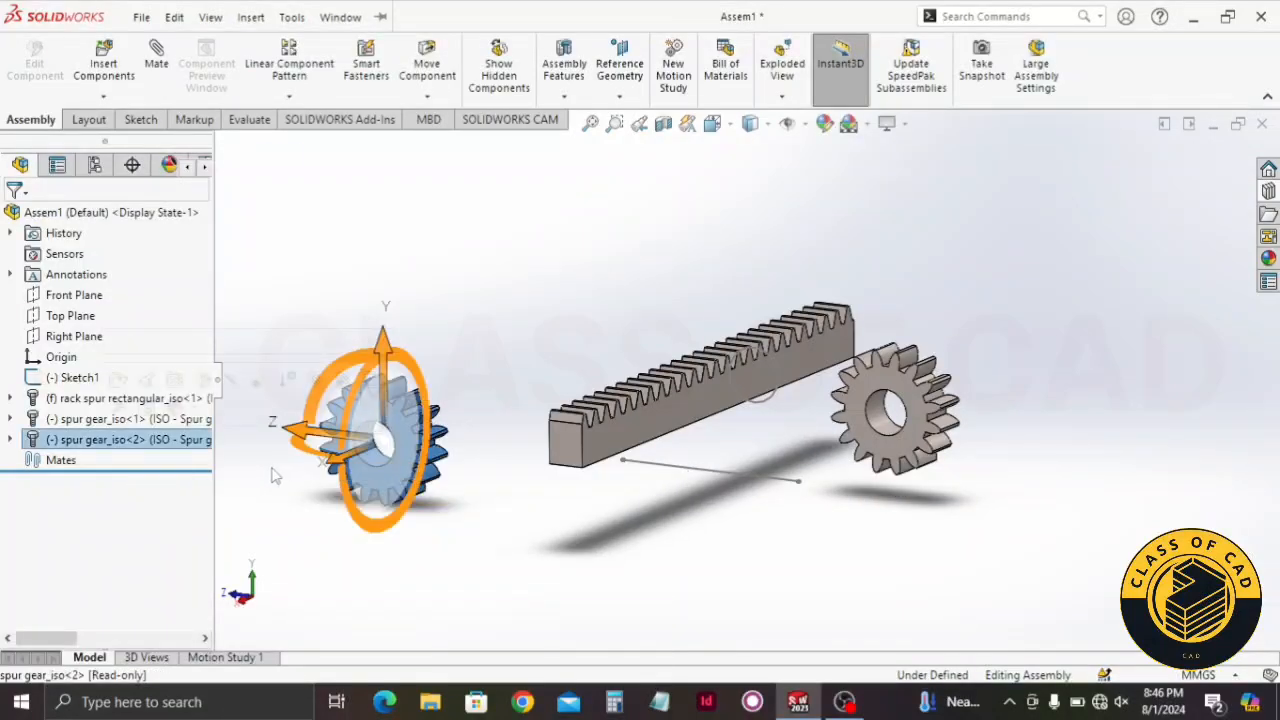
pyautogui.press('Delete')
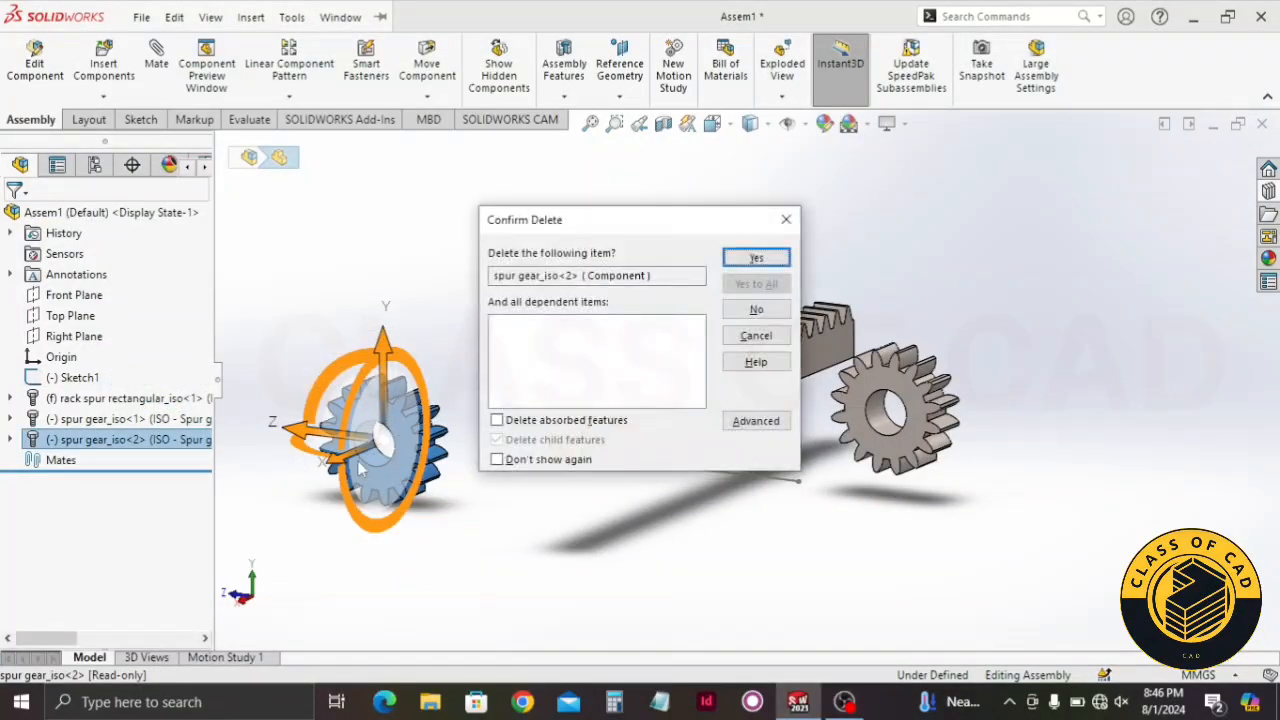
pyautogui.press('Return')
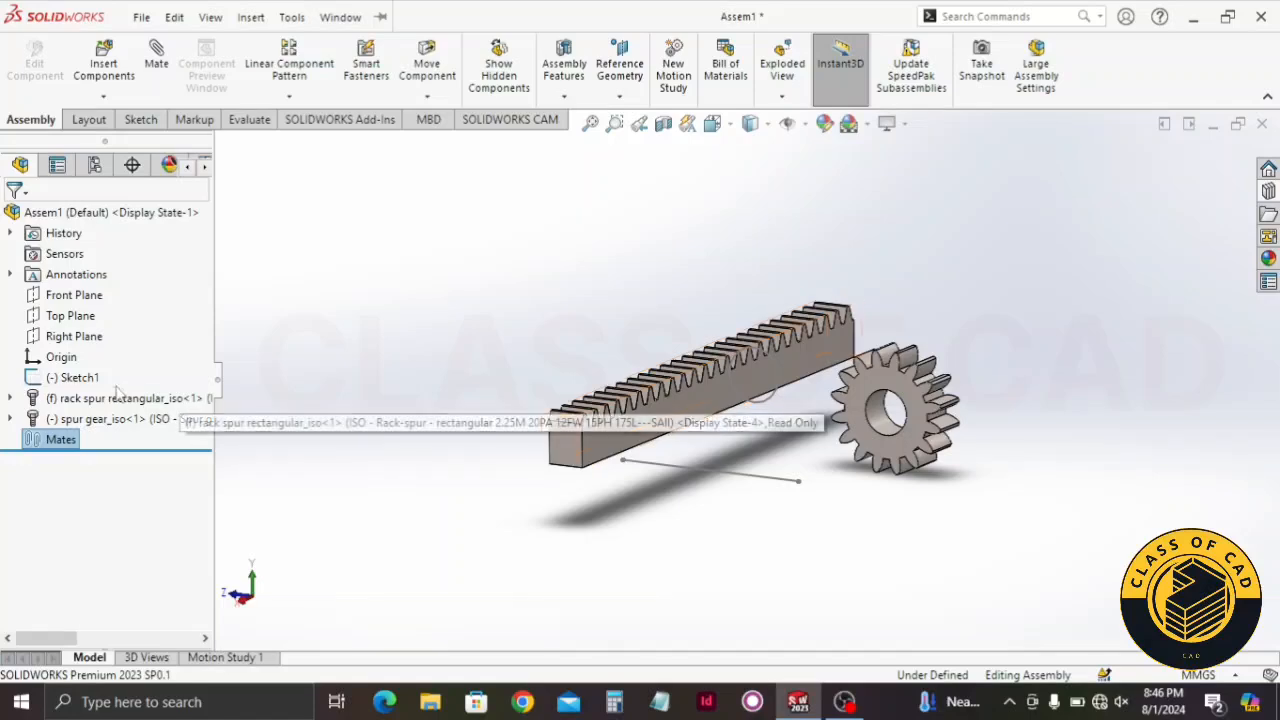
# Review the rack's Toolbox properties, including module, pressure angle, face width, pitch height and length
pyautogui.click(118, 400)
pyautogui.rightClick(120, 402)
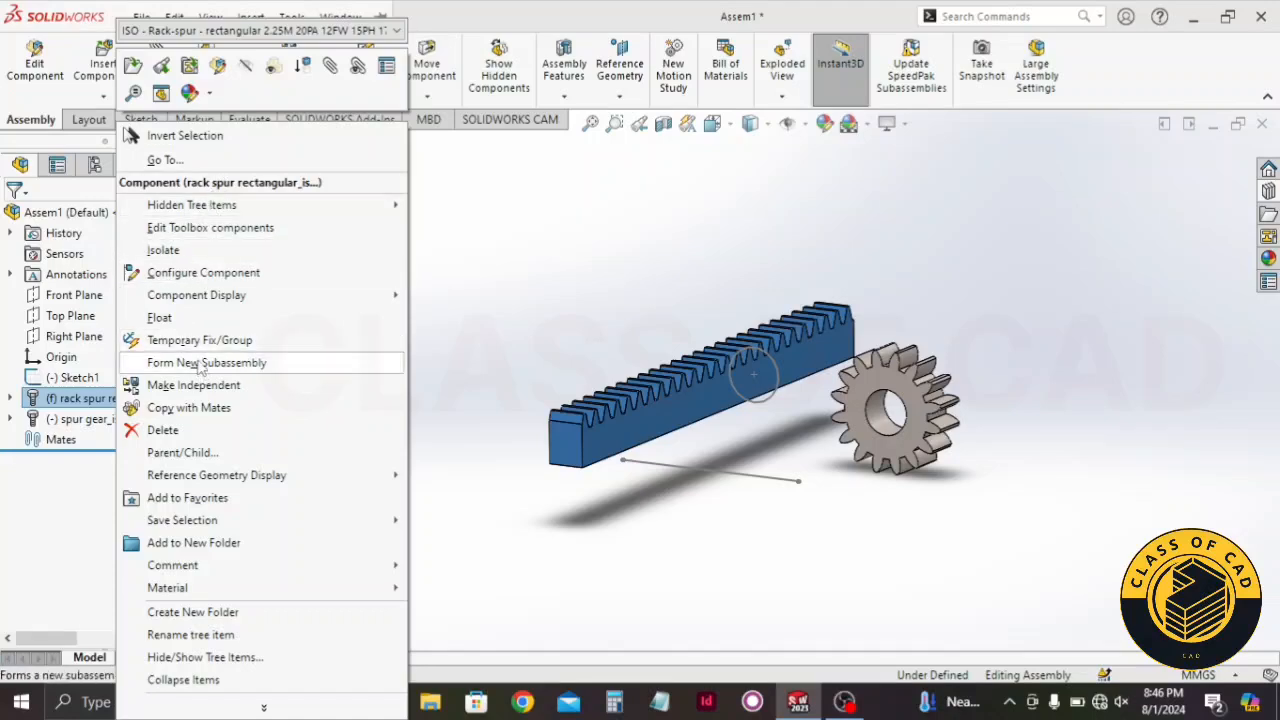
pyautogui.click(266, 316)
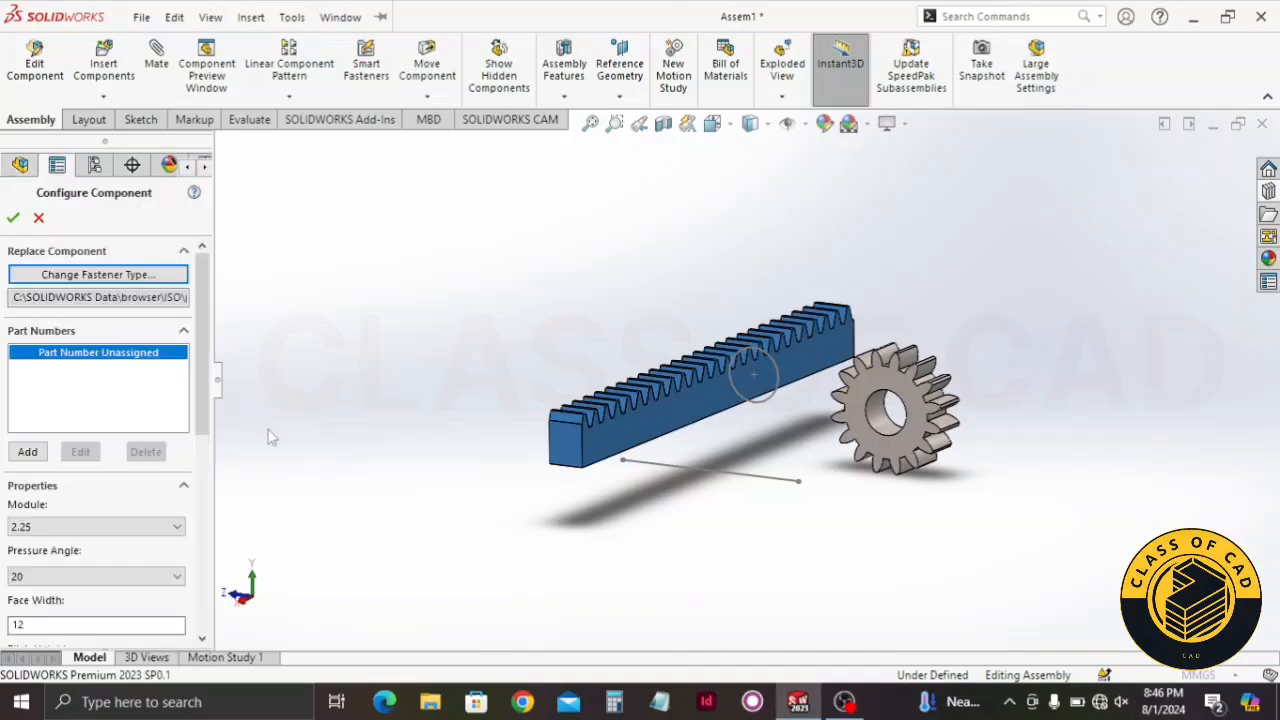
pyautogui.scroll(-5, 195, 375)
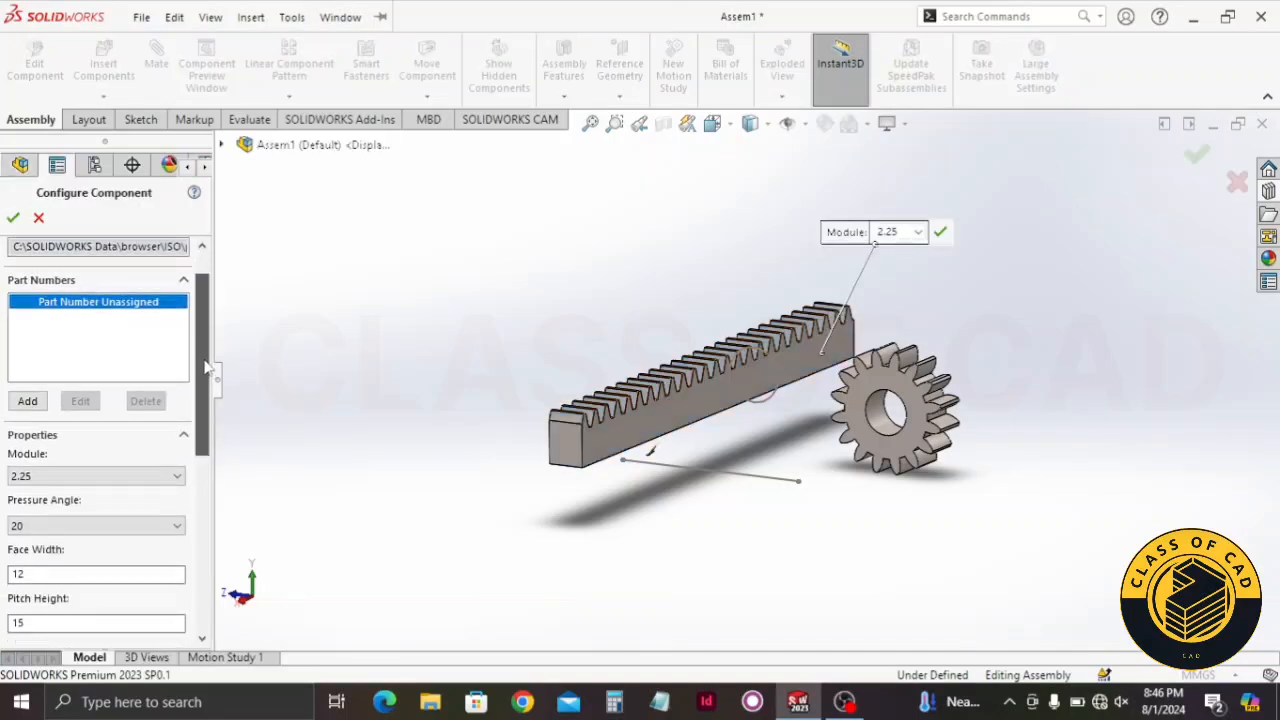
pyautogui.scroll(-1, 210, 425)
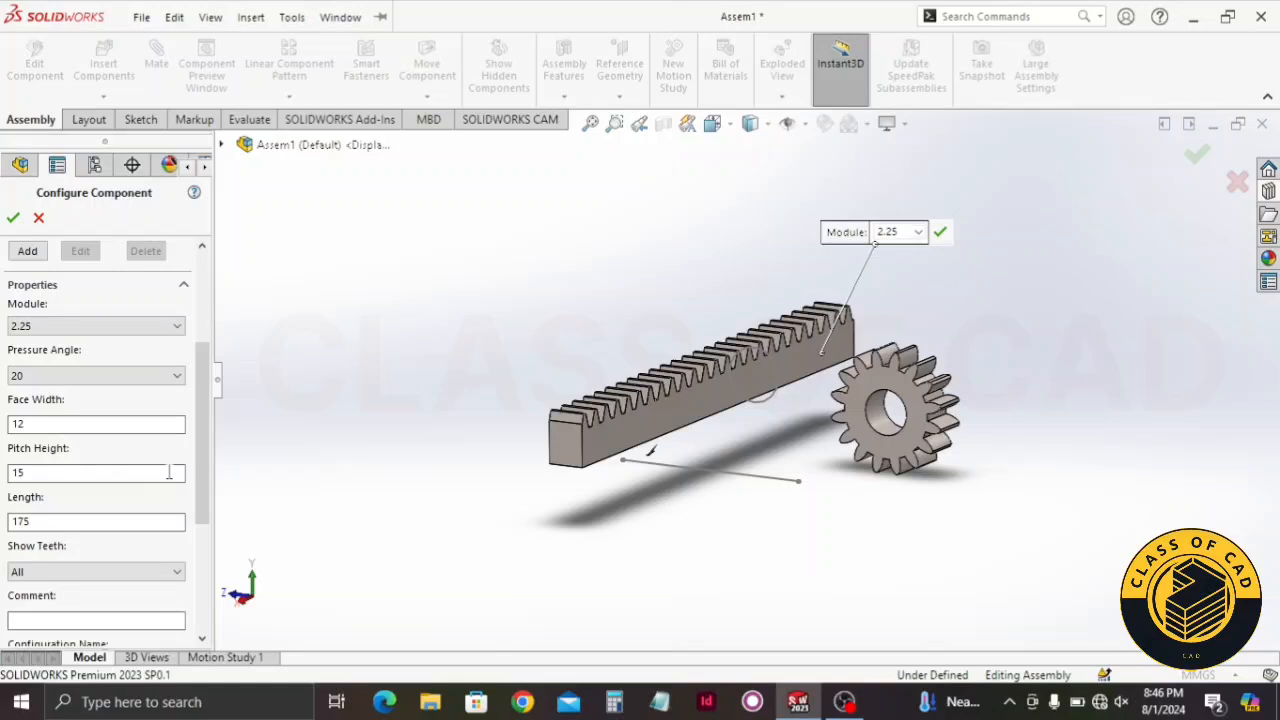
pyautogui.scroll(-2, 168, 472)
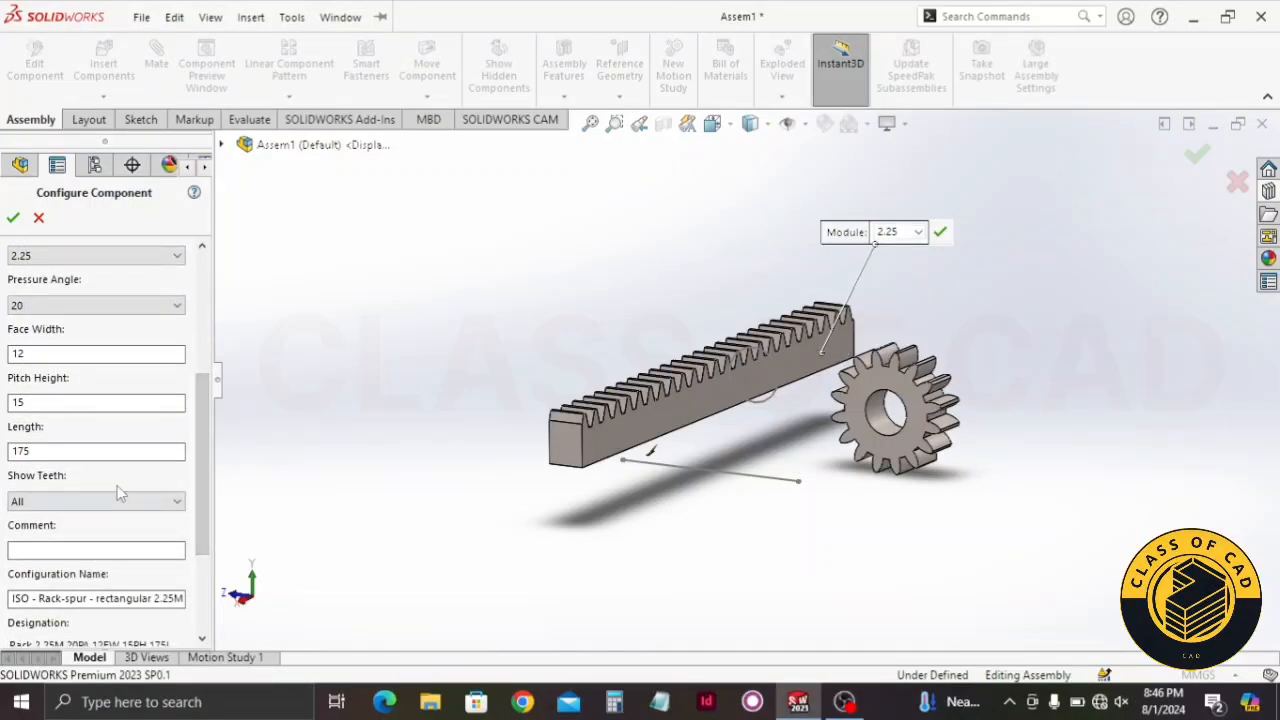
pyautogui.moveTo(210, 487); pyautogui.dragTo(196, 355)
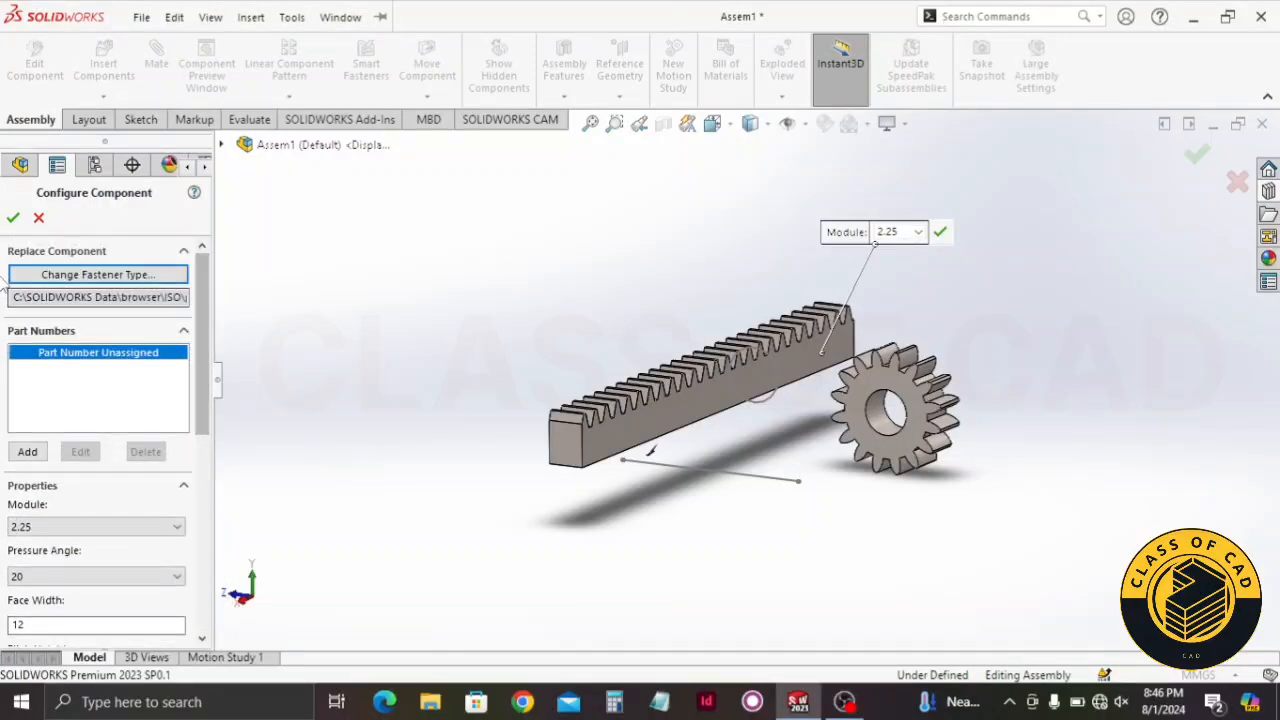
pyautogui.click(13, 218)
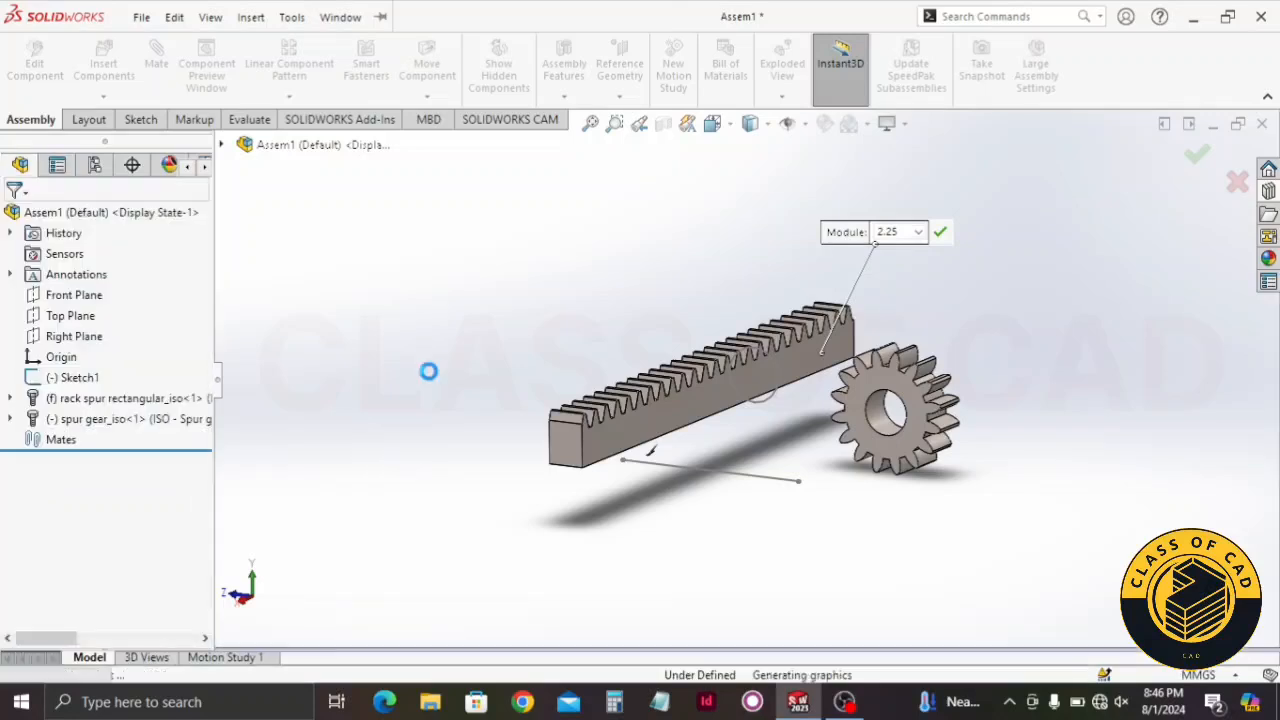
# Try to rotate the fixed rack with Rotate Component, and rotate the spur gear slightly by free drag
pyautogui.click(427, 96)
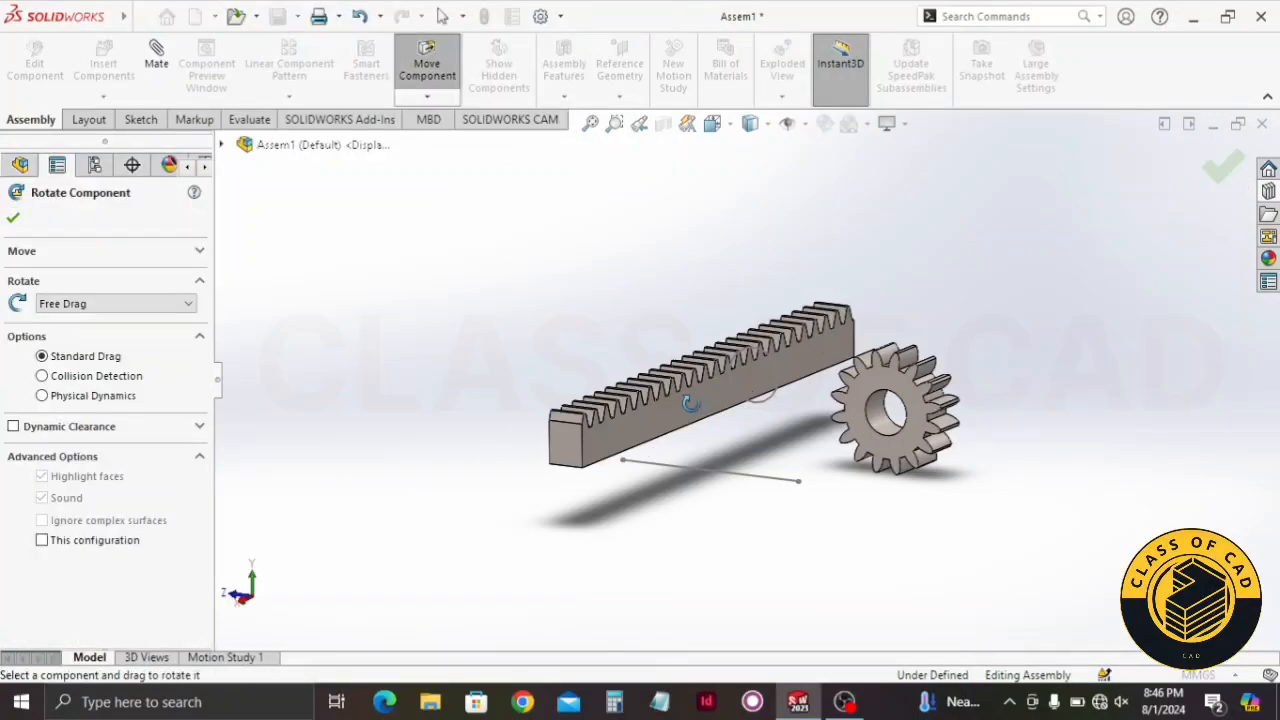
pyautogui.moveTo(620, 400); pyautogui.dragTo(509, 440)
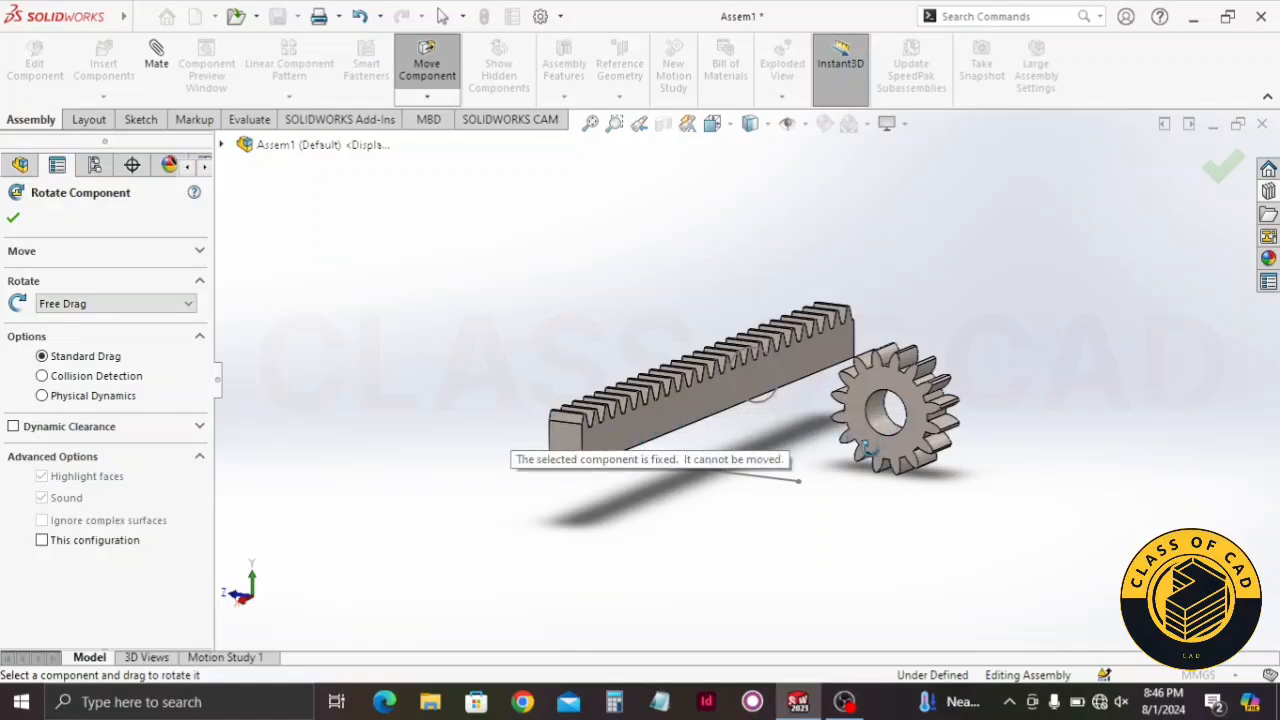
pyautogui.moveTo(868, 449); pyautogui.dragTo(890, 430)
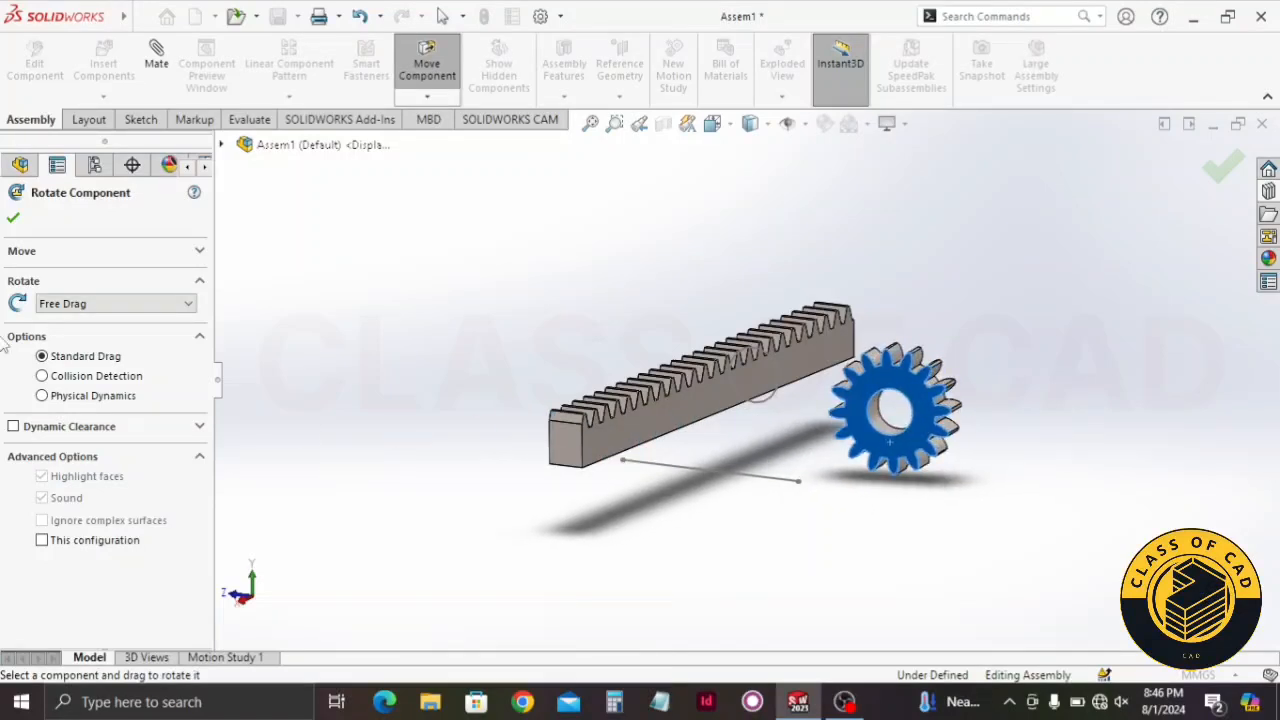
pyautogui.press('Escape')
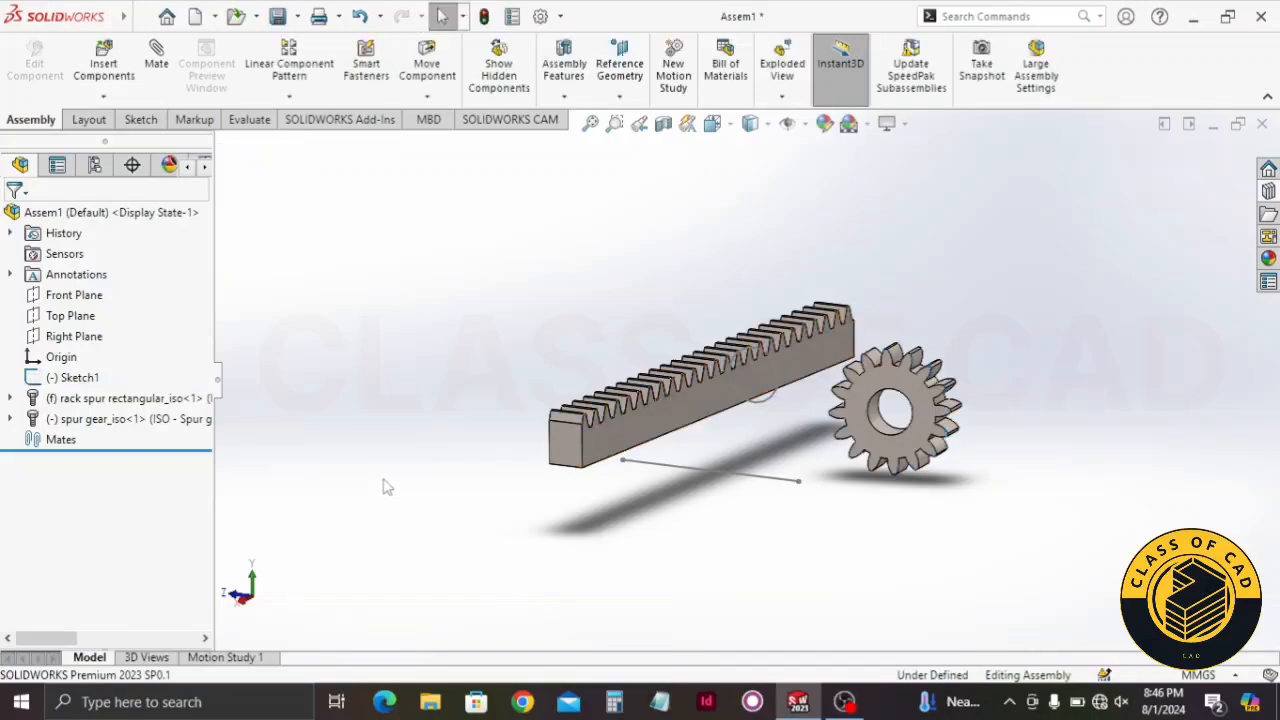
# Float the rack so that it is no longer fixed in the assembly
pyautogui.rightClick(57, 400)
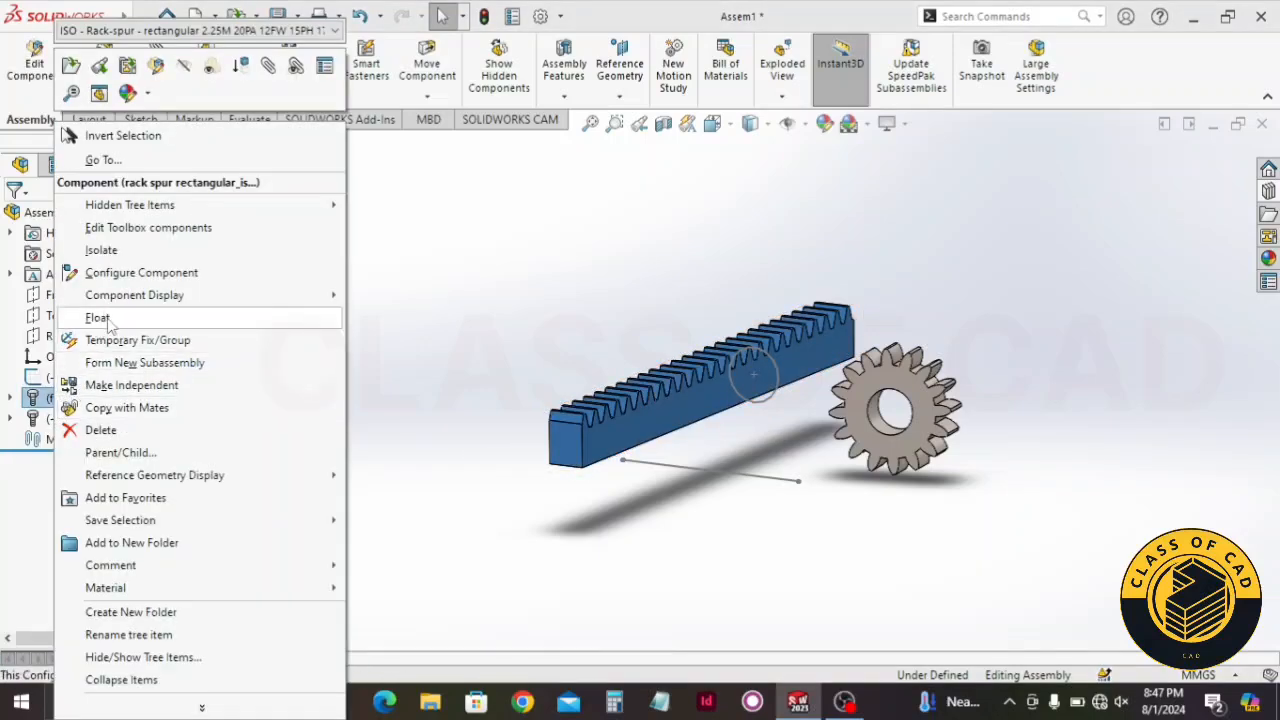
pyautogui.click(107, 320)
pyautogui.click(371, 409)
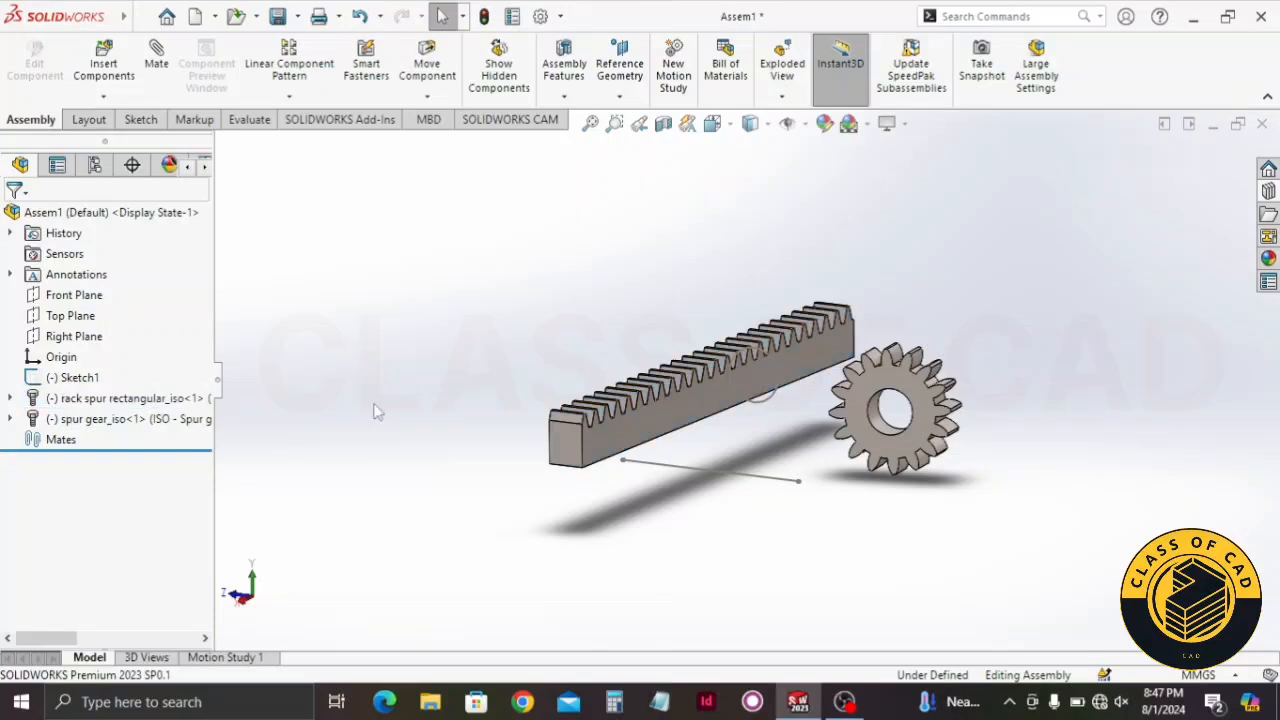
# Rotate the rack freely with Rotate Component until its length runs roughly along the layout sketch's line
pyautogui.click(427, 97)
pyautogui.click(452, 143)
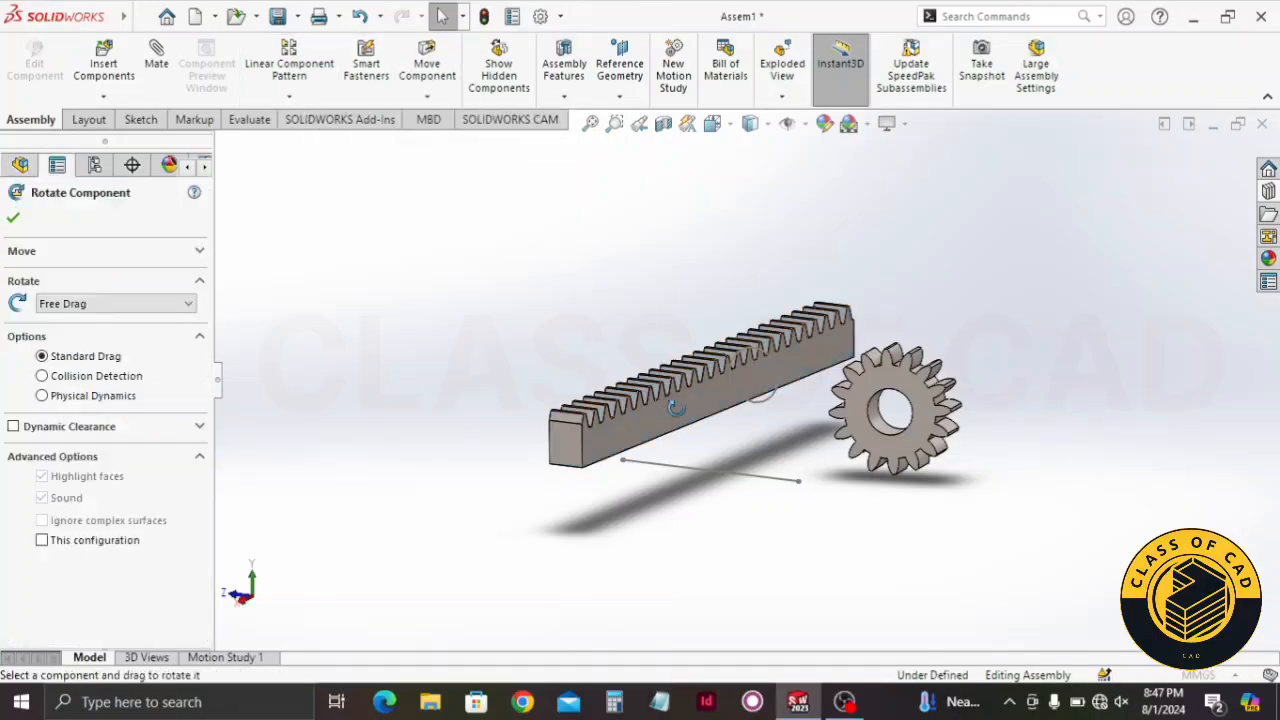
pyautogui.moveTo(730, 392); pyautogui.dragTo(540, 430)
pyautogui.click(12, 220)
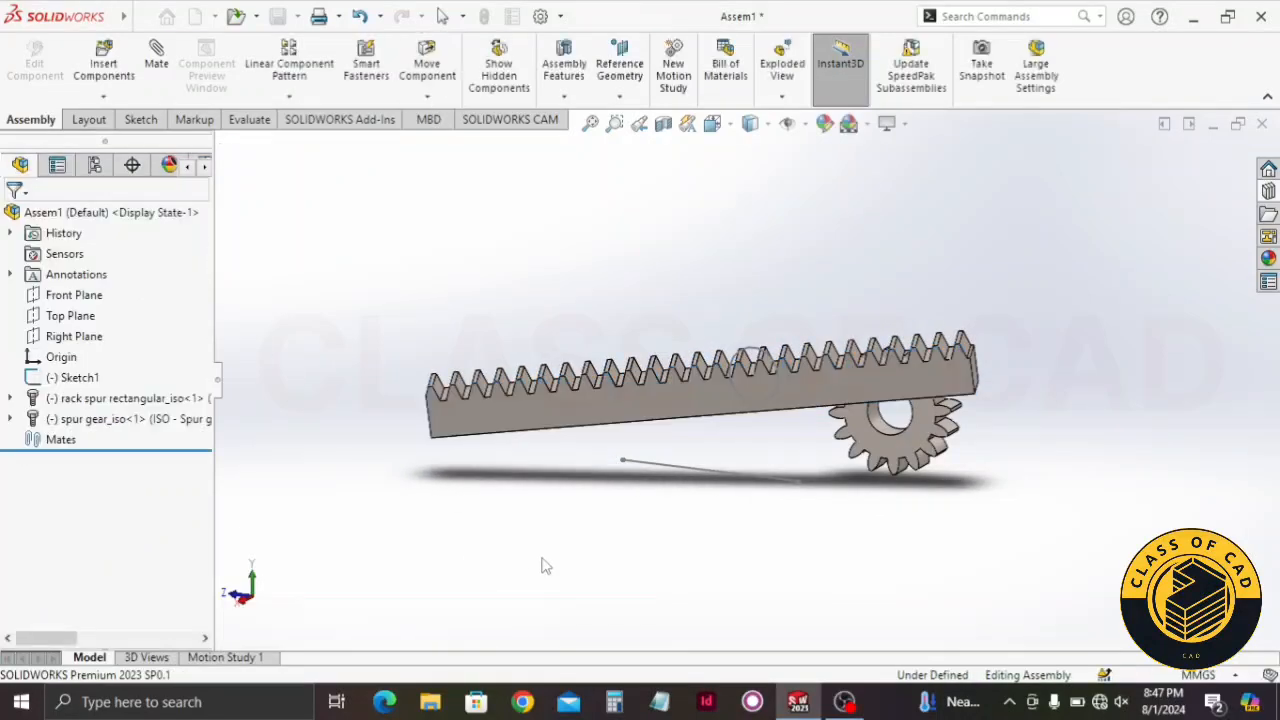
# Add a coincident mate between the layout sketch's line and the rack's lower front edge
pyautogui.click(157, 60)
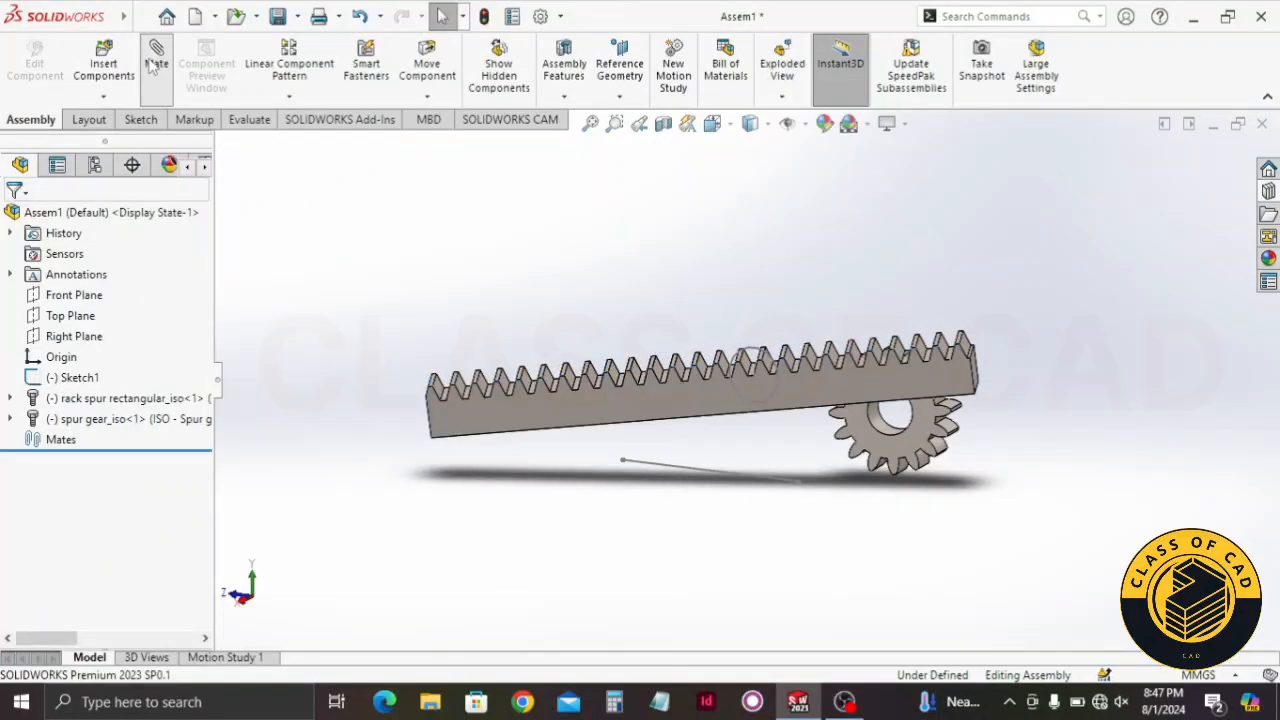
pyautogui.click(710, 477)
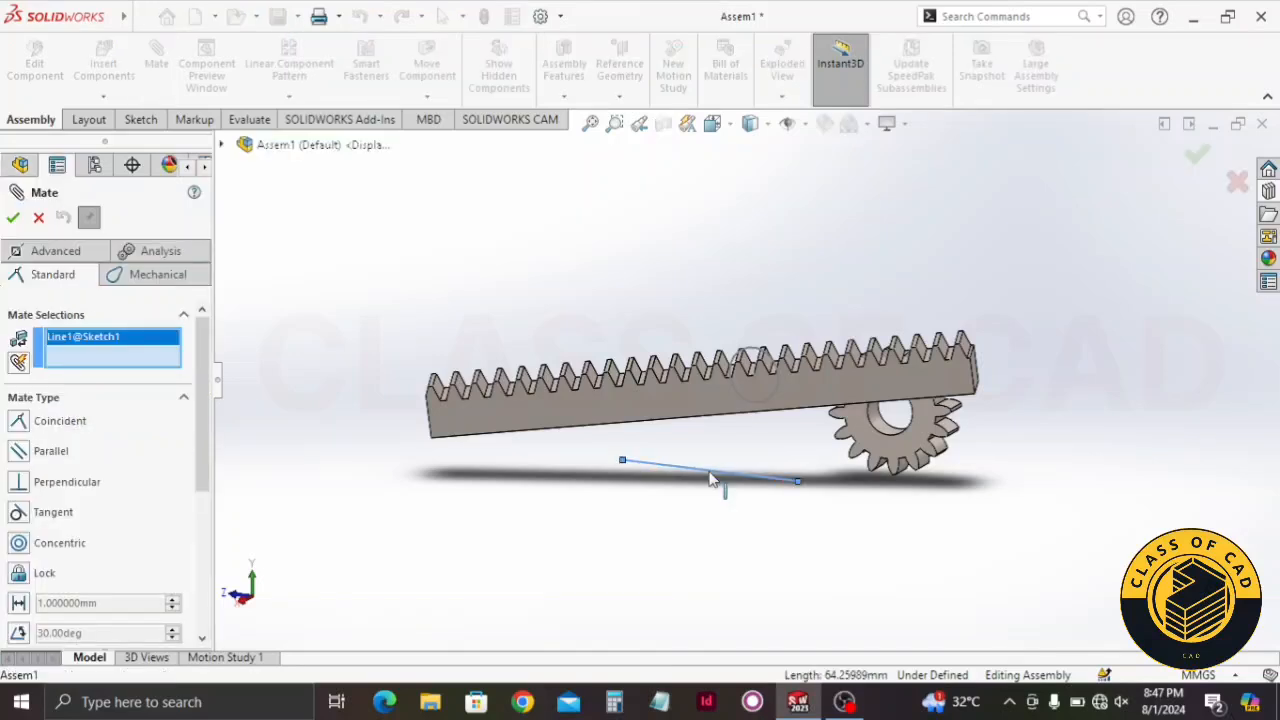
pyautogui.click(657, 428)
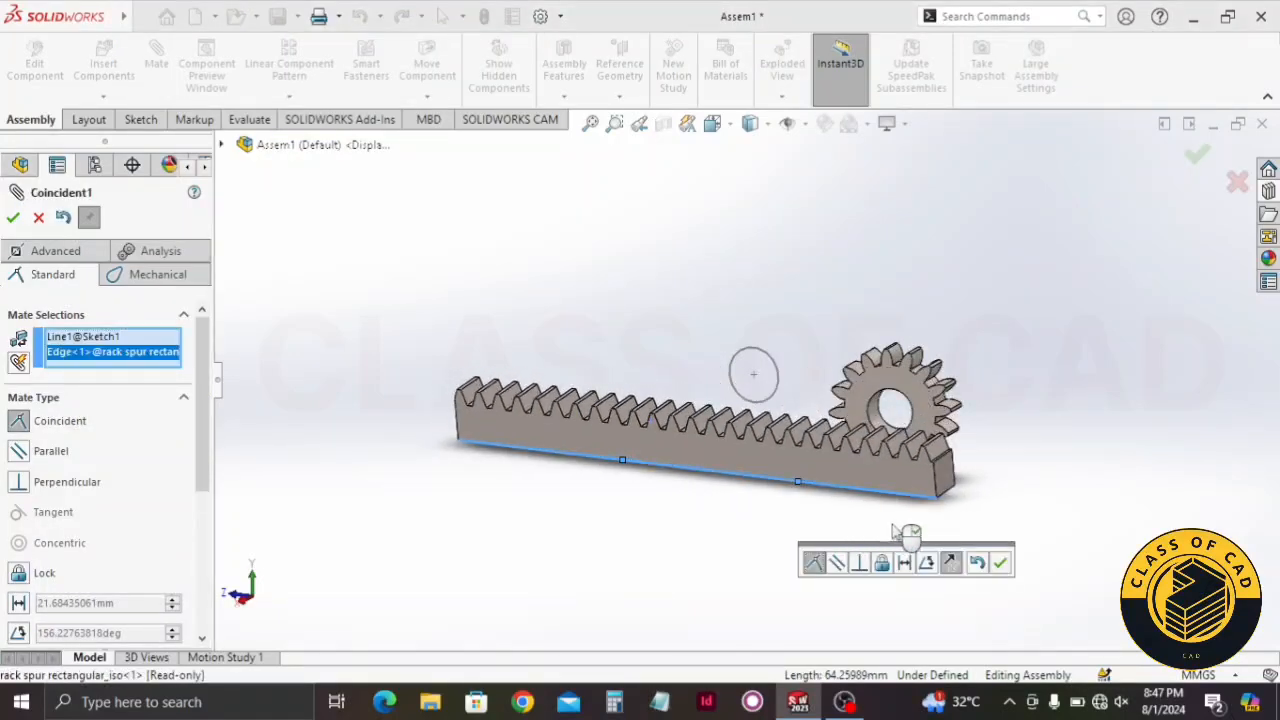
pyautogui.click(1000, 562)
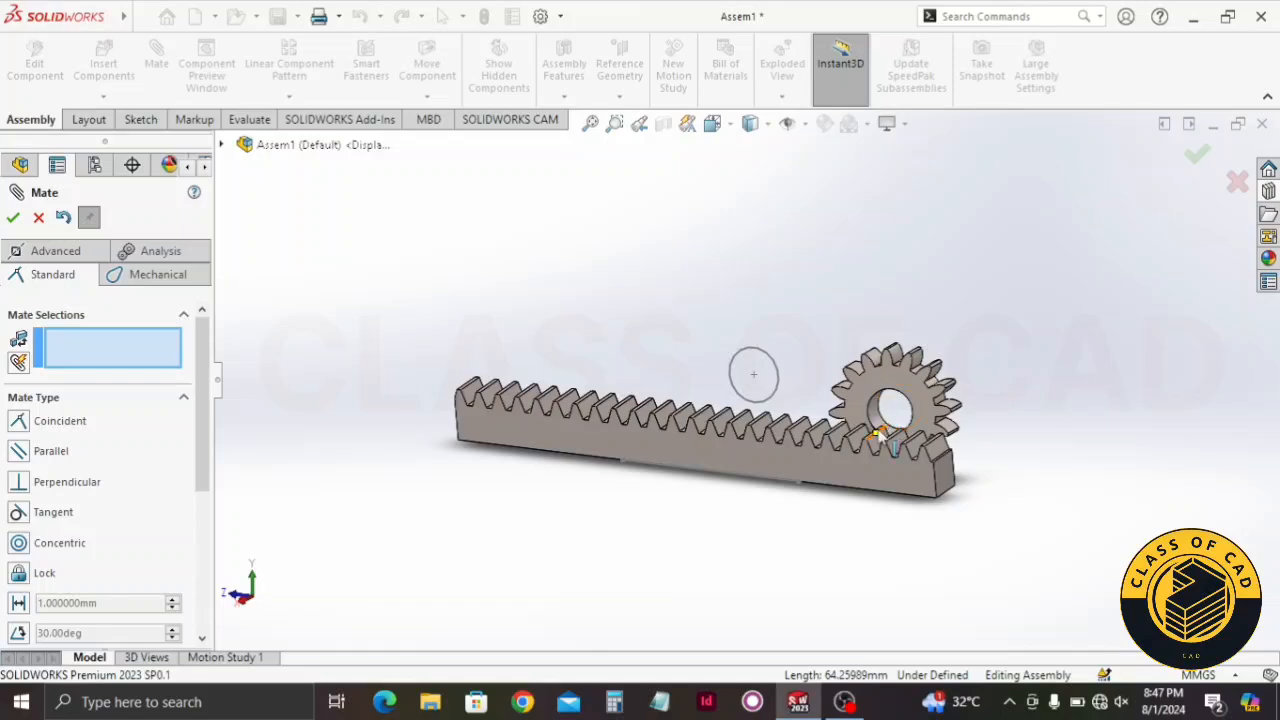
# Add a concentric mate between the spur gear's bore and the layout sketch's circle
pyautogui.moveTo(860, 463); pyautogui.dragTo(856, 486, button='middle')
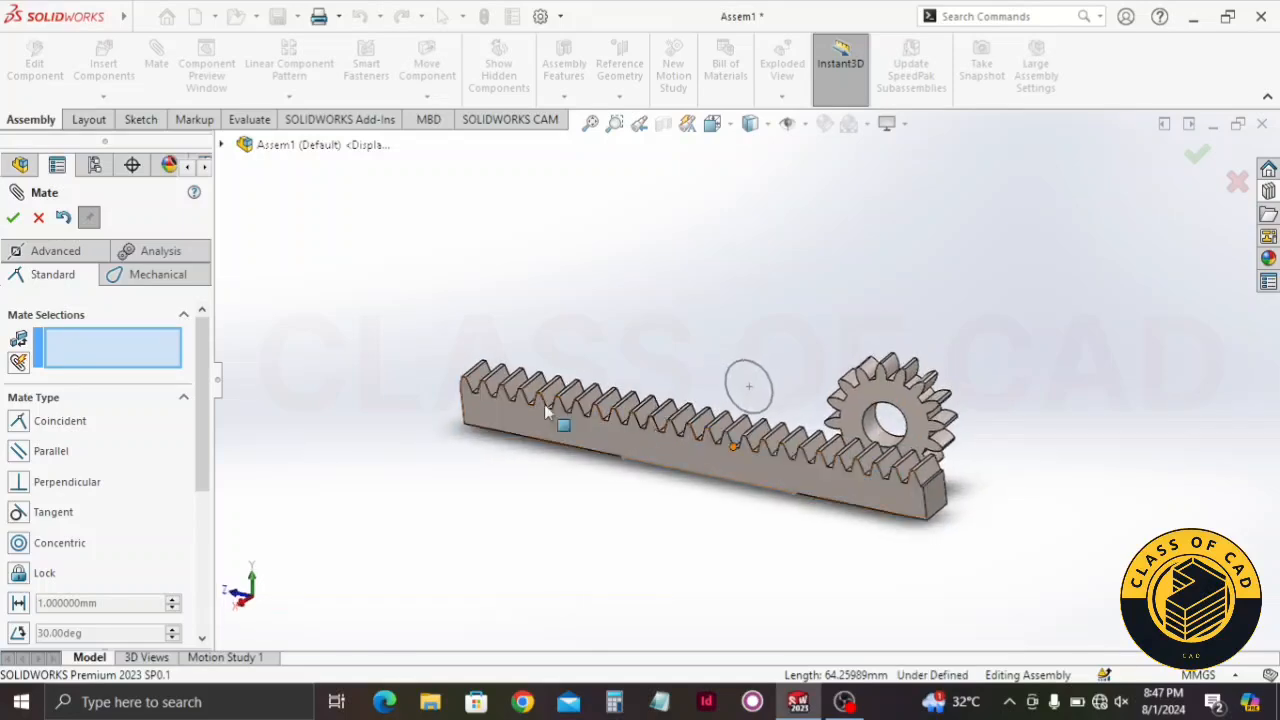
pyautogui.click(886, 435)
pyautogui.click(772, 406)
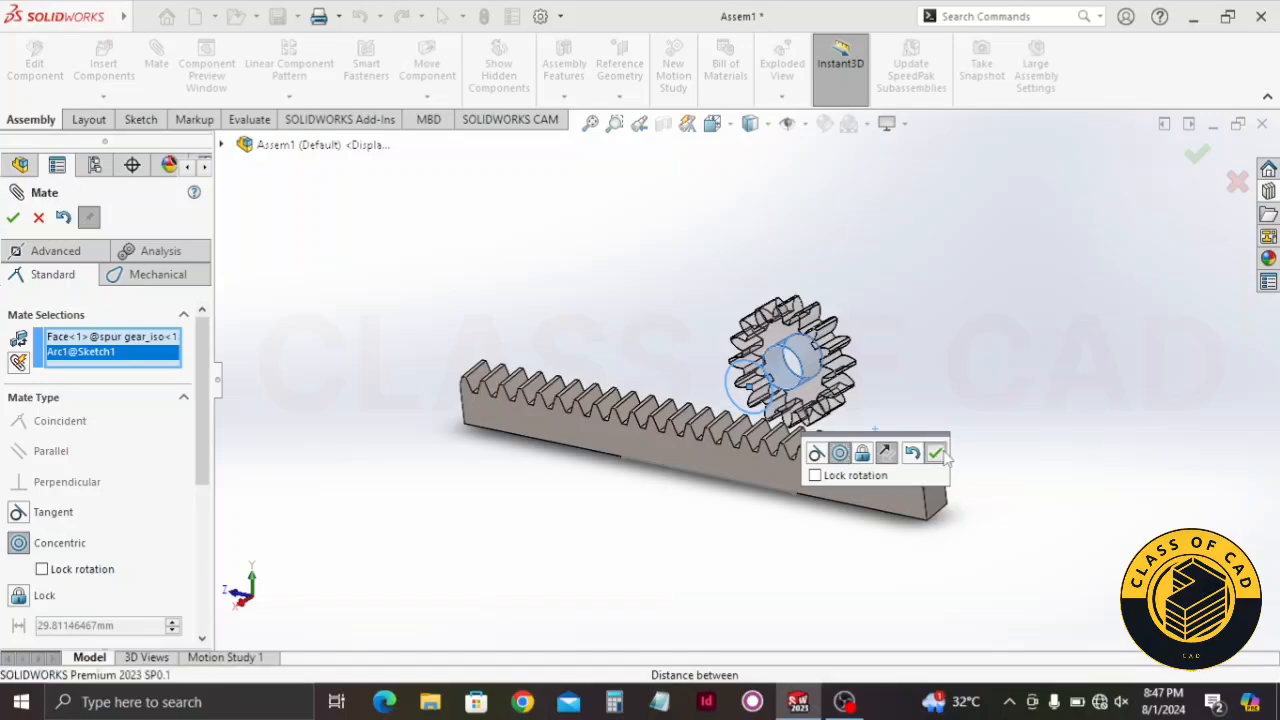
pyautogui.click(936, 453)
# Add a coincident mate between the rack's front face and the spur gear's front face, and finish mating
pyautogui.click(769, 465)
pyautogui.scroll(-3, 774, 379)
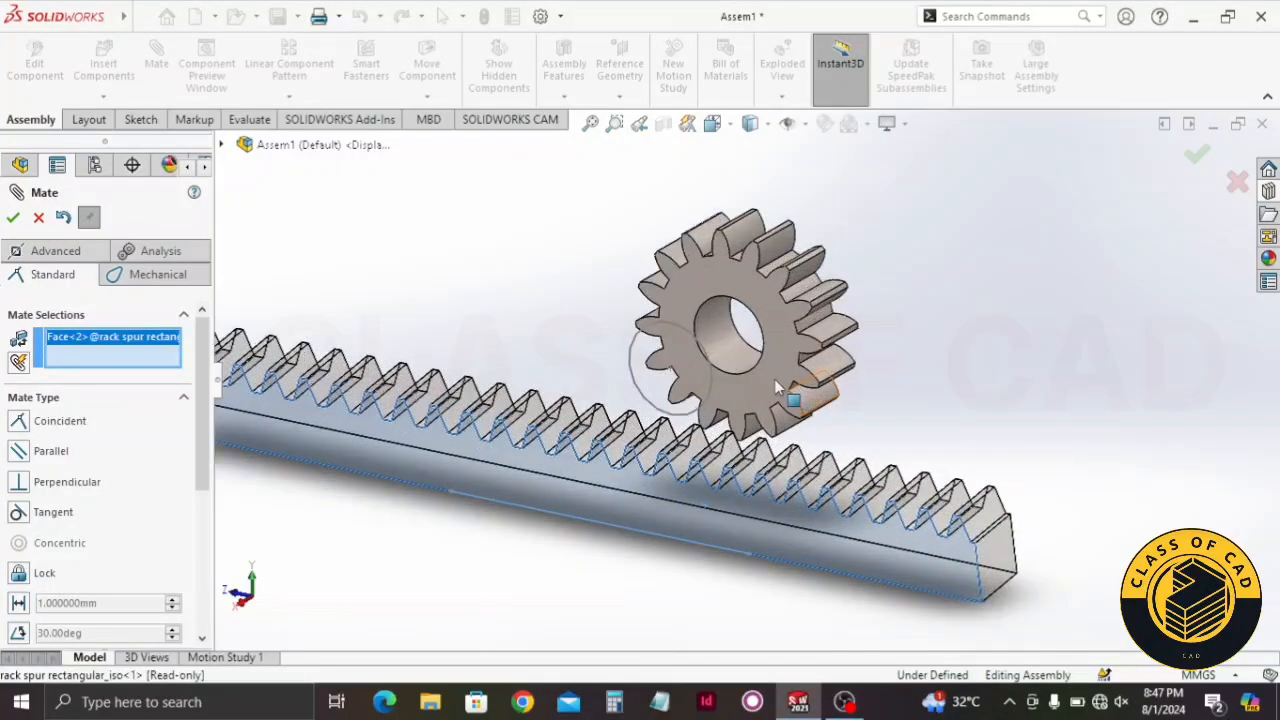
pyautogui.click(771, 376)
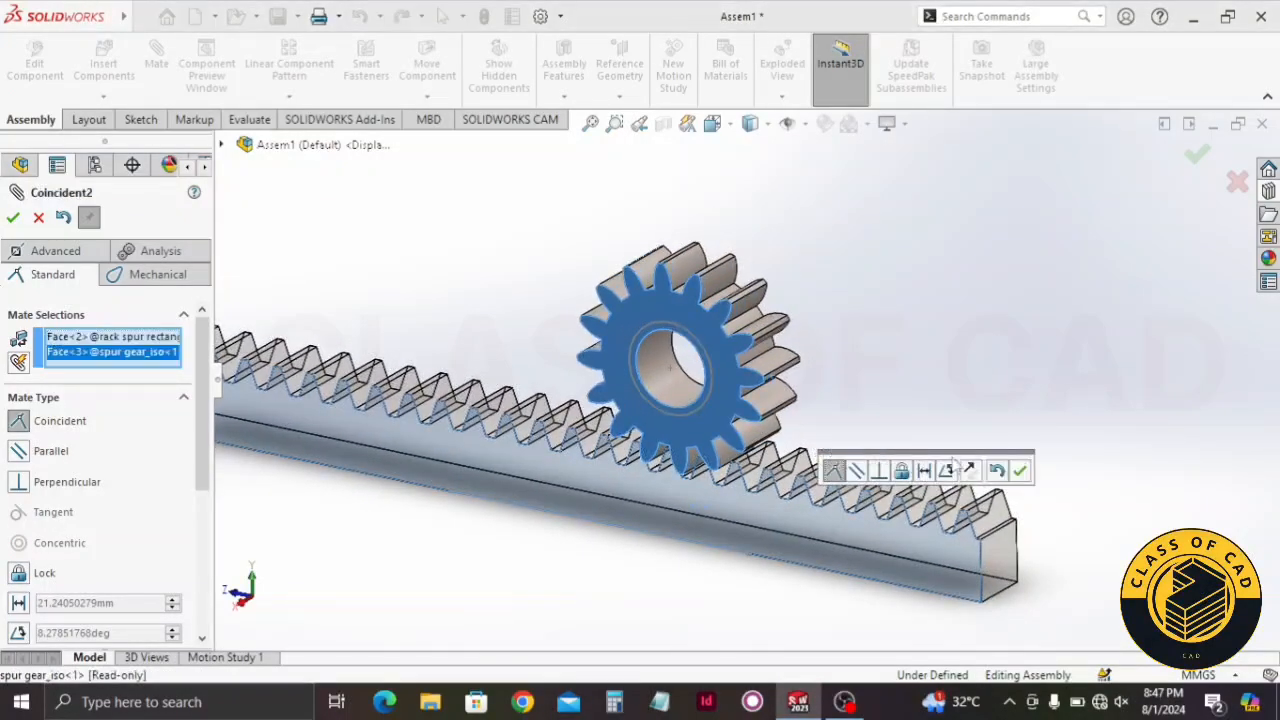
pyautogui.click(1021, 471)
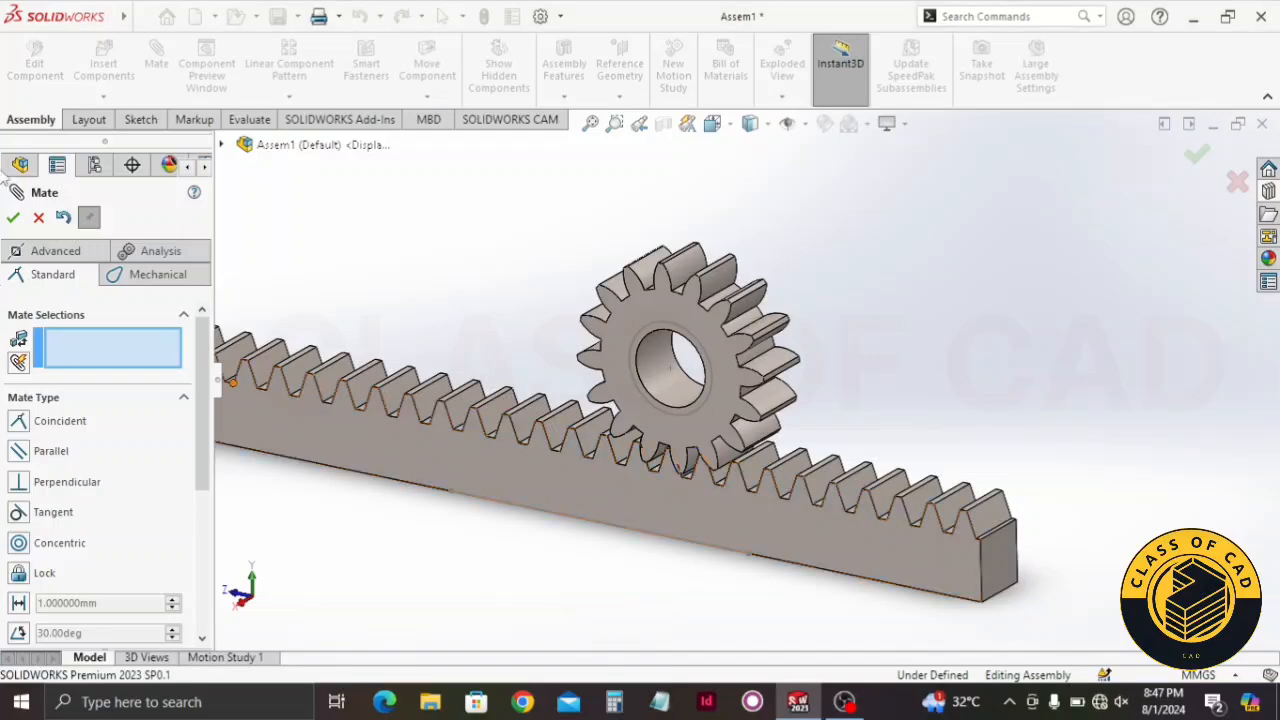
pyautogui.click(14, 219)
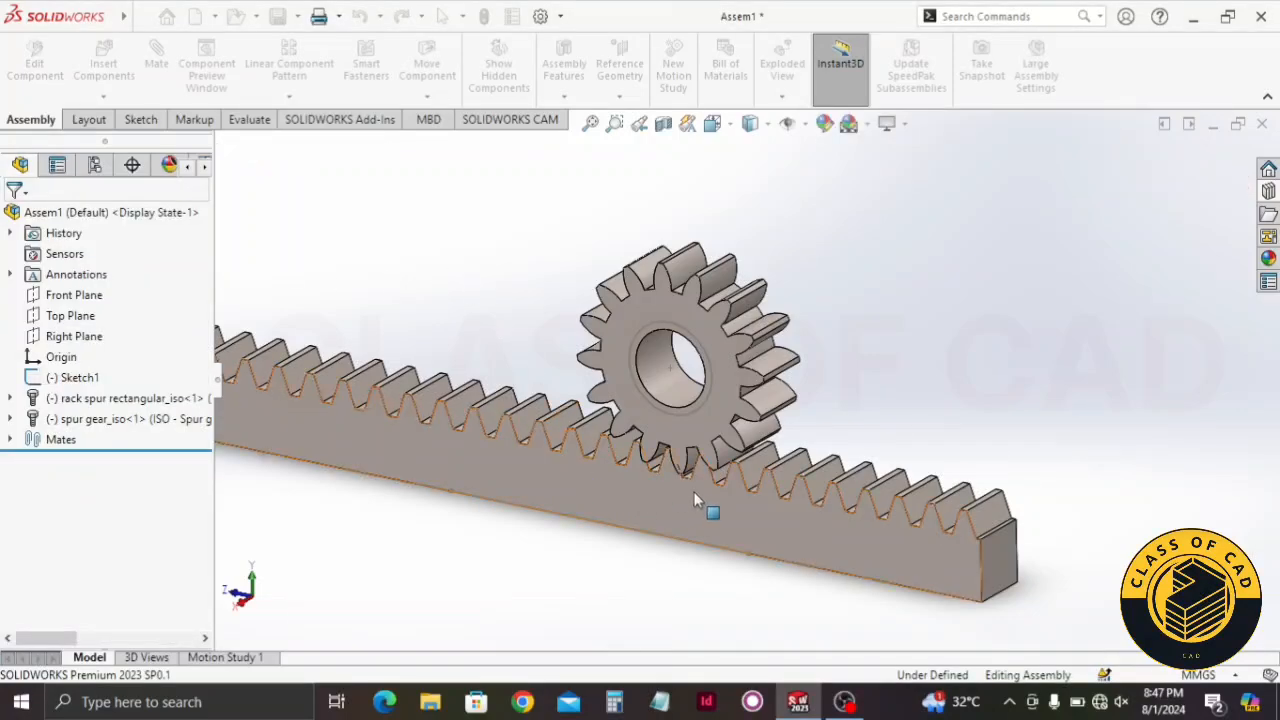
# Slide the rack along its length until the teeth near its end mesh with the spur gear without overlapping
pyautogui.moveTo(697, 490); pyautogui.dragTo(718, 486, button='middle')
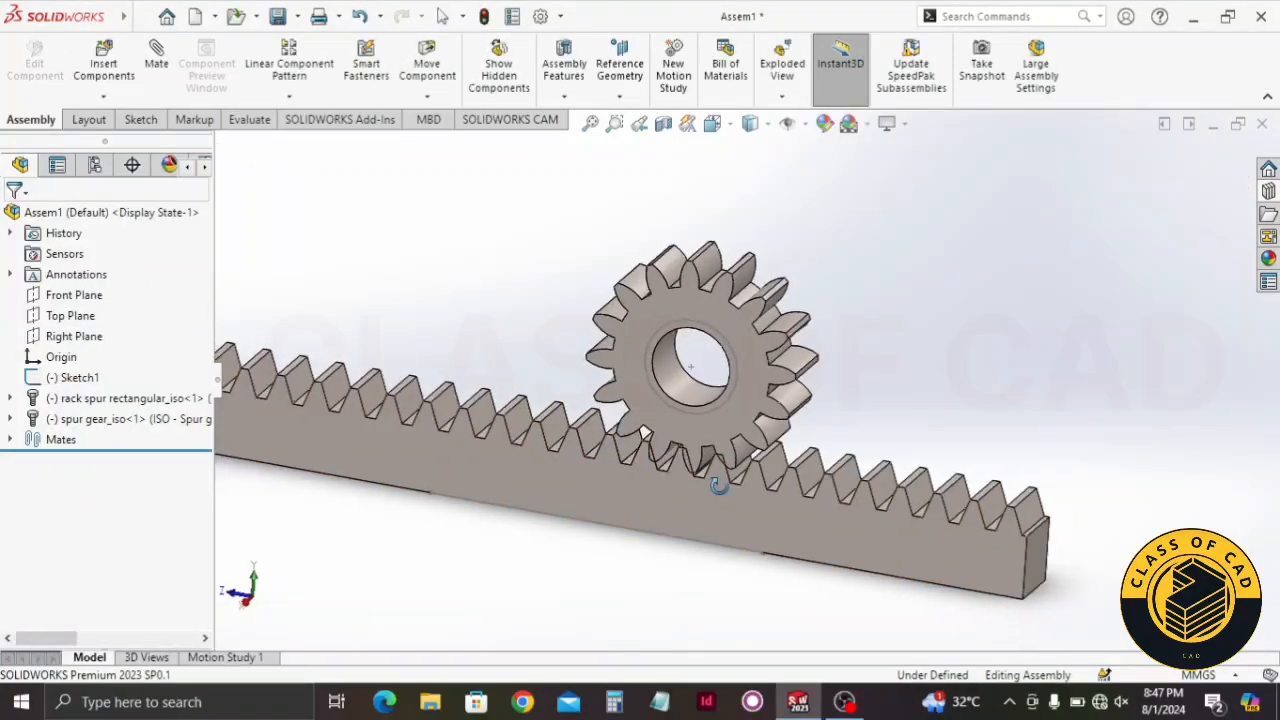
pyautogui.click(712, 123)
pyautogui.click(910, 408)
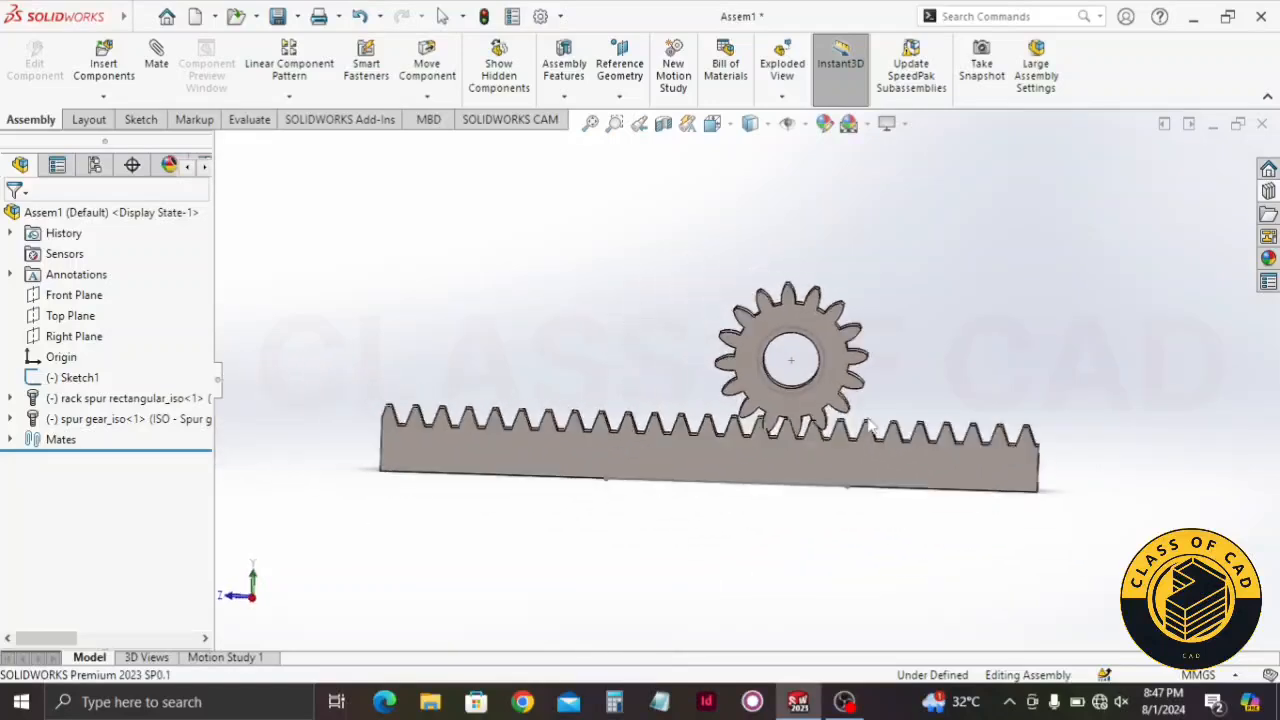
pyautogui.scroll(-2, 950, 420)
pyautogui.click(763, 479)
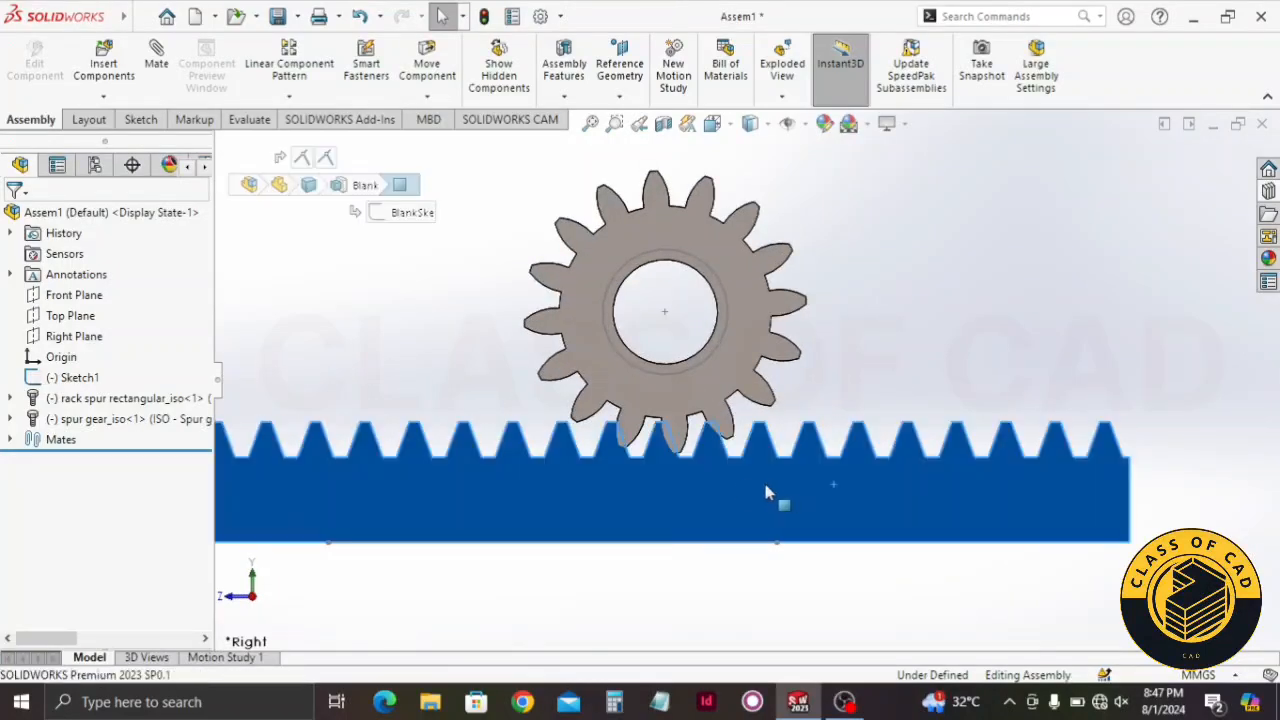
pyautogui.moveTo(763, 479); pyautogui.dragTo(394, 410)
pyautogui.click(882, 471)
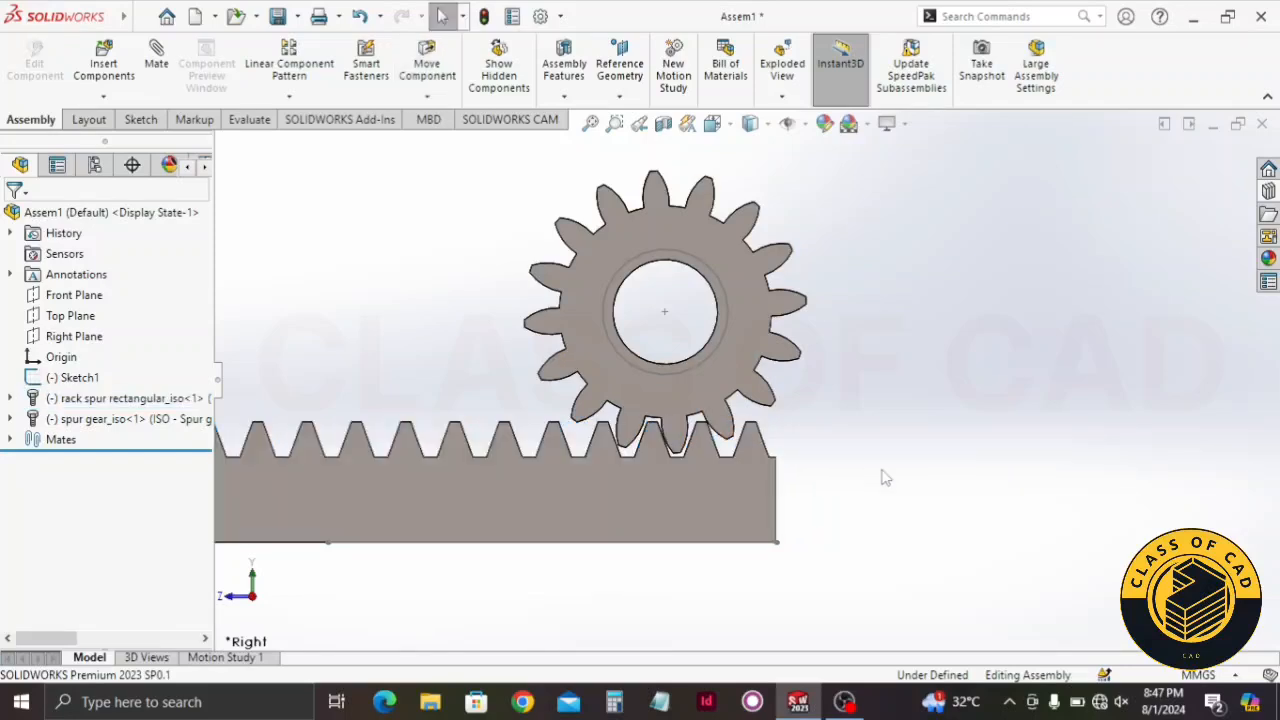
pyautogui.scroll(-5, 655, 428)
pyautogui.scroll(5, 690, 462)
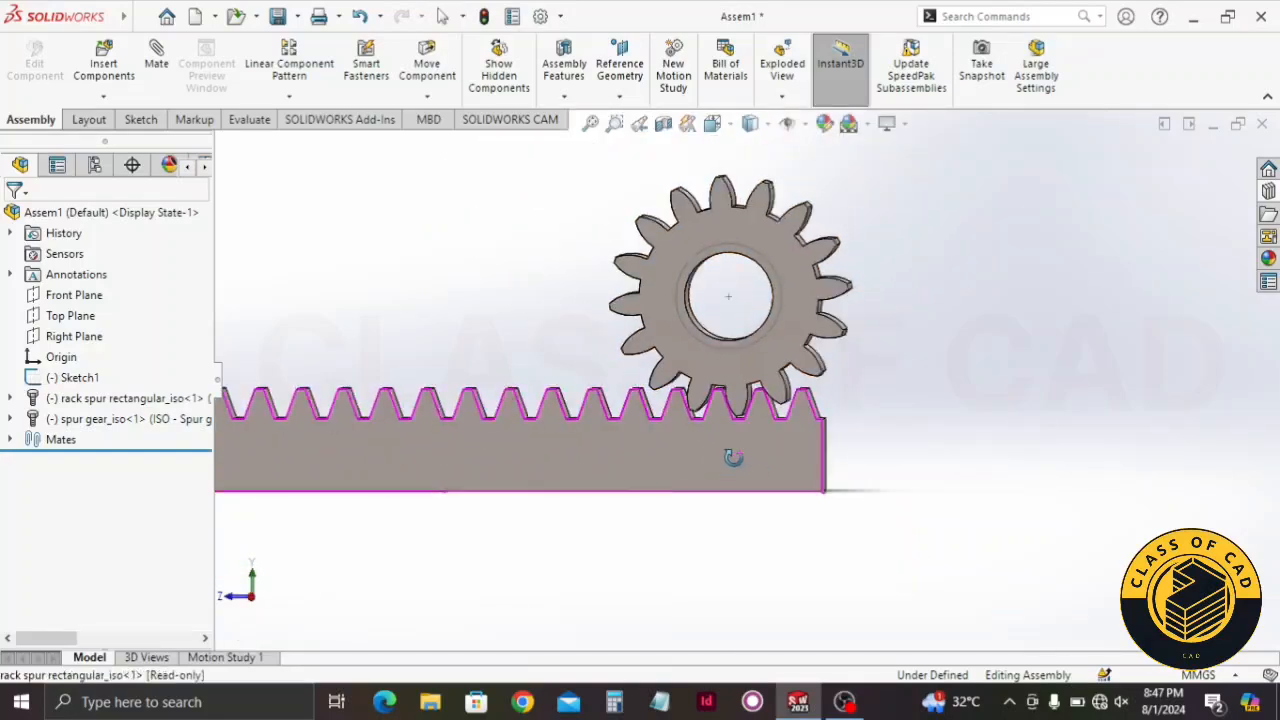
pyautogui.moveTo(734, 457); pyautogui.dragTo(591, 417, button='middle')
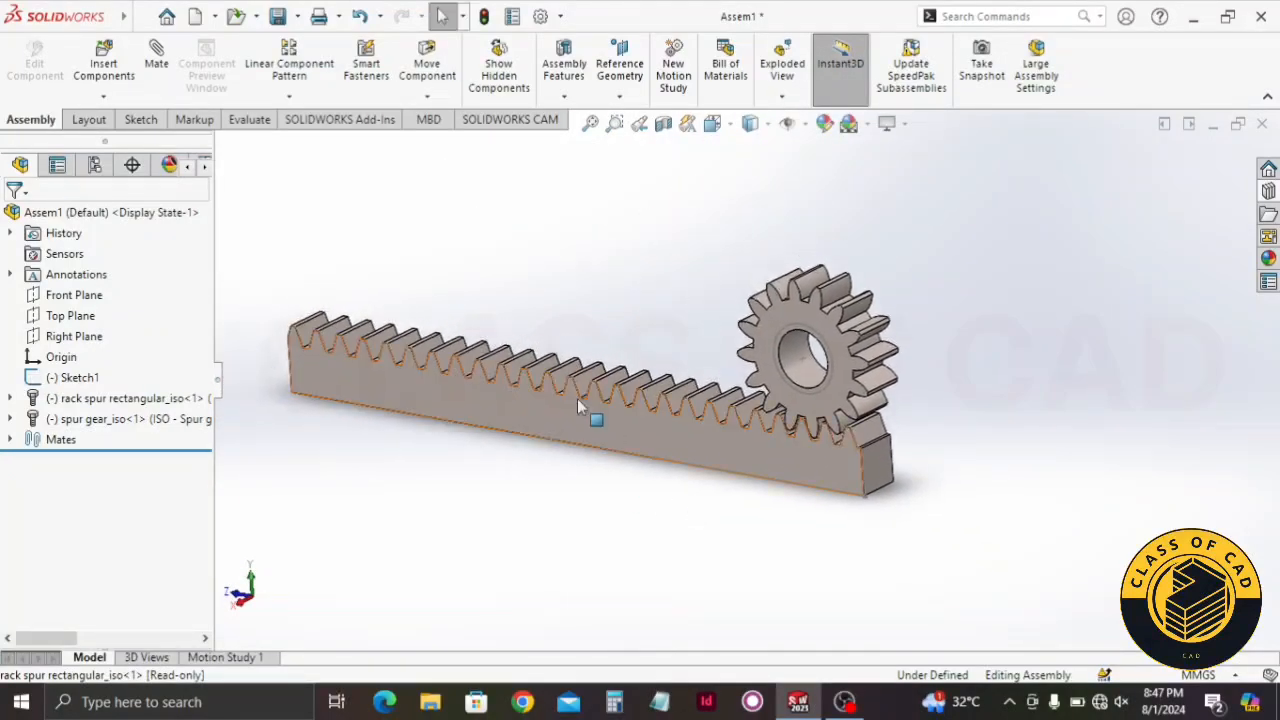
# Run interference detection on the whole assembly
pyautogui.click(249, 121)
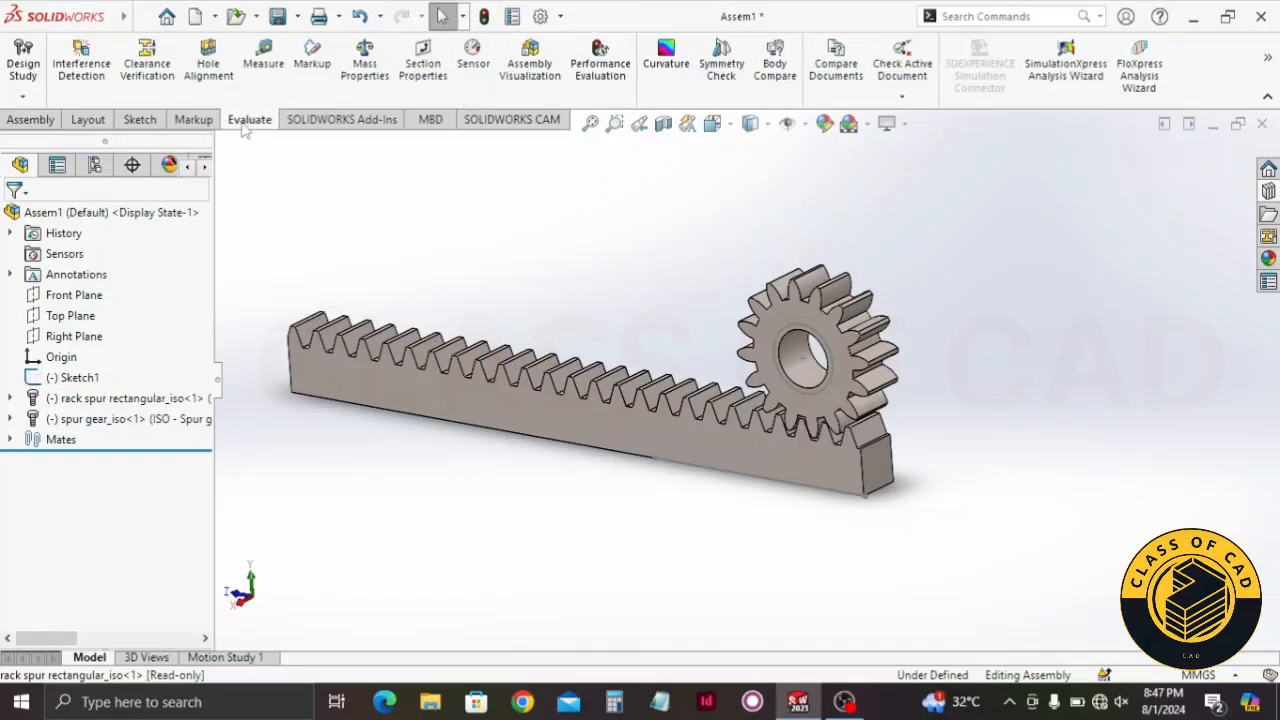
pyautogui.click(98, 87)
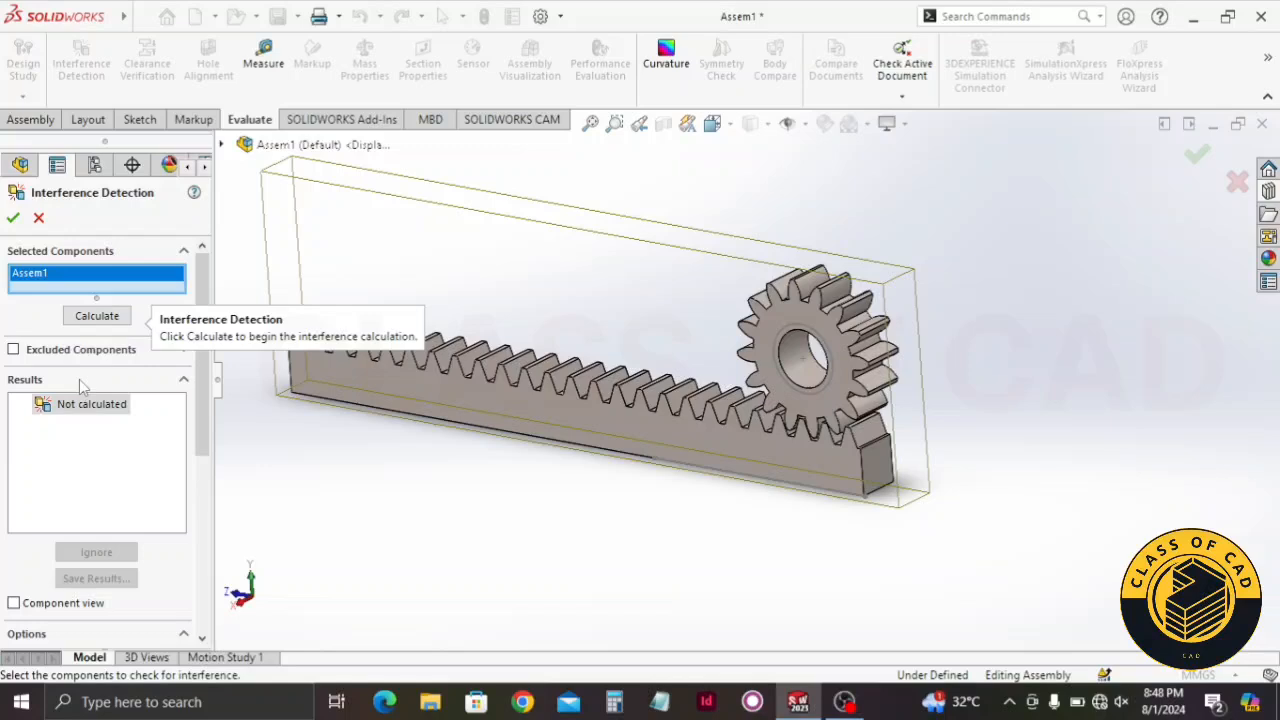
pyautogui.click(104, 316)
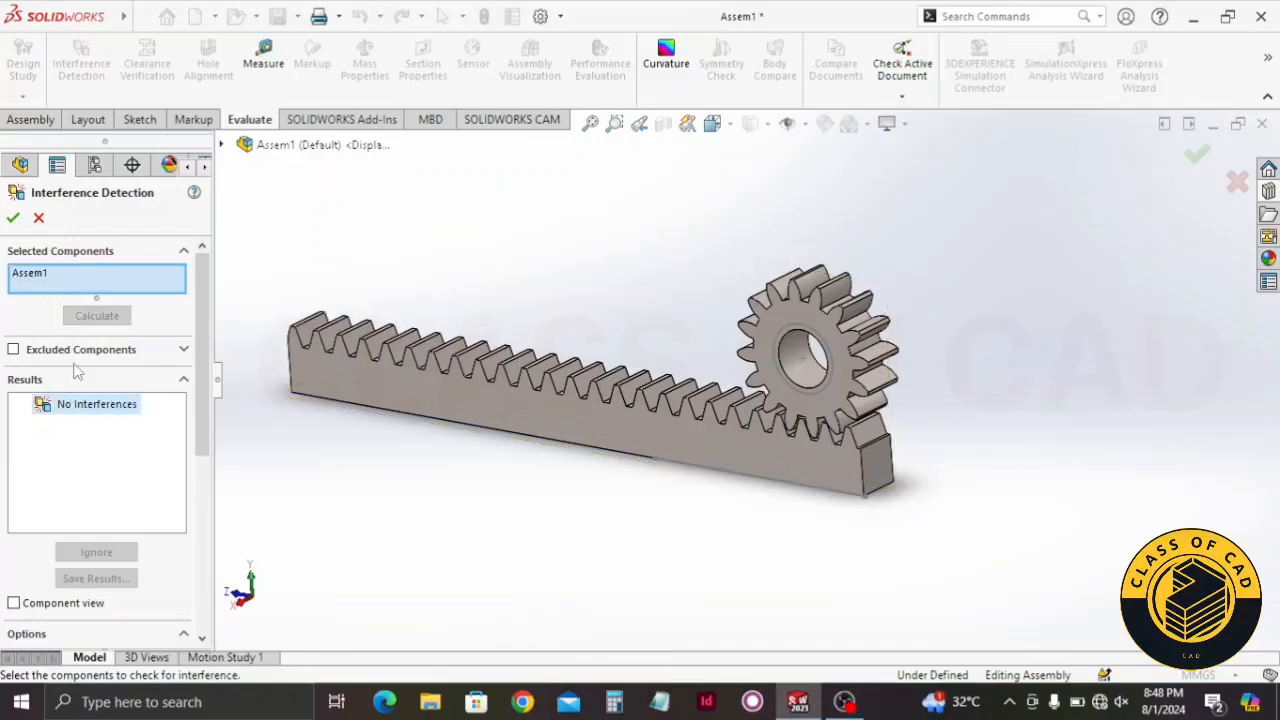
pyautogui.click(13, 218)
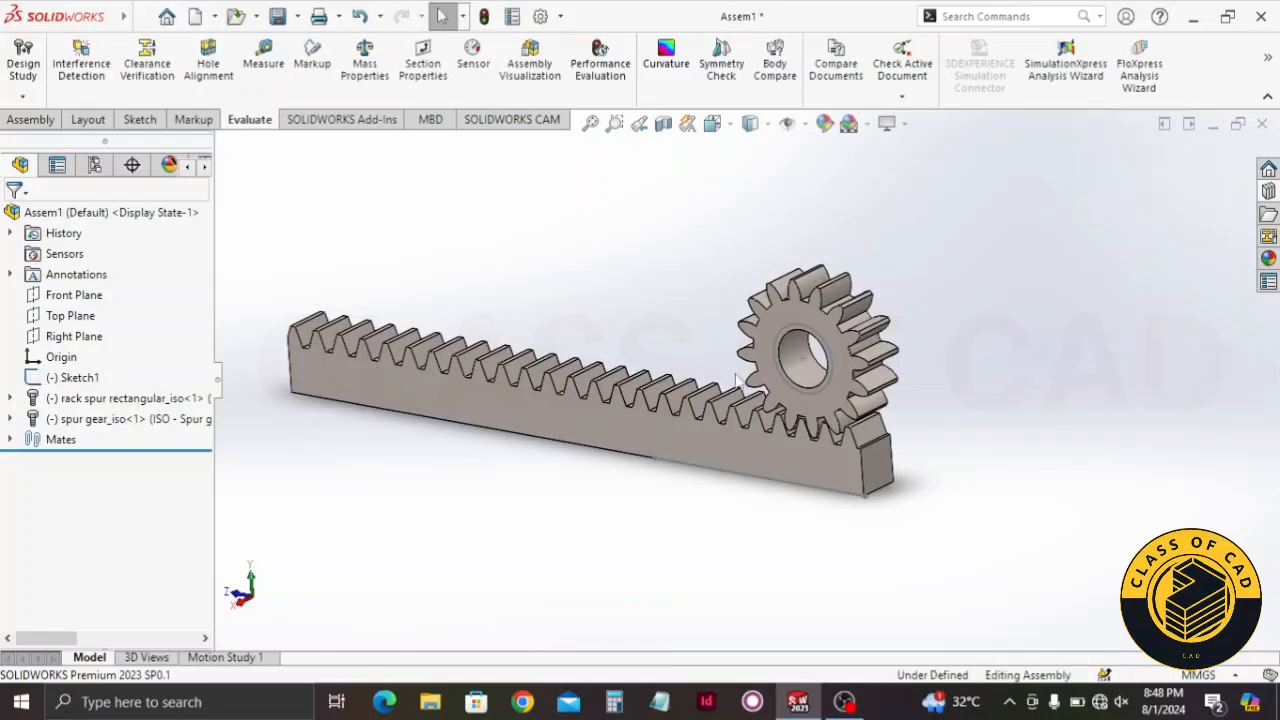
# Start a Rack Pinion mechanical mate with the rack's lower front edge as the rack selection
pyautogui.moveTo(806, 502); pyautogui.dragTo(862, 440, button='middle')
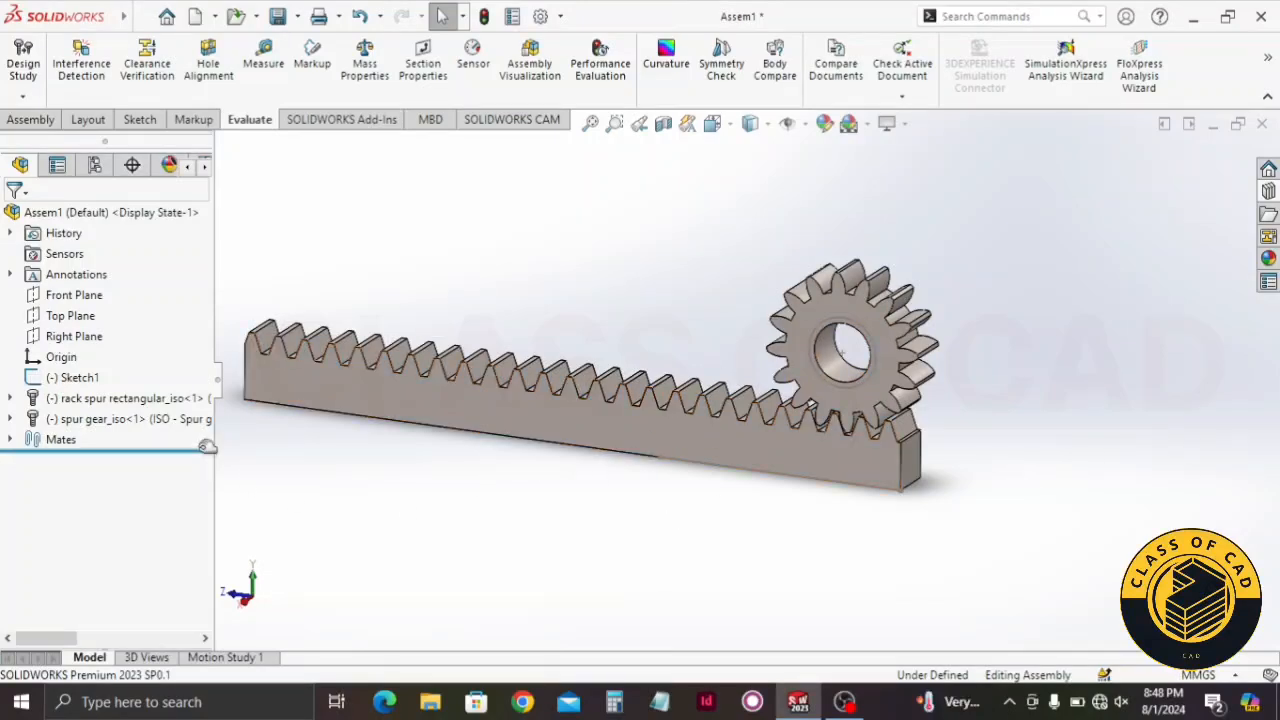
pyautogui.click(31, 119)
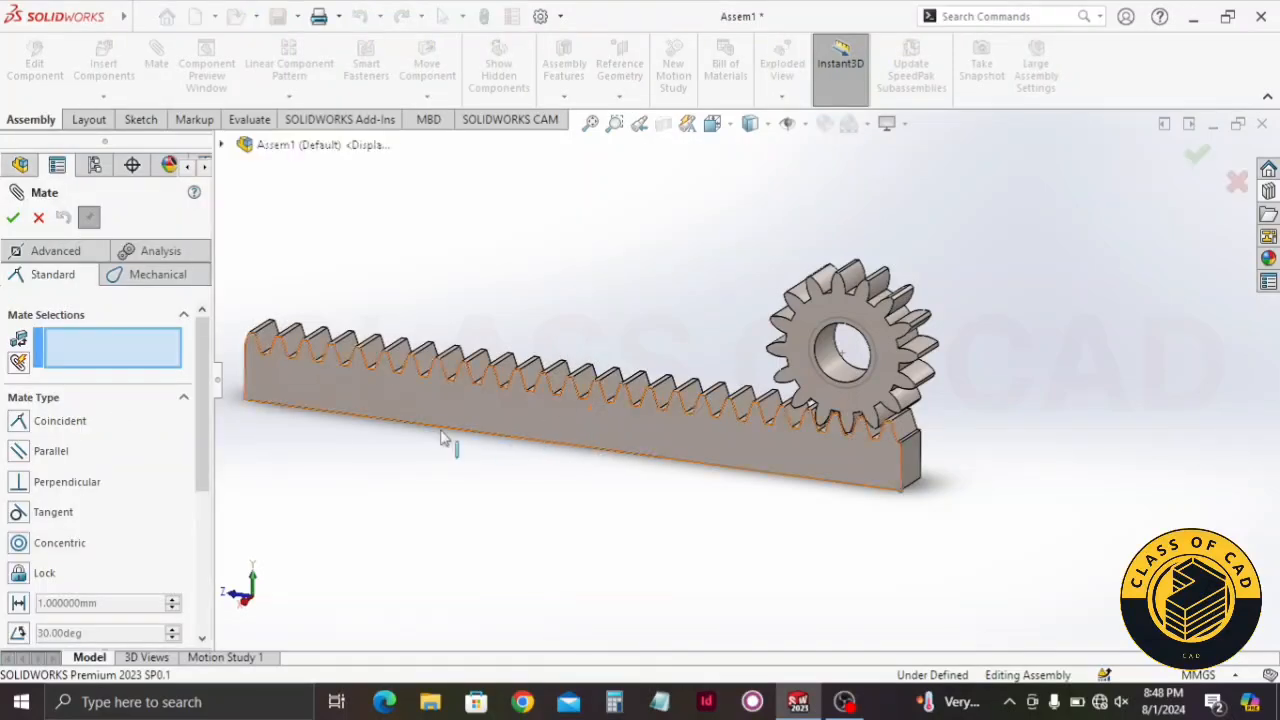
pyautogui.click(155, 277)
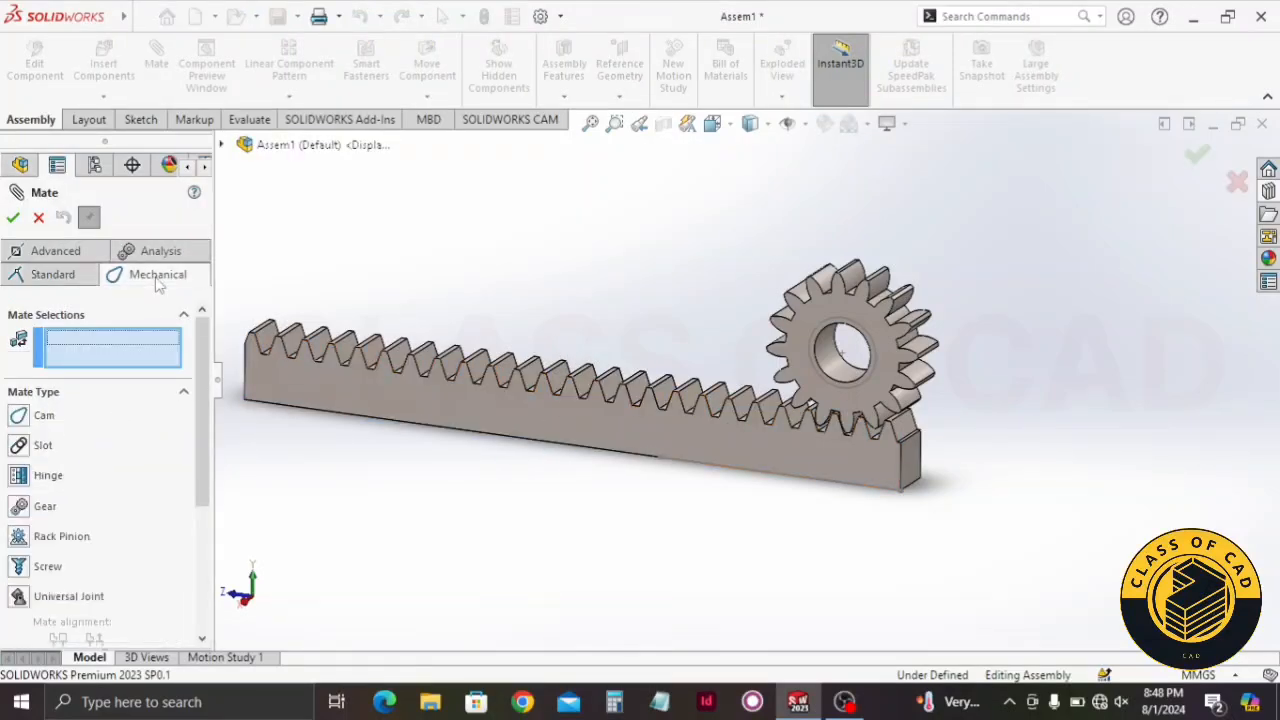
pyautogui.click(19, 537)
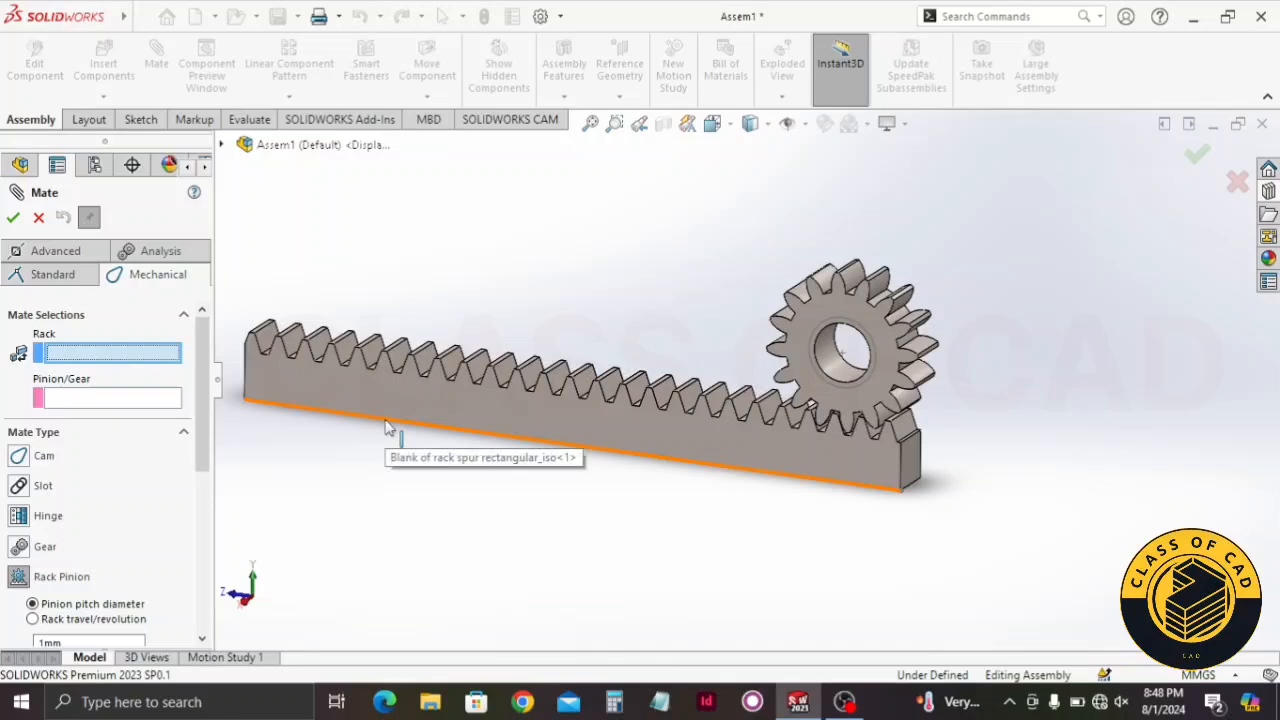
pyautogui.click(388, 427)
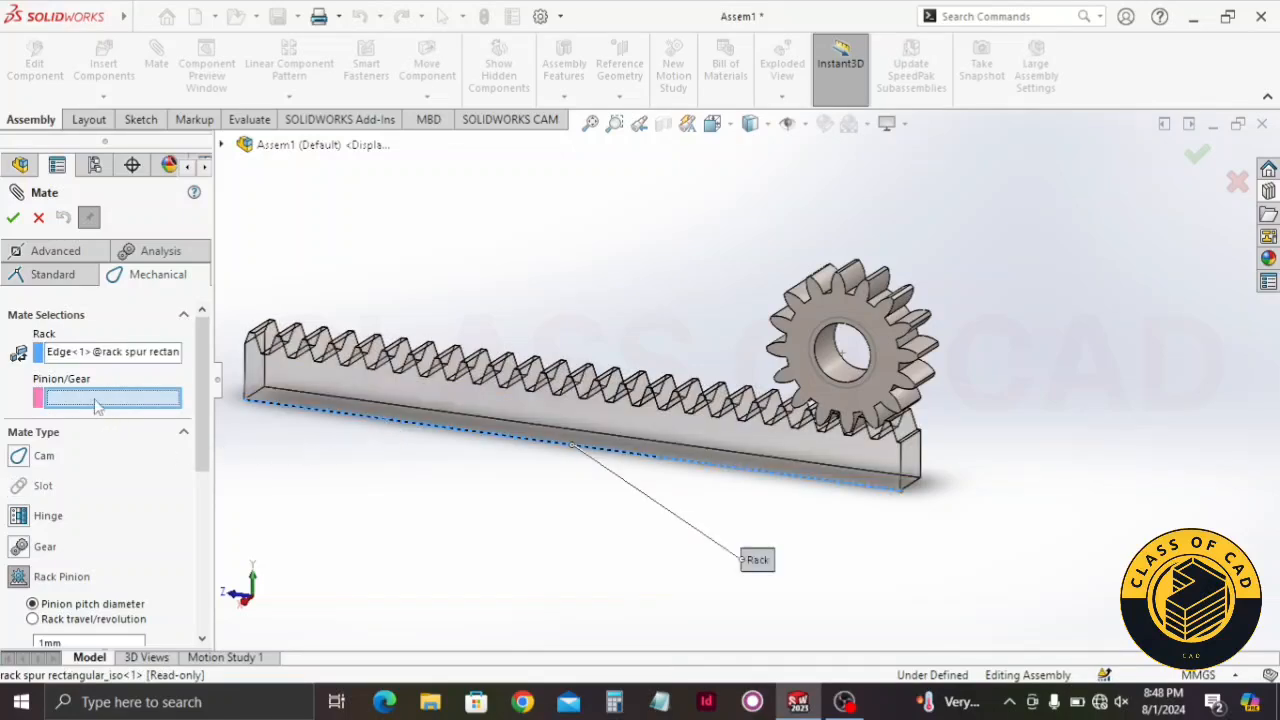
# Show the TooCutSke sketch under the spur gear's ToothCut feature
pyautogui.click(220, 144)
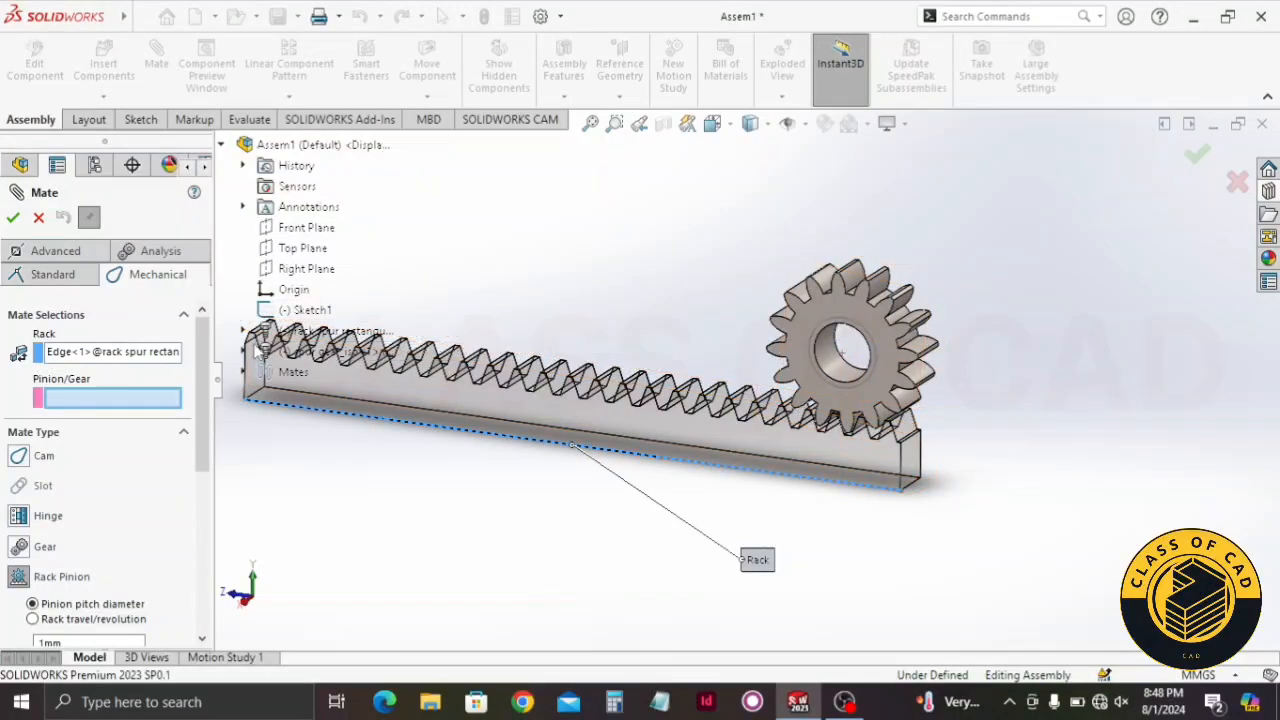
pyautogui.click(243, 351)
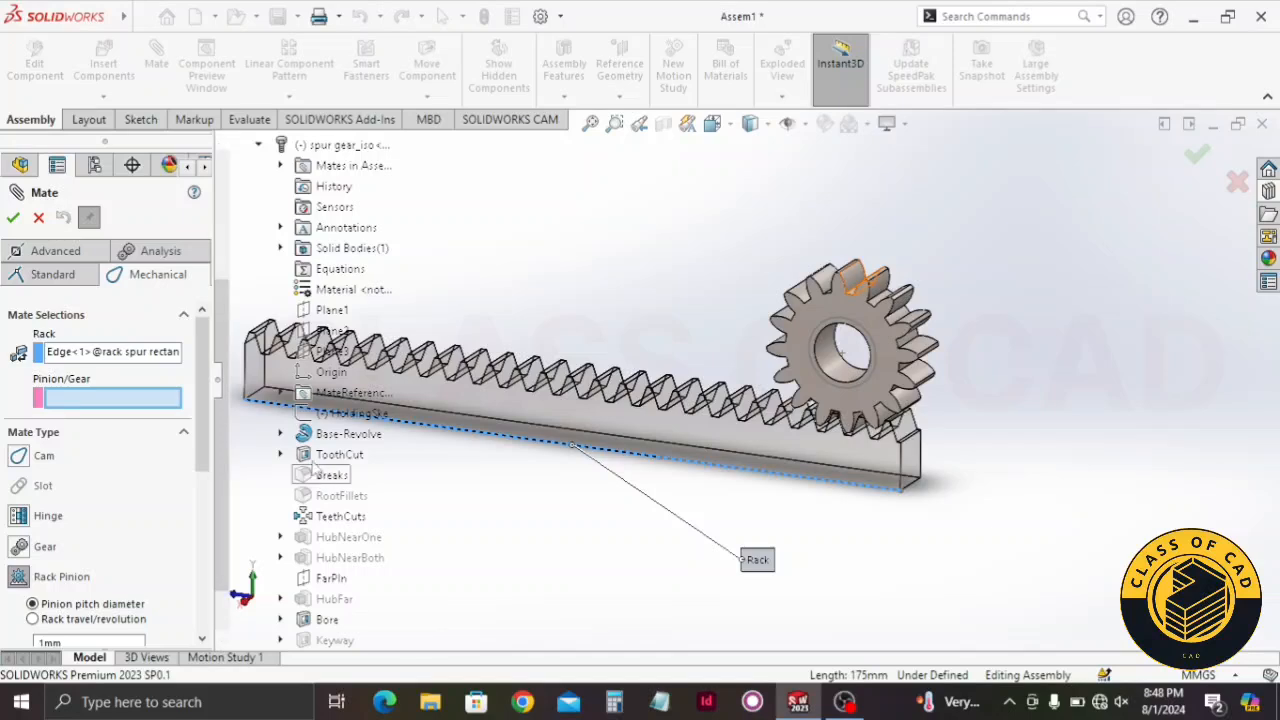
pyautogui.click(281, 455)
pyautogui.rightClick(326, 478)
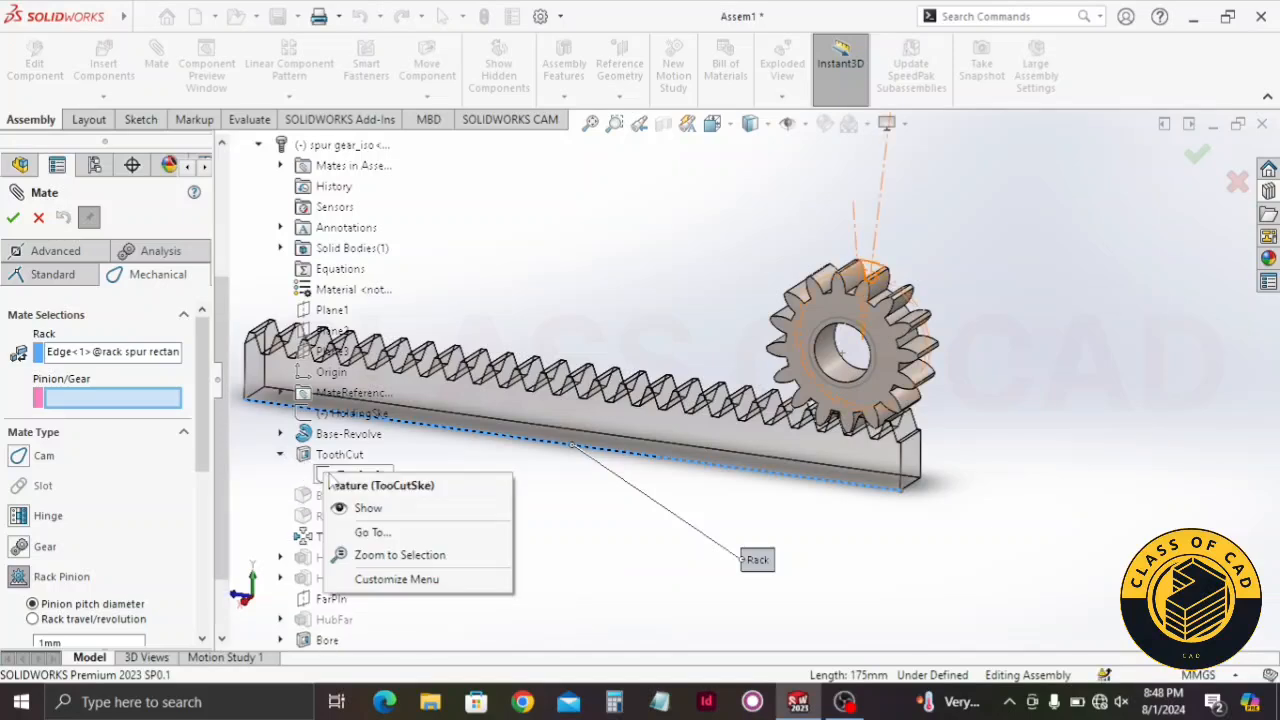
pyautogui.click(368, 508)
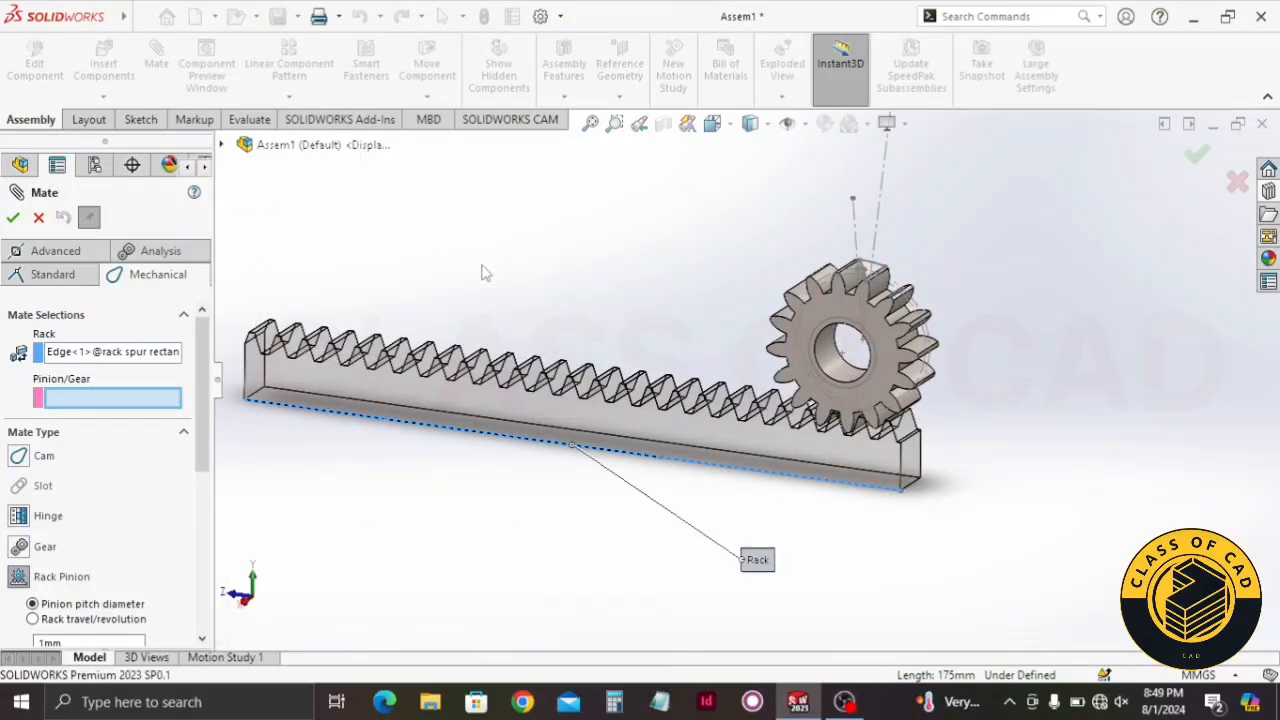
# Use the 36 mm pitch circle of the spur gear's tooth-cut sketch as the pinion and apply the rack pinion mate
pyautogui.scroll(-3, 901, 283)
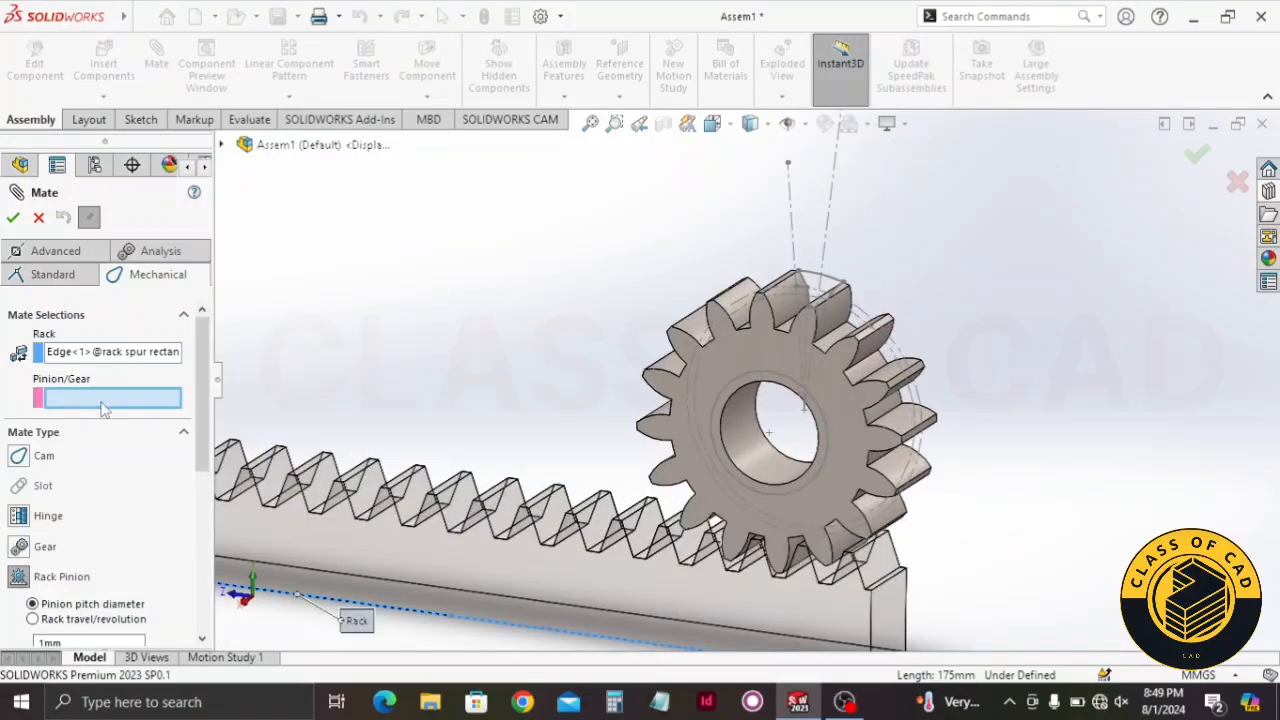
pyautogui.scroll(-3, 855, 325)
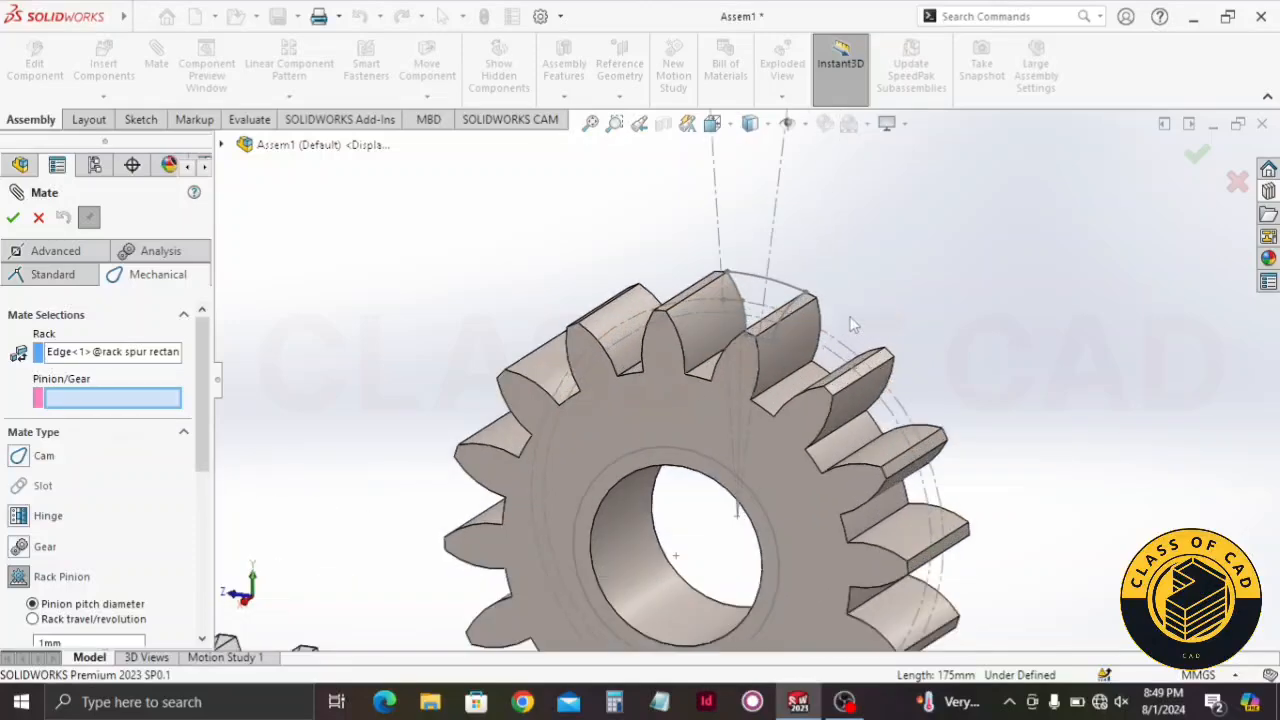
pyautogui.click(845, 352)
pyautogui.scroll(3, 695, 470)
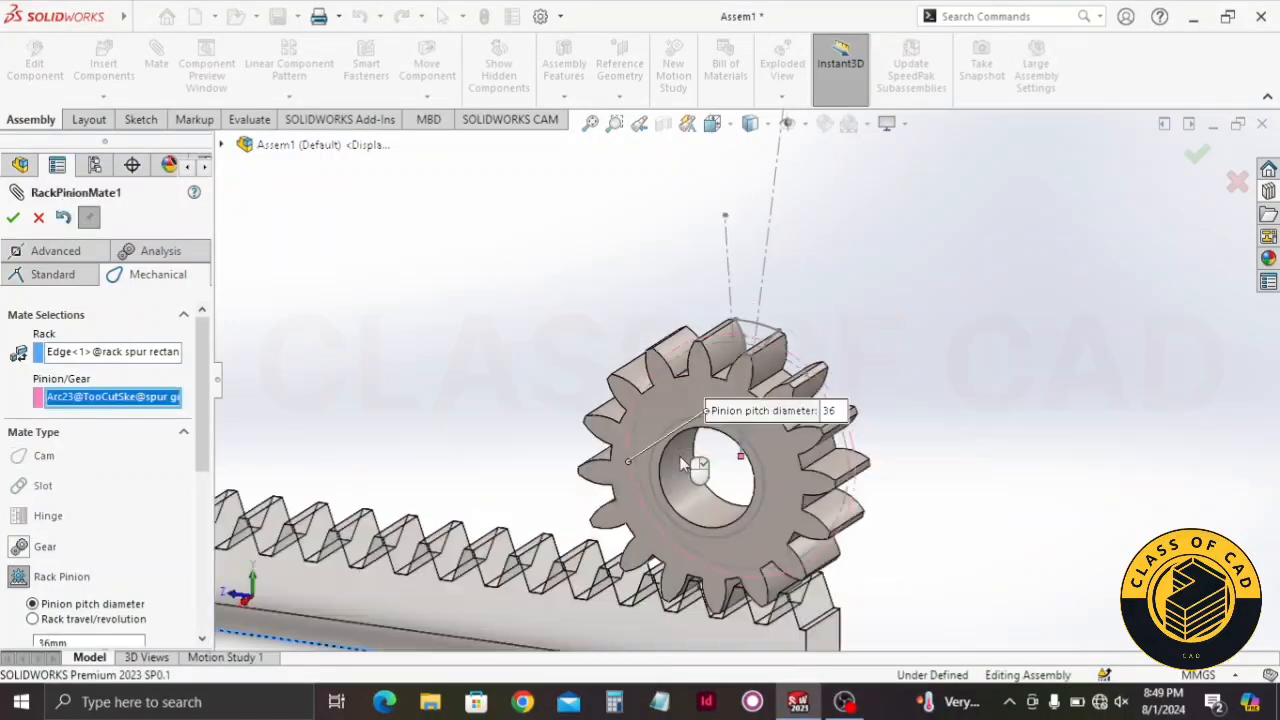
pyautogui.scroll(2, 515, 529)
pyautogui.keyDown('ctrl'); pyautogui.moveTo(515, 529); pyautogui.dragTo(668, 427, button='middle'); pyautogui.keyUp('ctrl')
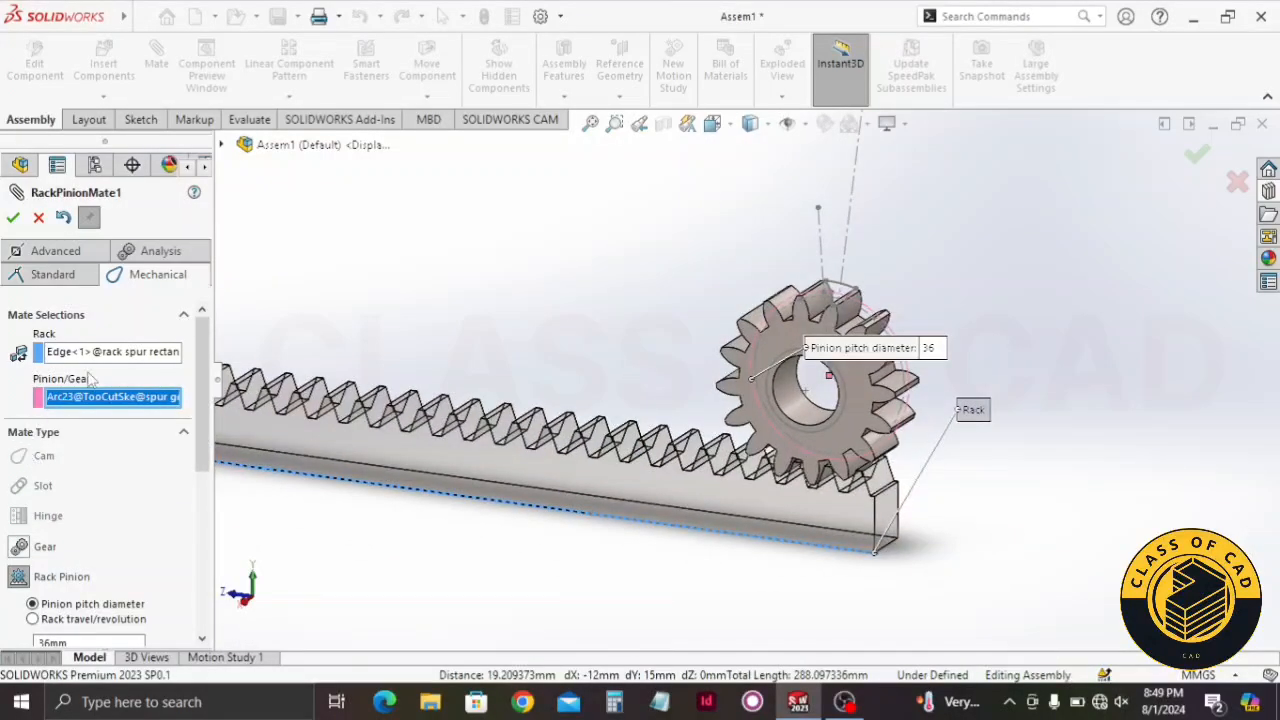
pyautogui.moveTo(200, 418); pyautogui.dragTo(215, 449)
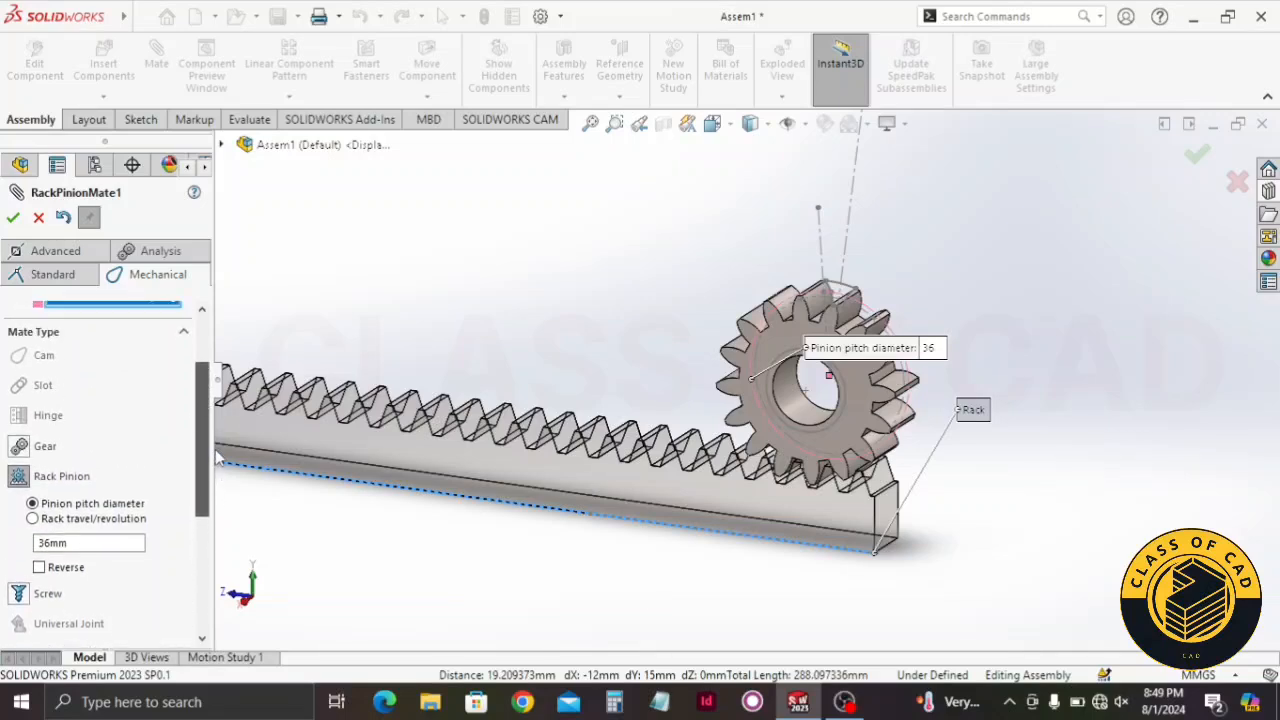
pyautogui.click(12, 218)
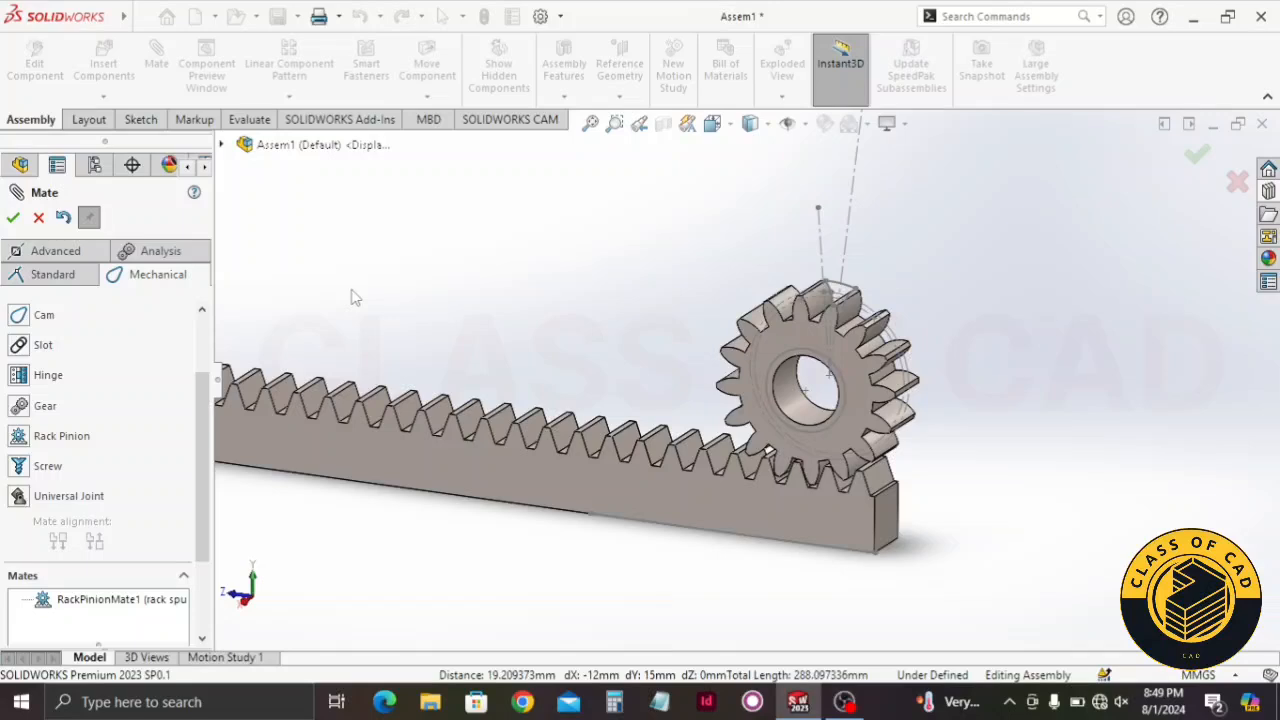
pyautogui.click(12, 219)
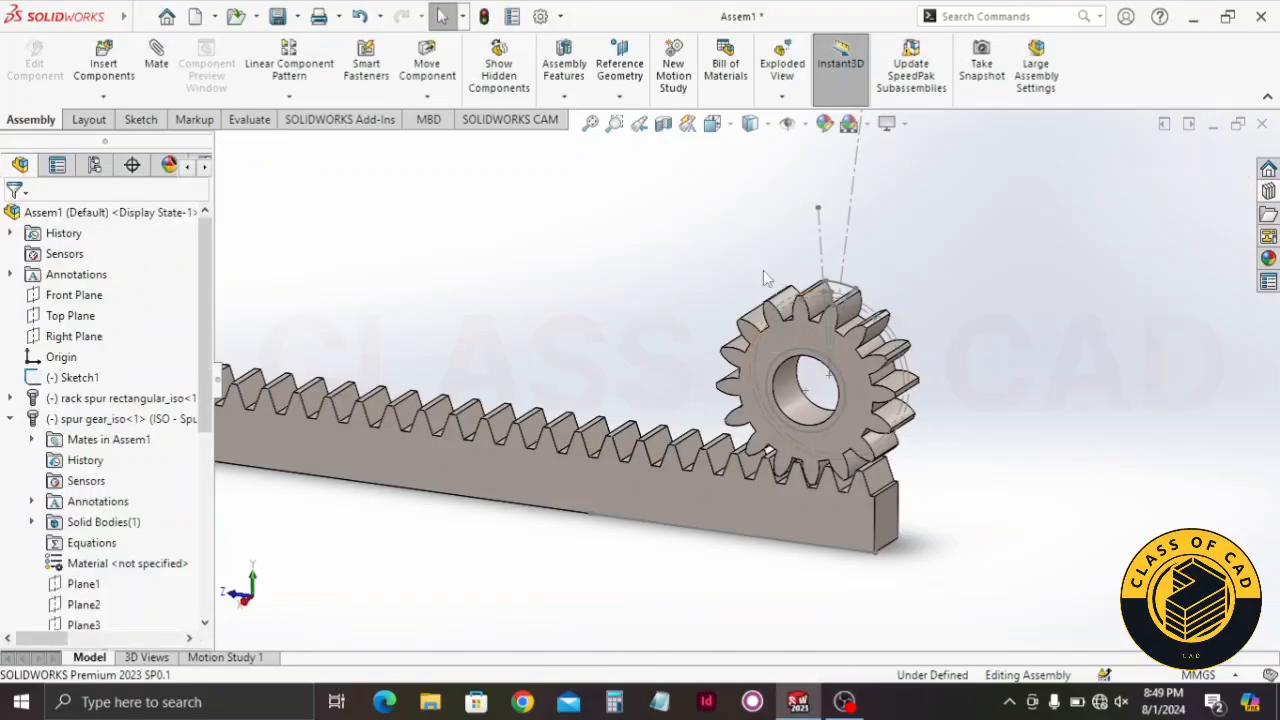
# Hide the spur gear's tooth-cut sketch
pyautogui.click(895, 339)
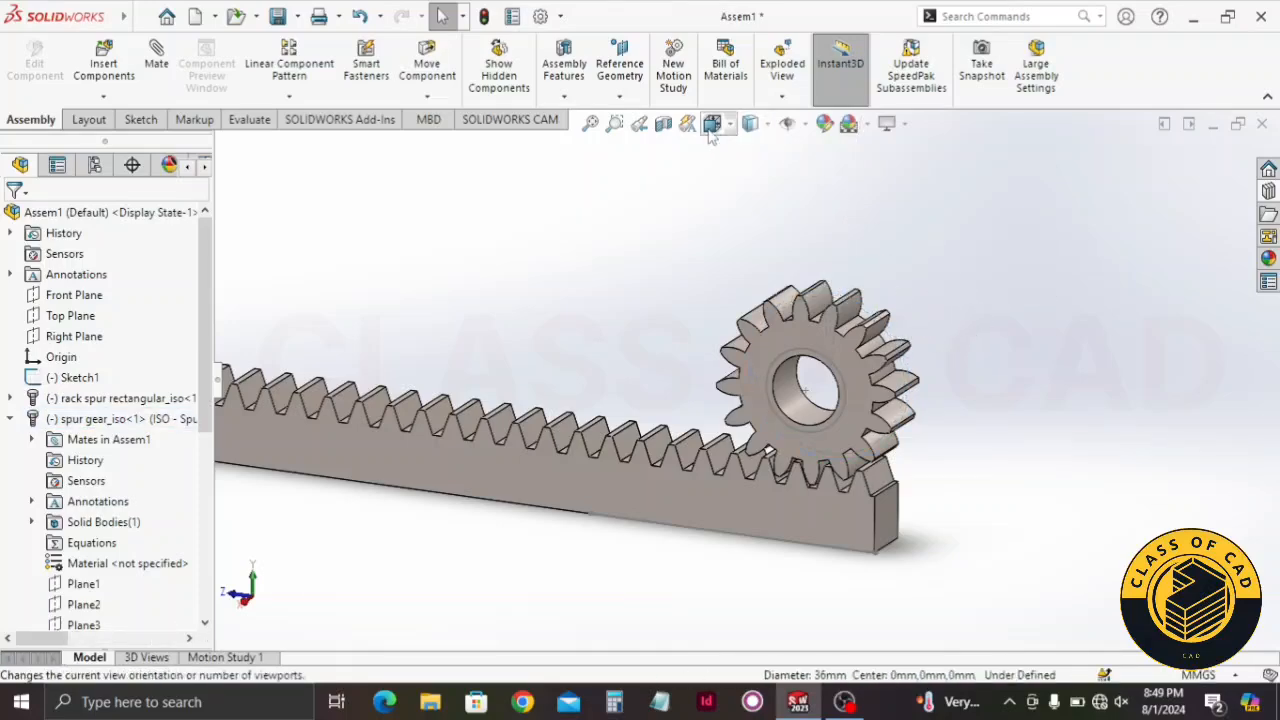
pyautogui.click(751, 123)
pyautogui.click(524, 530)
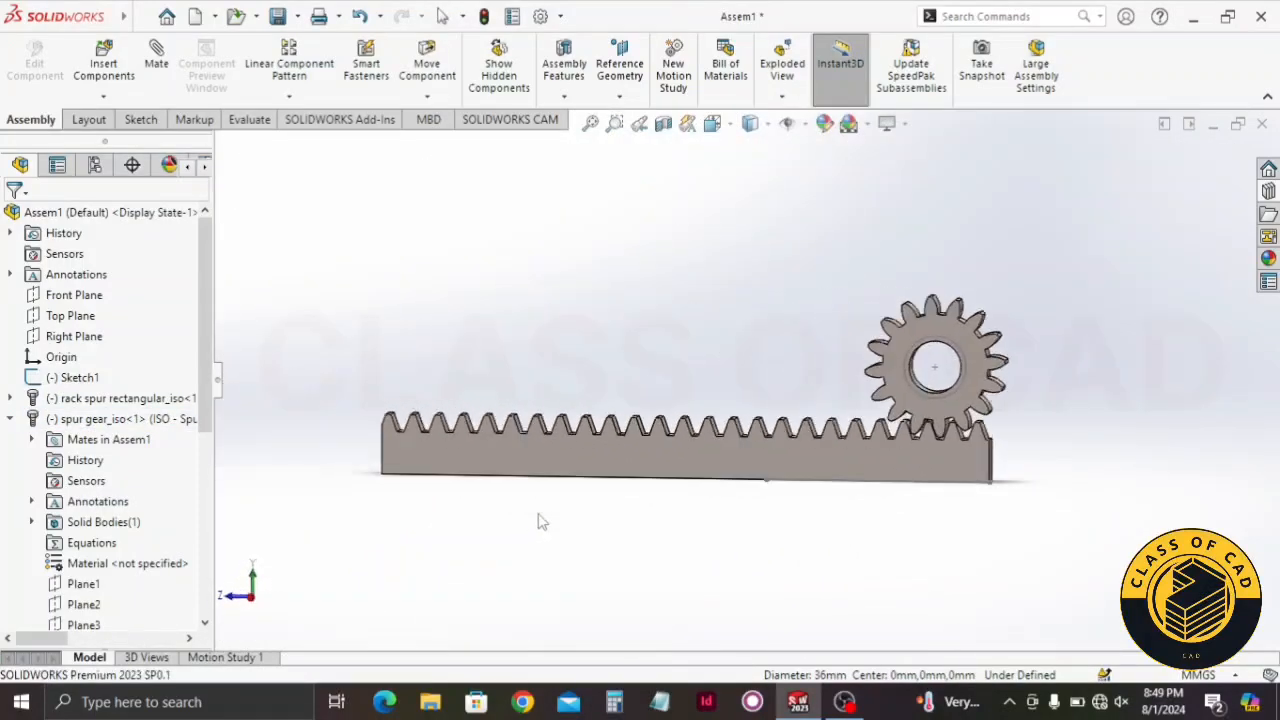
# Slide the rack lengthwise past the spur gear to test the rack-and-pinion motion
pyautogui.press('Escape')
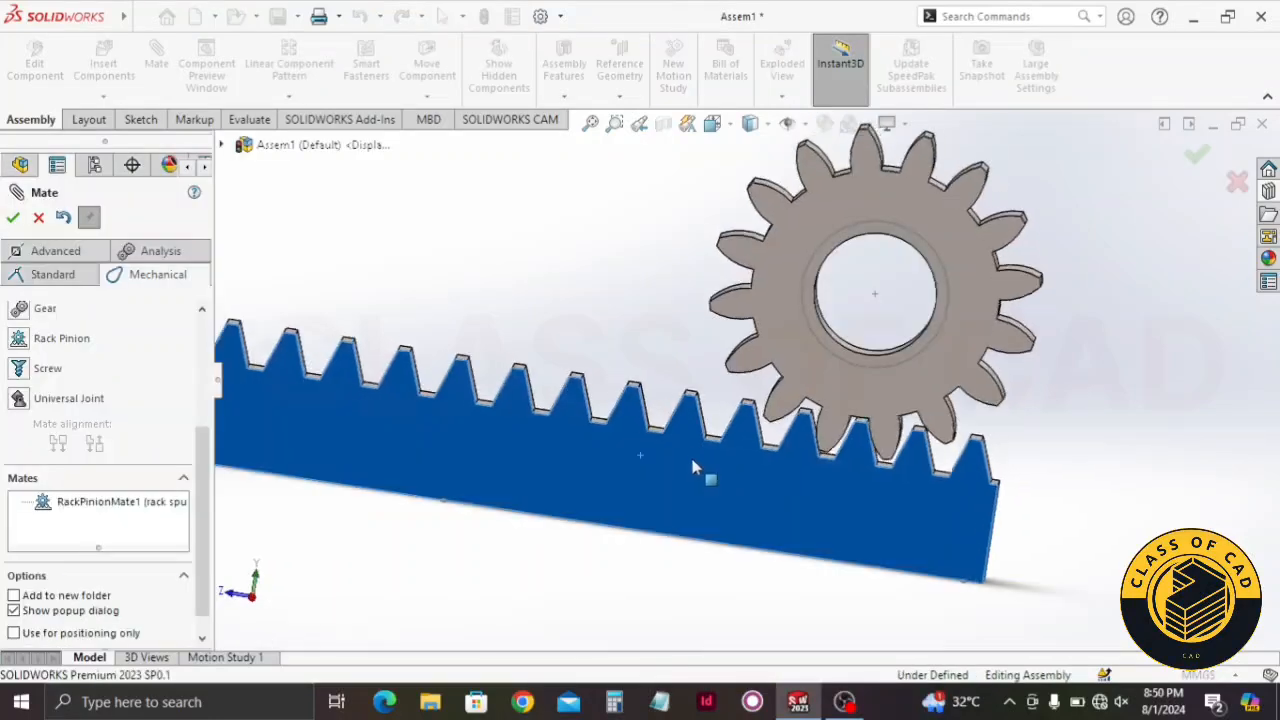
pyautogui.moveTo(697, 467); pyautogui.dragTo(808, 472)
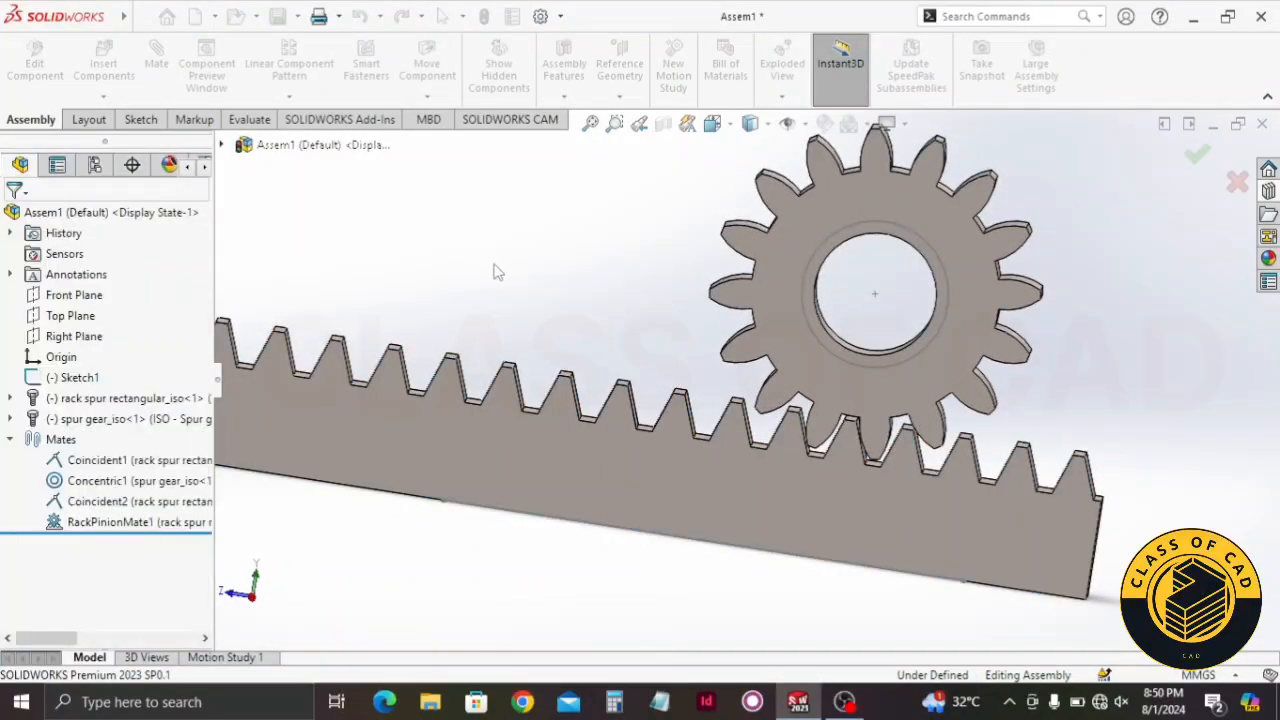
pyautogui.scroll(1, 574, 573)
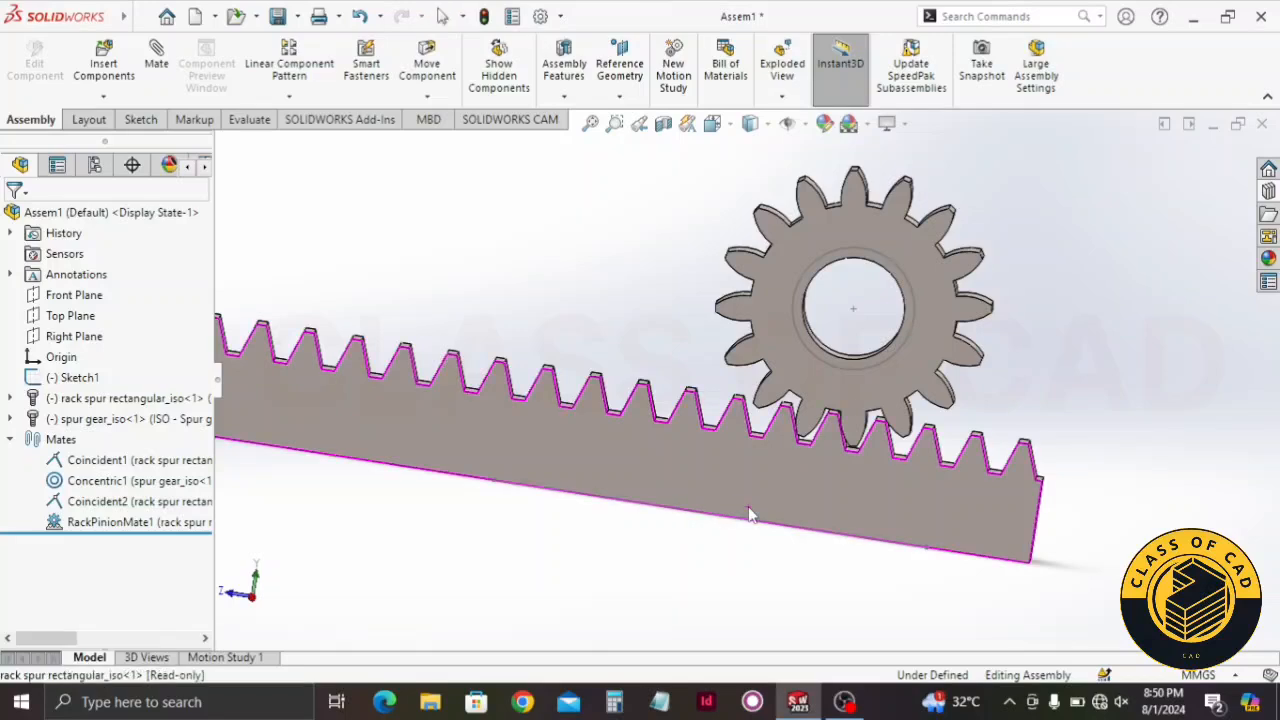
# Show the assembly in isometric view and slide the rack until the spur gear sits near its far end
pyautogui.moveTo(751, 514); pyautogui.dragTo(390, 511, button='middle')
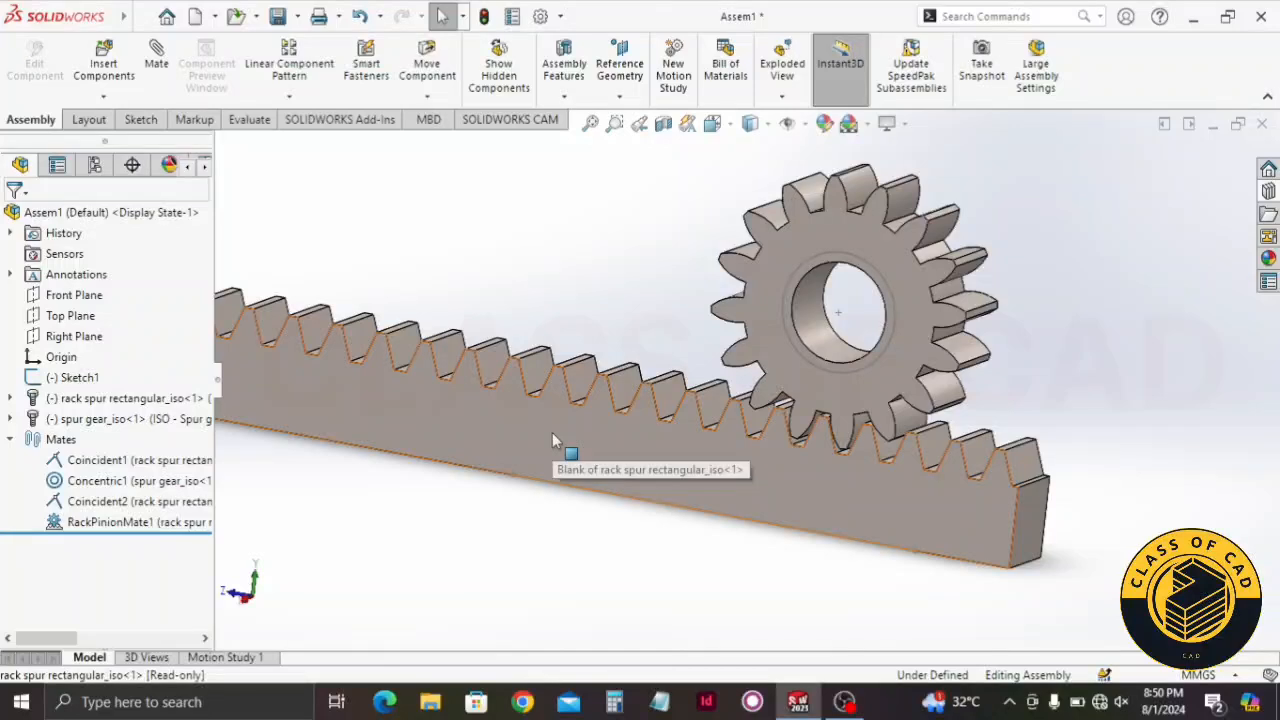
pyautogui.scroll(2, 597, 448)
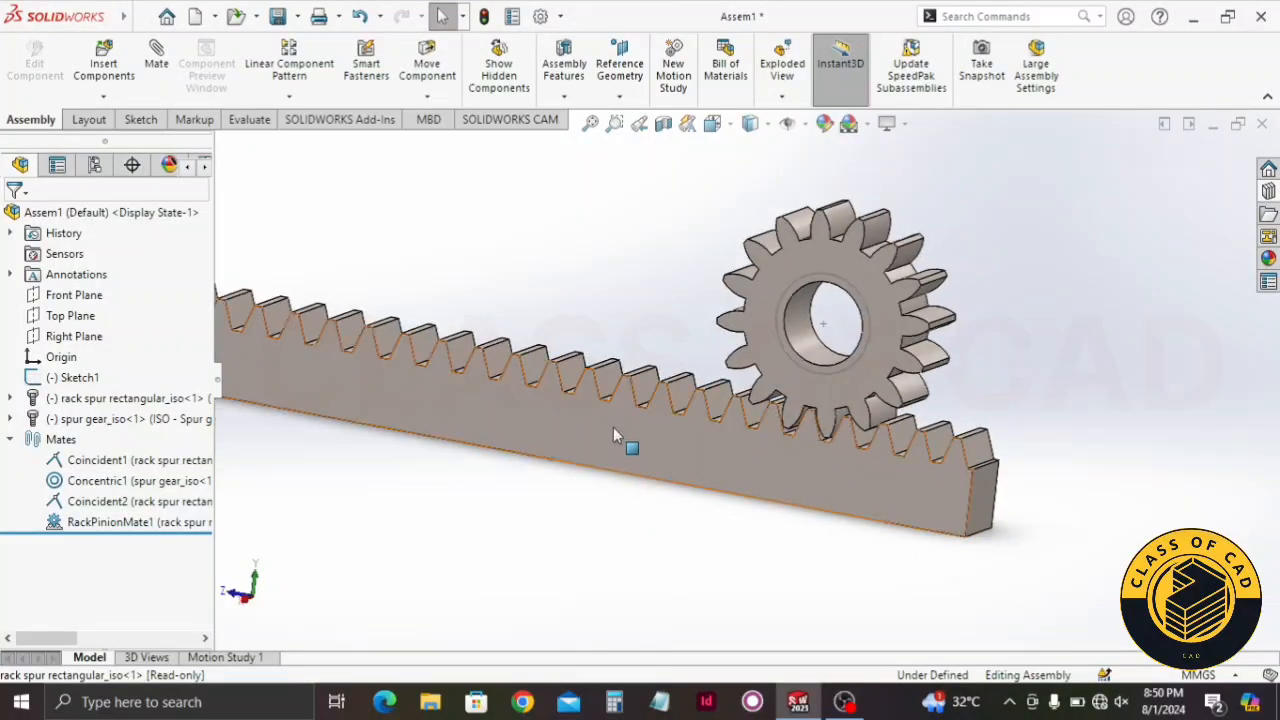
pyautogui.moveTo(589, 430); pyautogui.dragTo(744, 487)
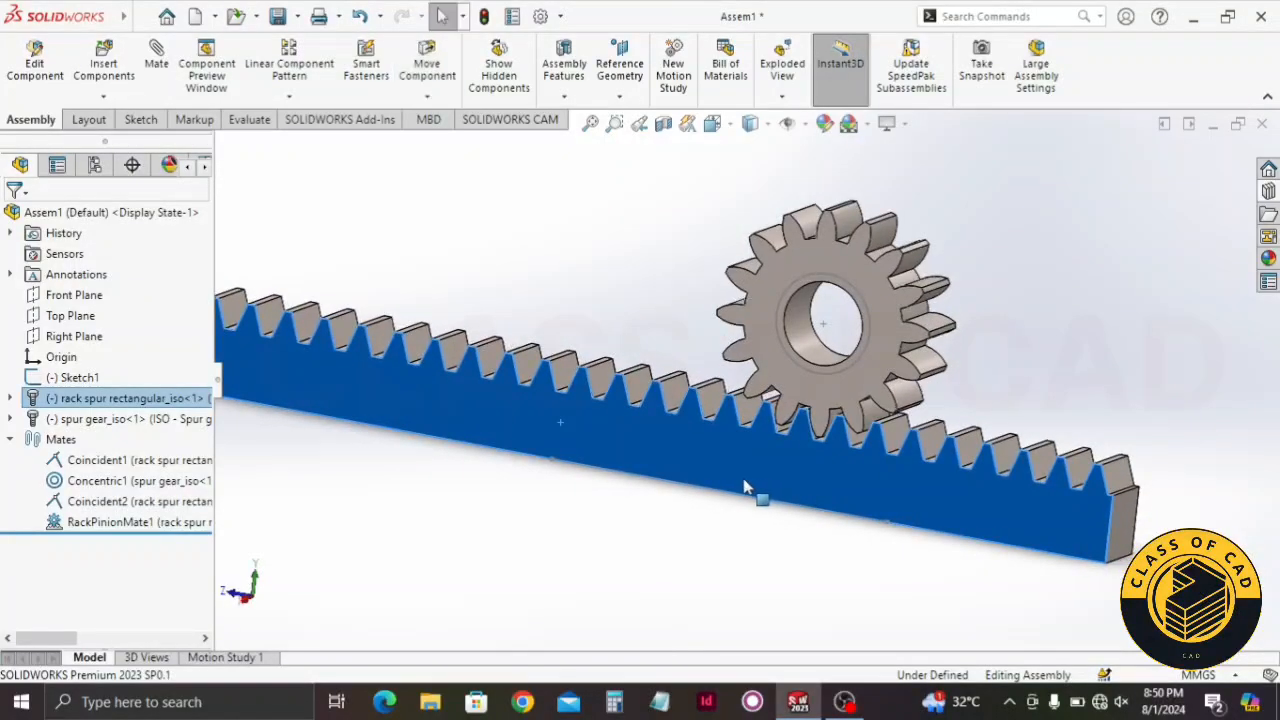
pyautogui.hotkey('ctrl', '7')
pyautogui.click(768, 547)
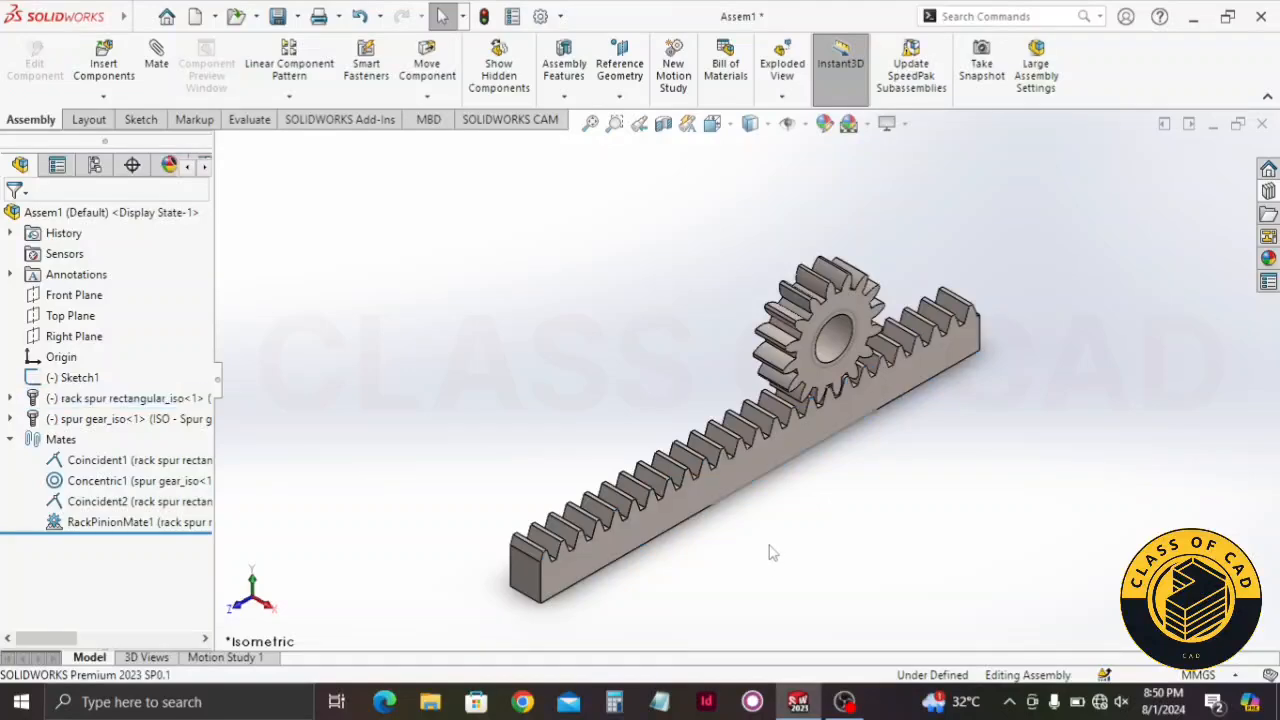
pyautogui.moveTo(801, 437); pyautogui.dragTo(720, 545)
pyautogui.keyDown('ctrl'); pyautogui.moveTo(722, 550); pyautogui.dragTo(657, 508, button='middle'); pyautogui.keyUp('ctrl')
pyautogui.press('Escape')
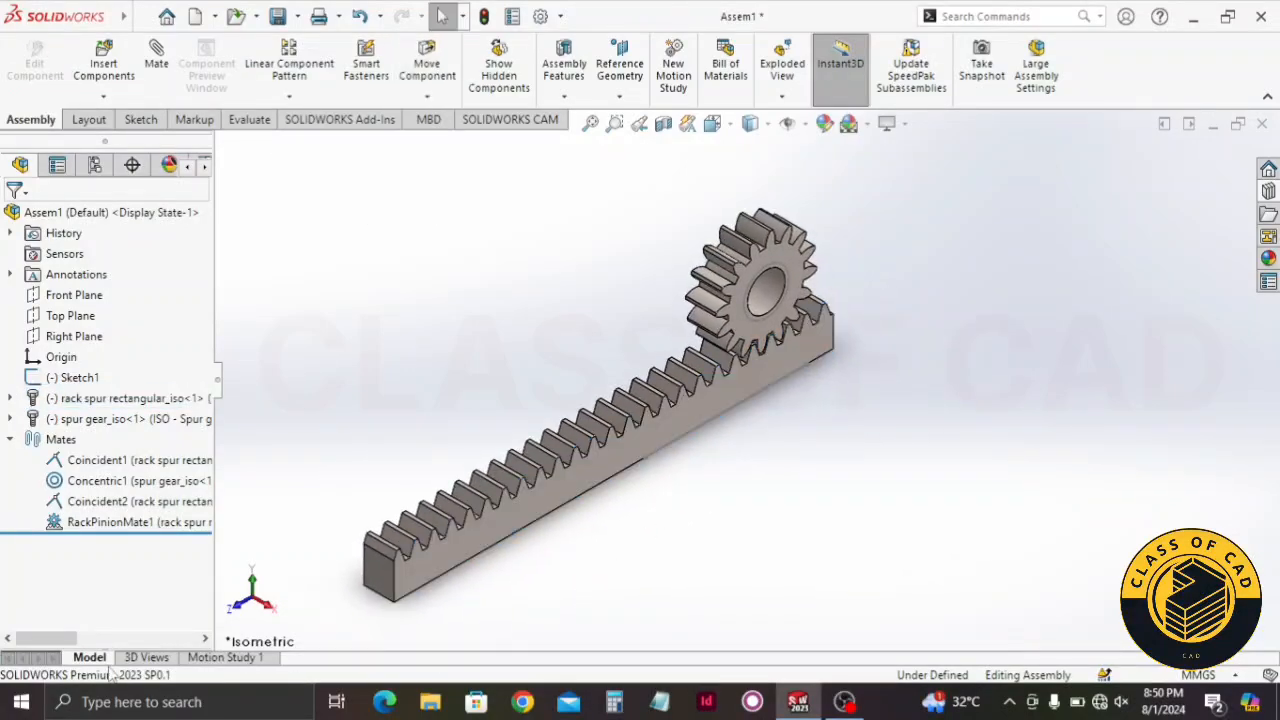
# Open Motion Study 1 and set its study type to Basic Motion
pyautogui.click(246, 658)
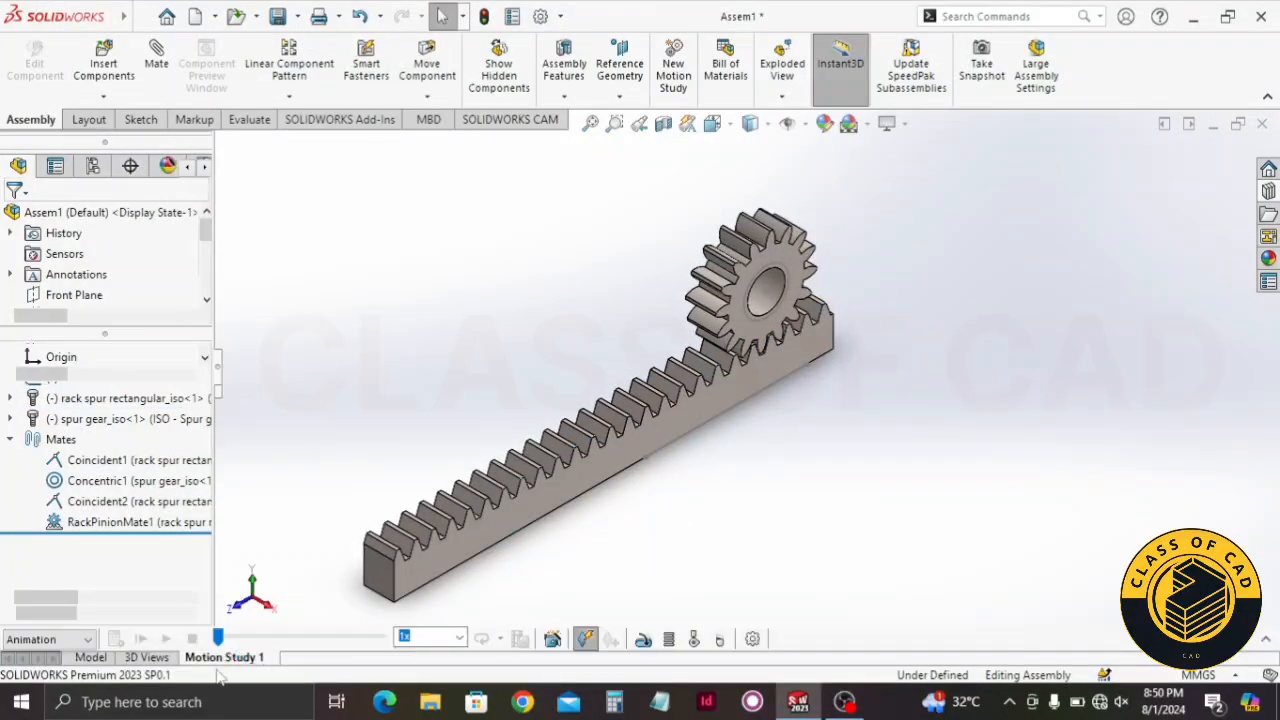
pyautogui.click(88, 640)
pyautogui.click(65, 677)
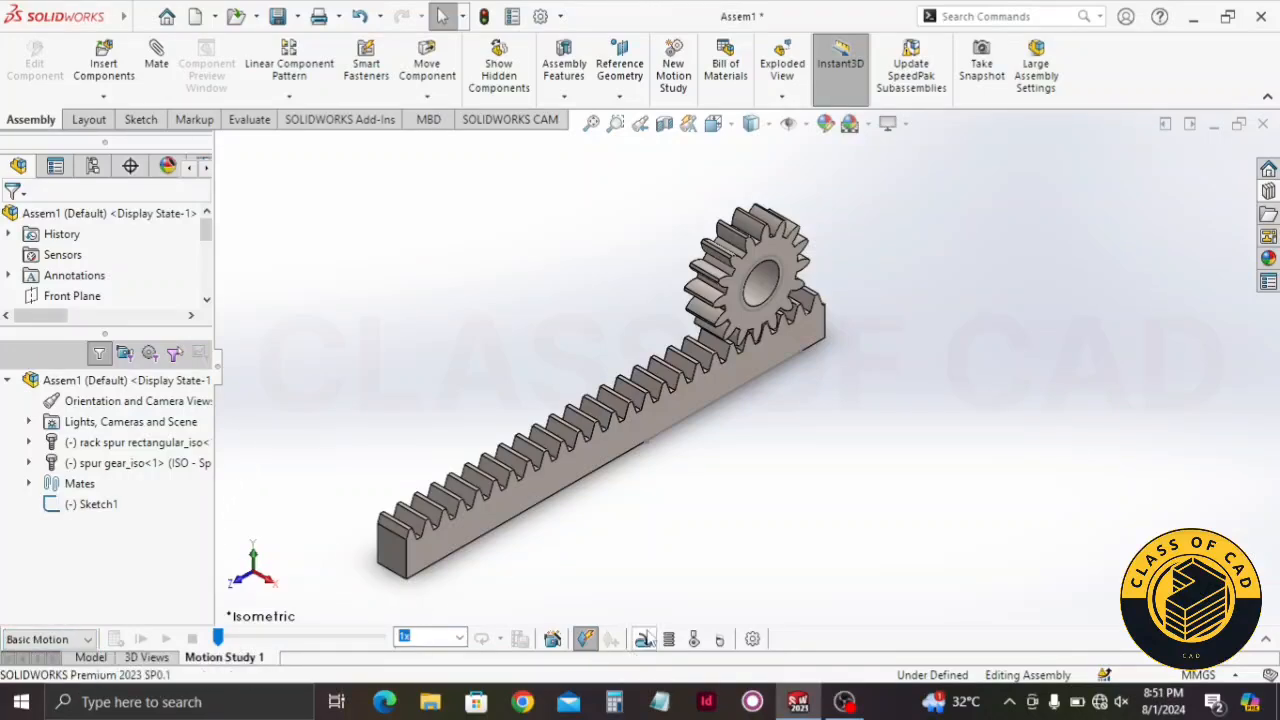
# Add a rotary motor on the spur gear's bore face with a constant speed of 6 RPM
pyautogui.click(645, 640)
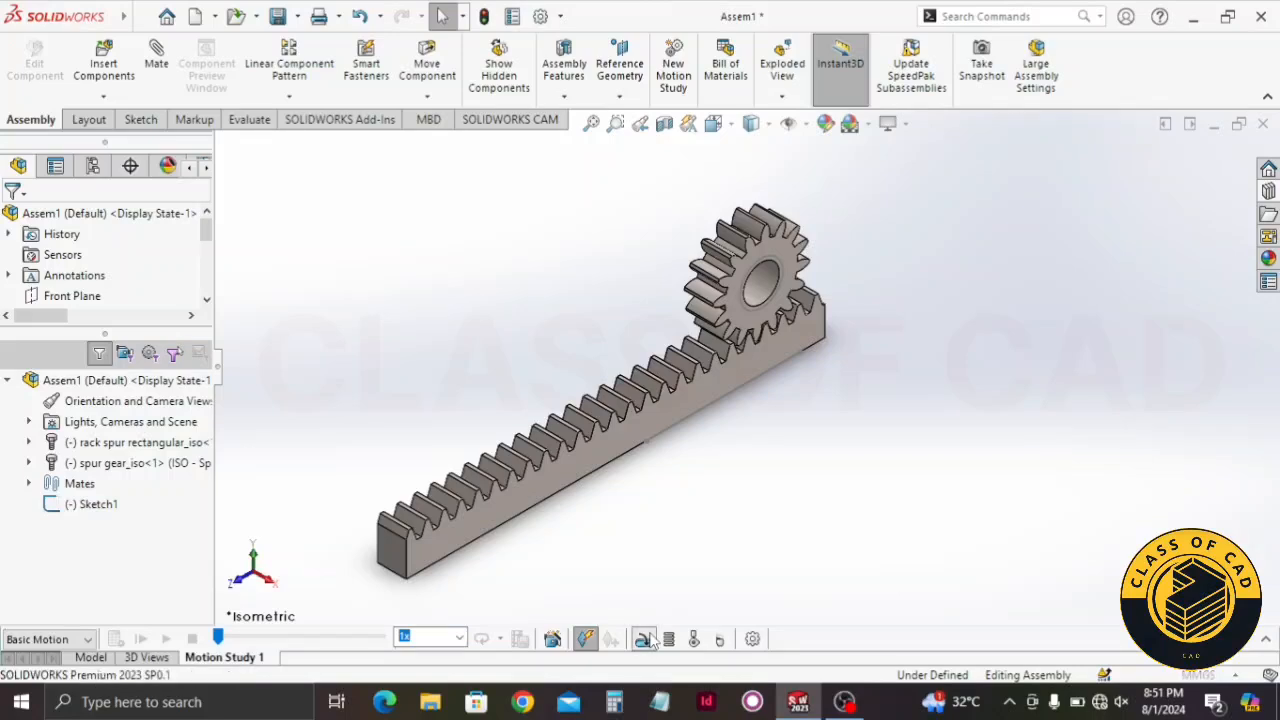
pyautogui.click(770, 287)
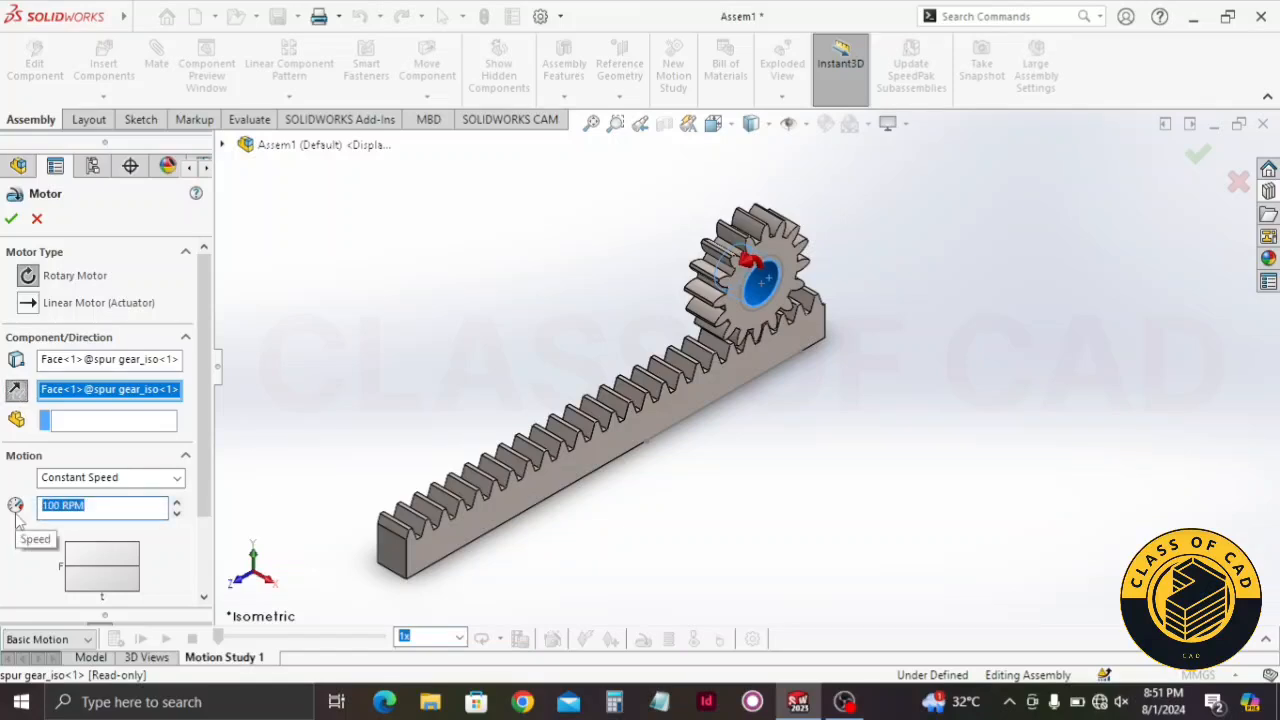
pyautogui.click(10, 219)
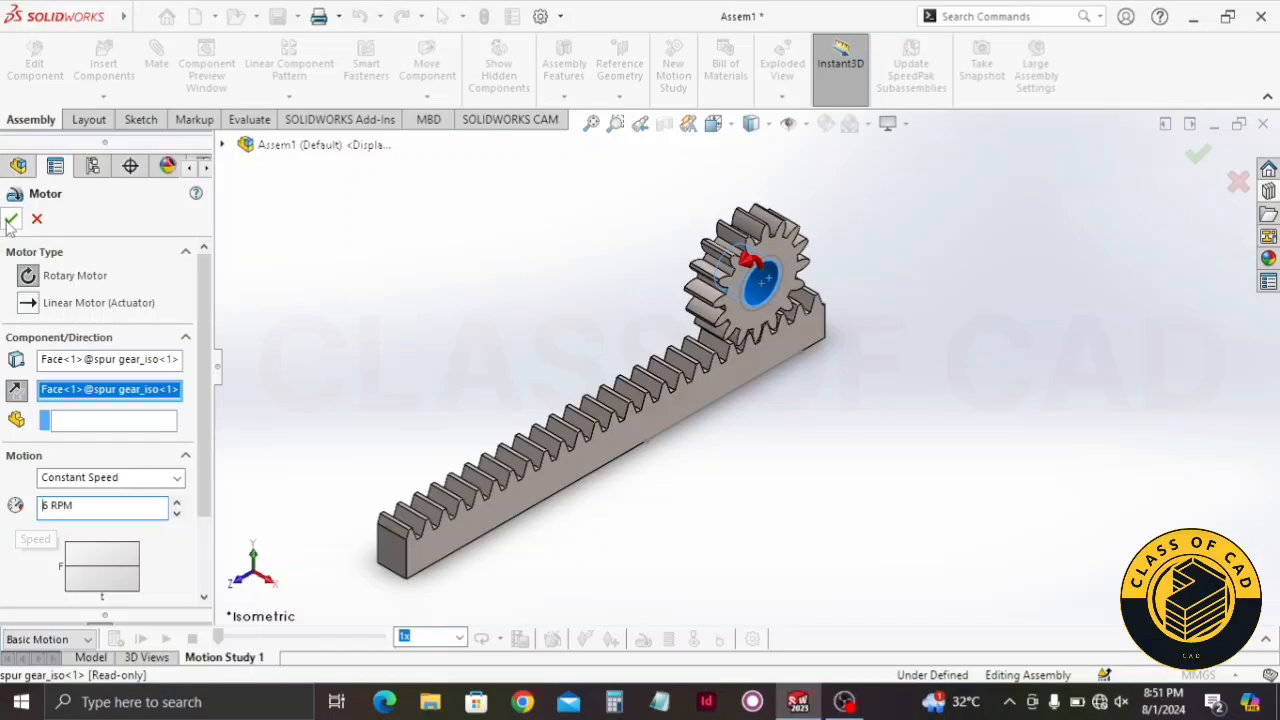
# Extend the motion study's duration to about 8 seconds and calculate the study
pyautogui.click(1266, 641)
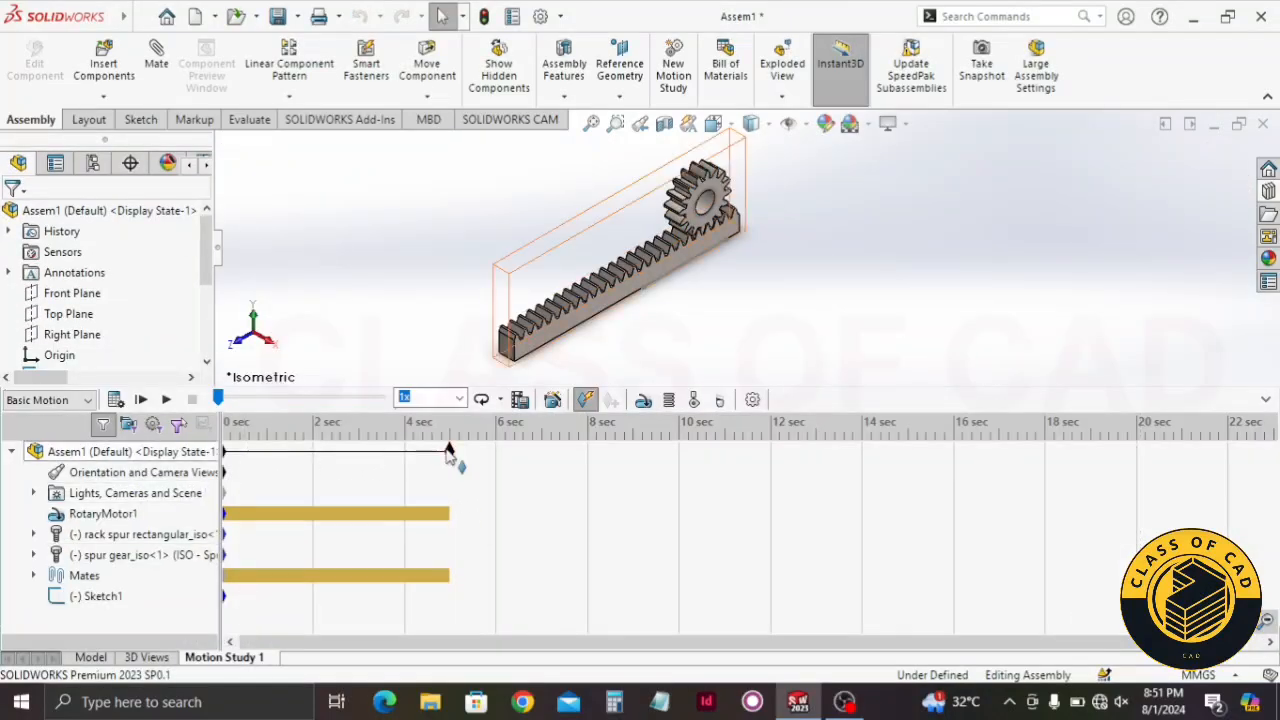
pyautogui.moveTo(449, 453); pyautogui.dragTo(591, 452)
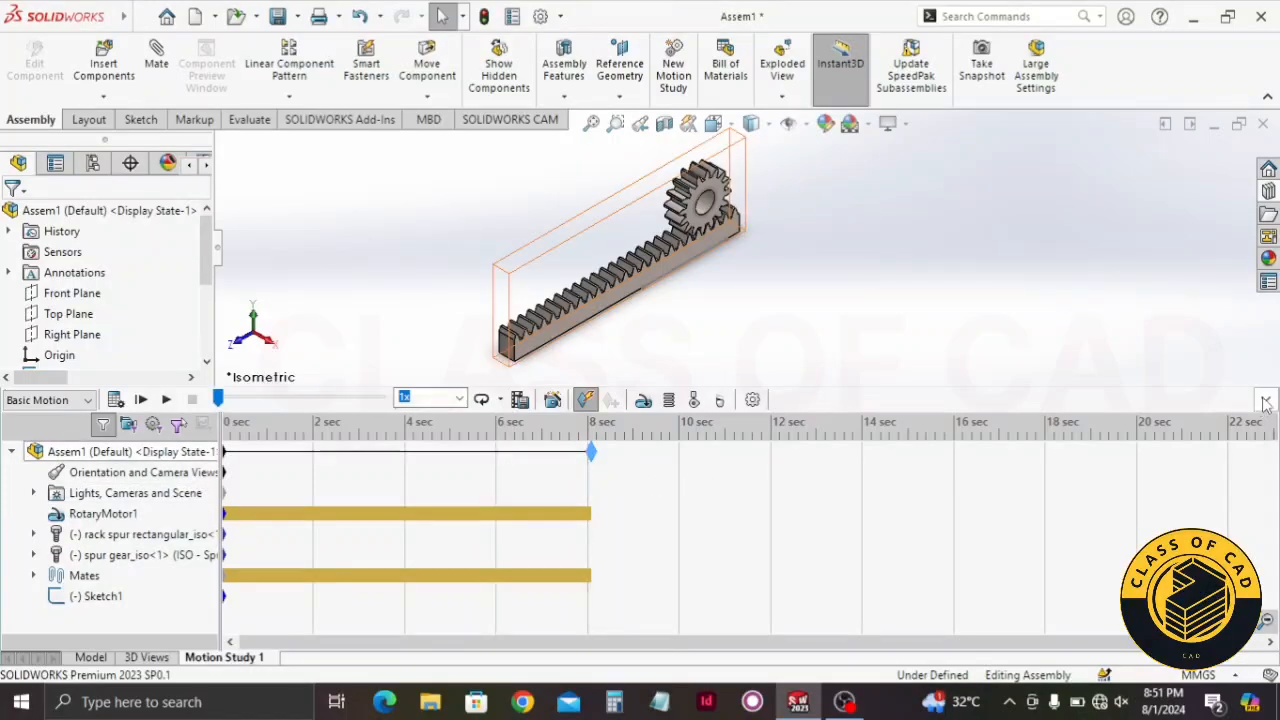
pyautogui.click(1265, 401)
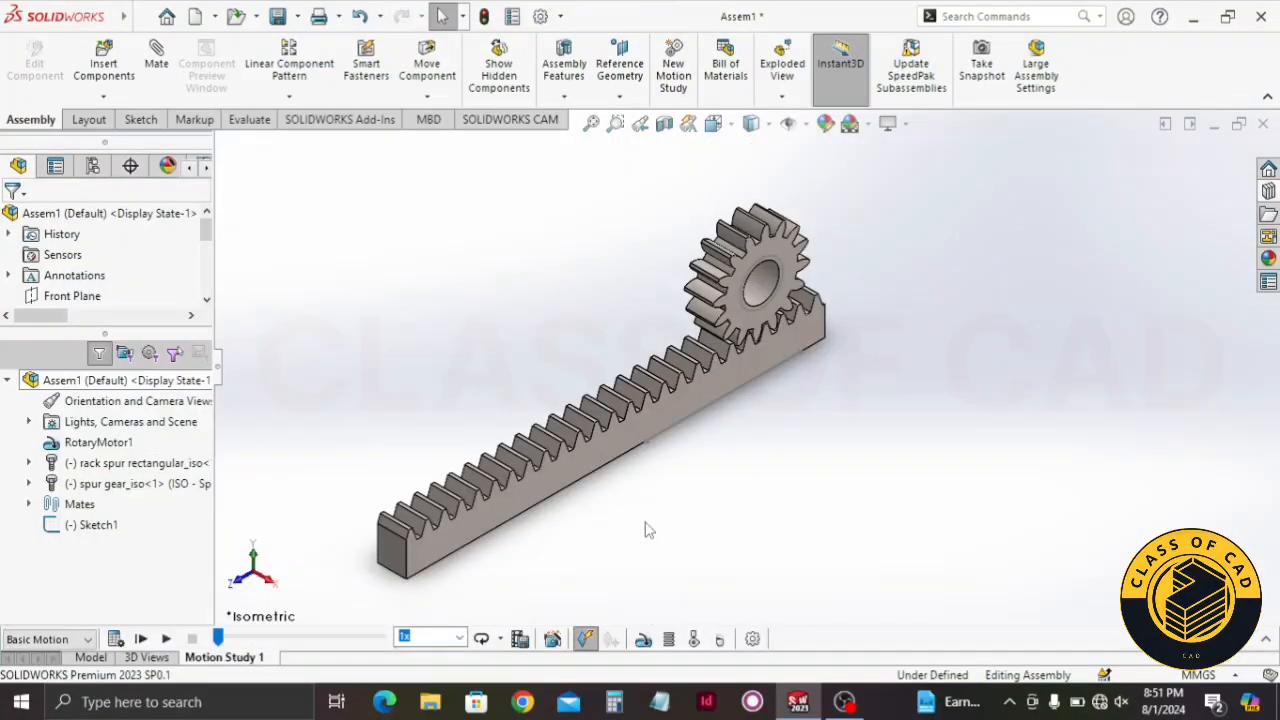
pyautogui.moveTo(645, 530); pyautogui.dragTo(610, 537, button='middle')
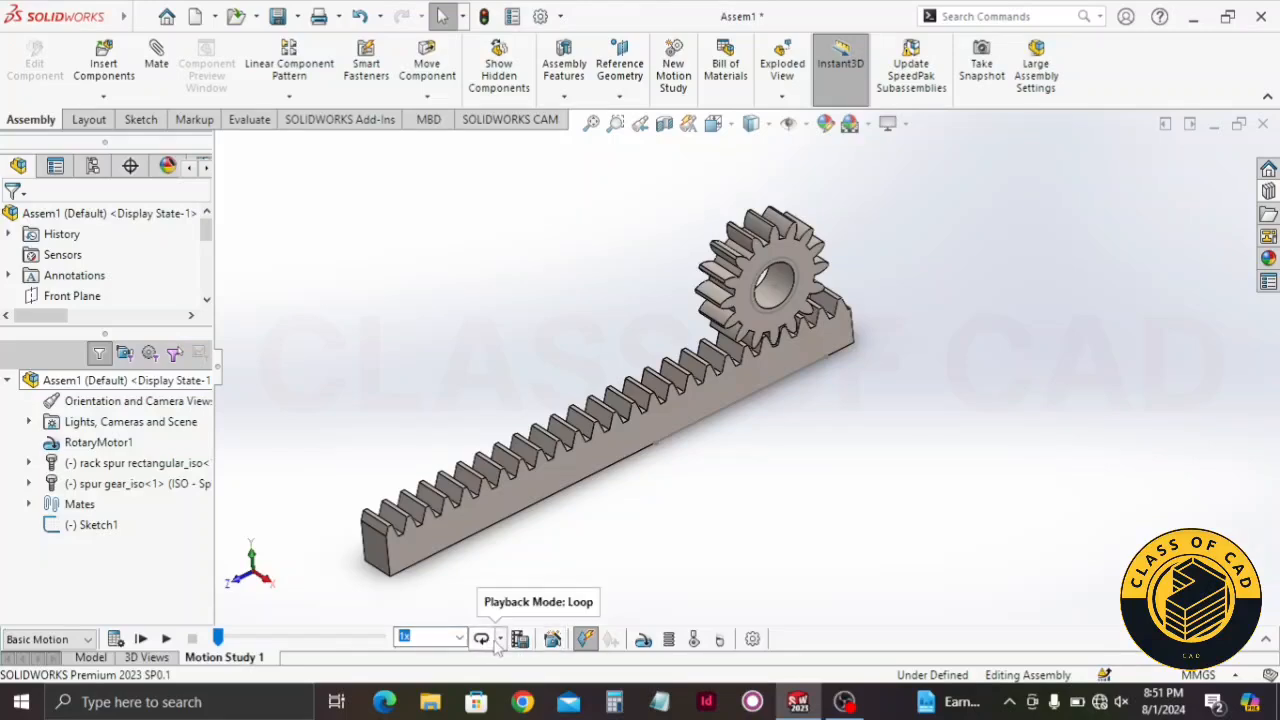
pyautogui.click(118, 641)
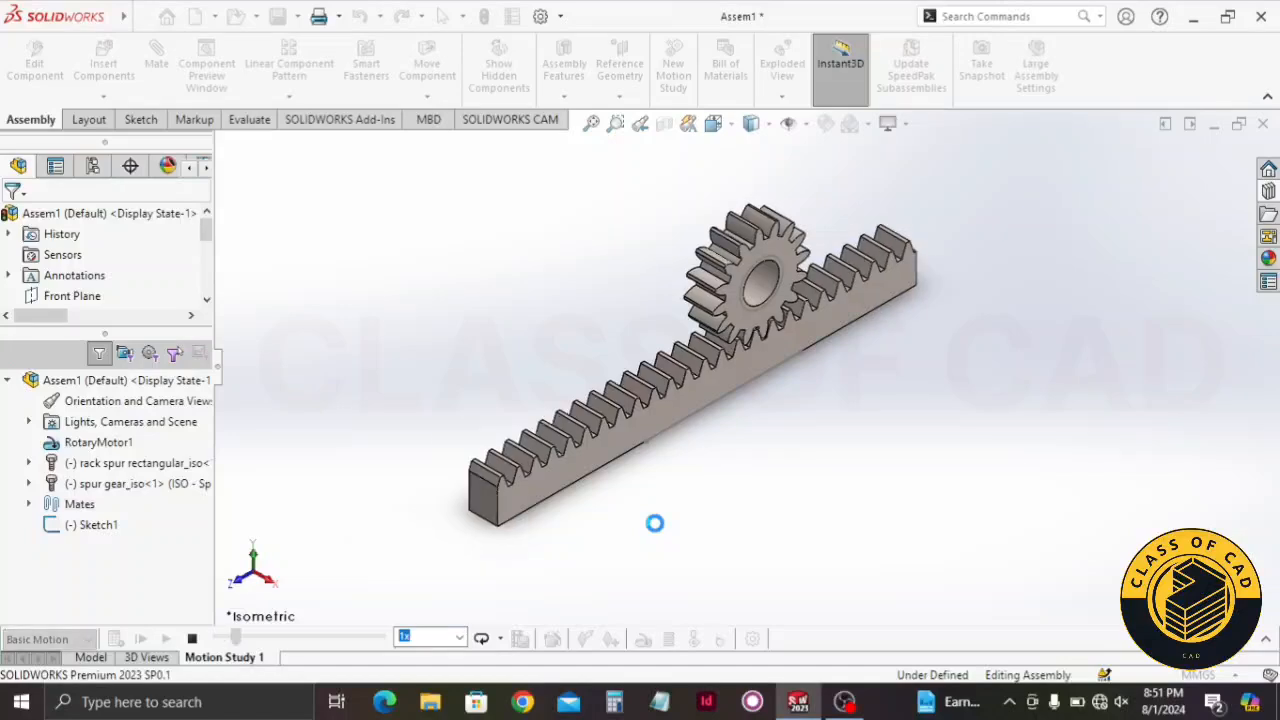